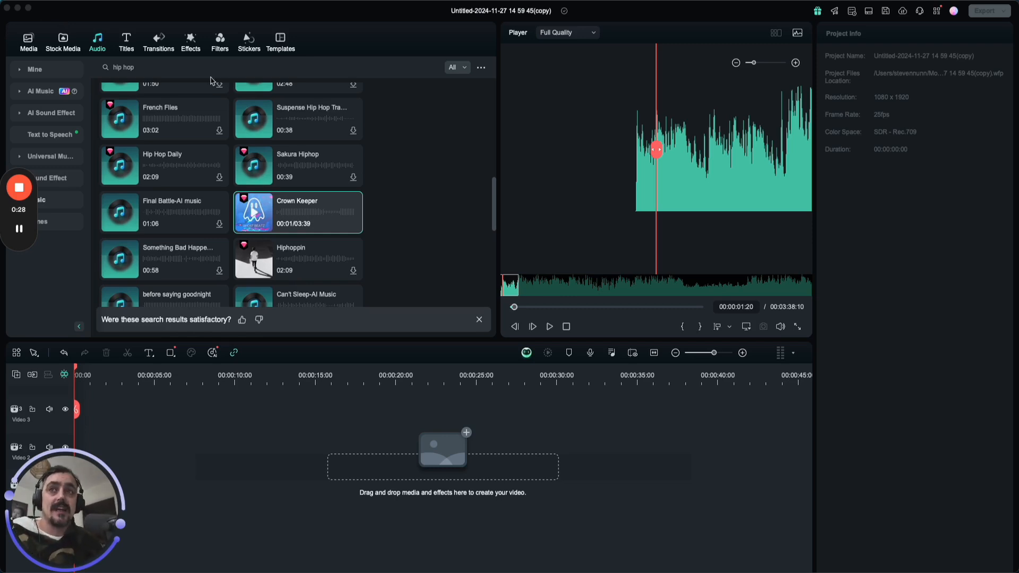
Add the Crown Keeper track to the audio track and align it with the start of the timeline.
left_click(297, 210)
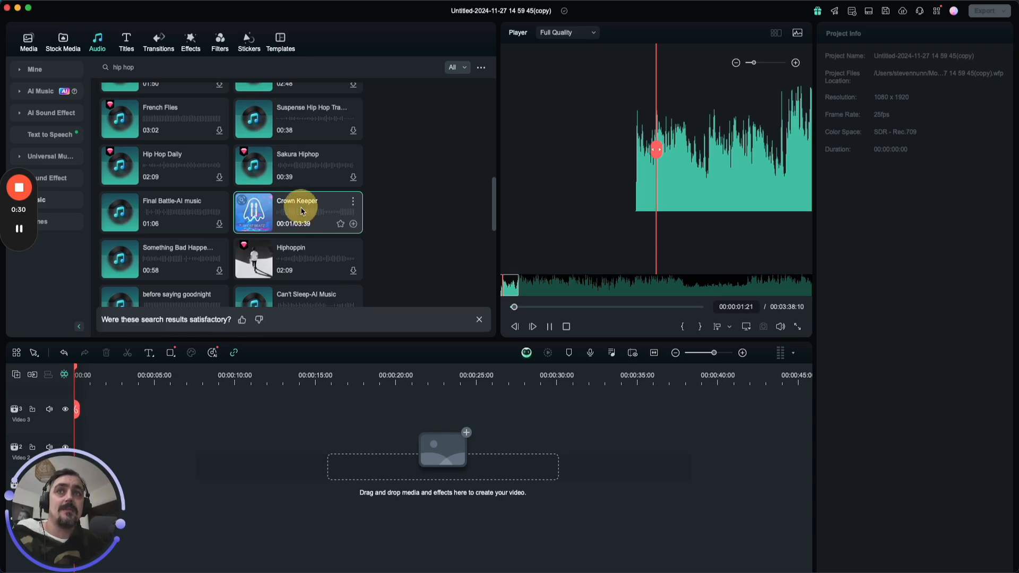
left_click_drag(300, 210, 166, 476)
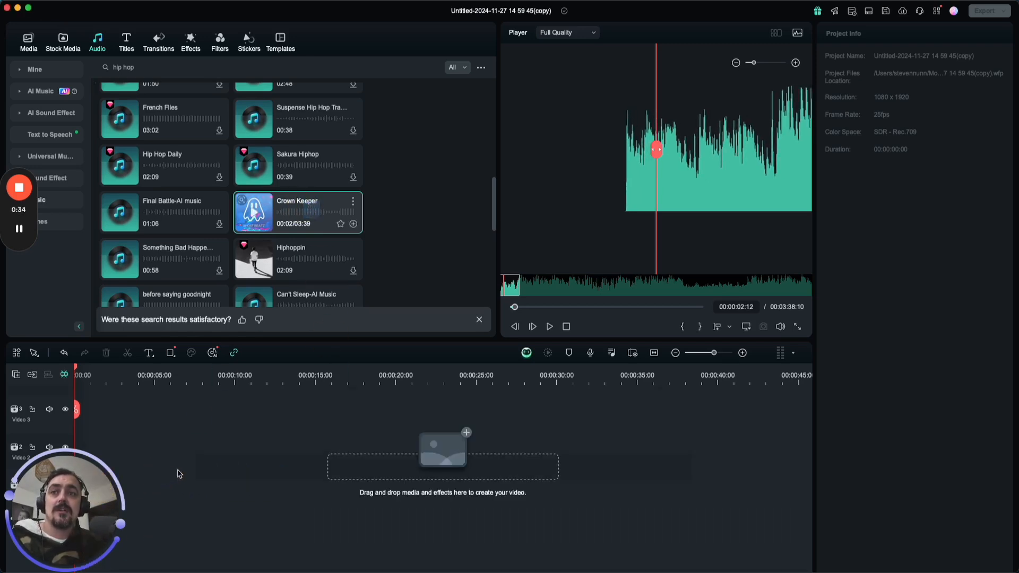
left_click_drag(309, 205, 282, 471)
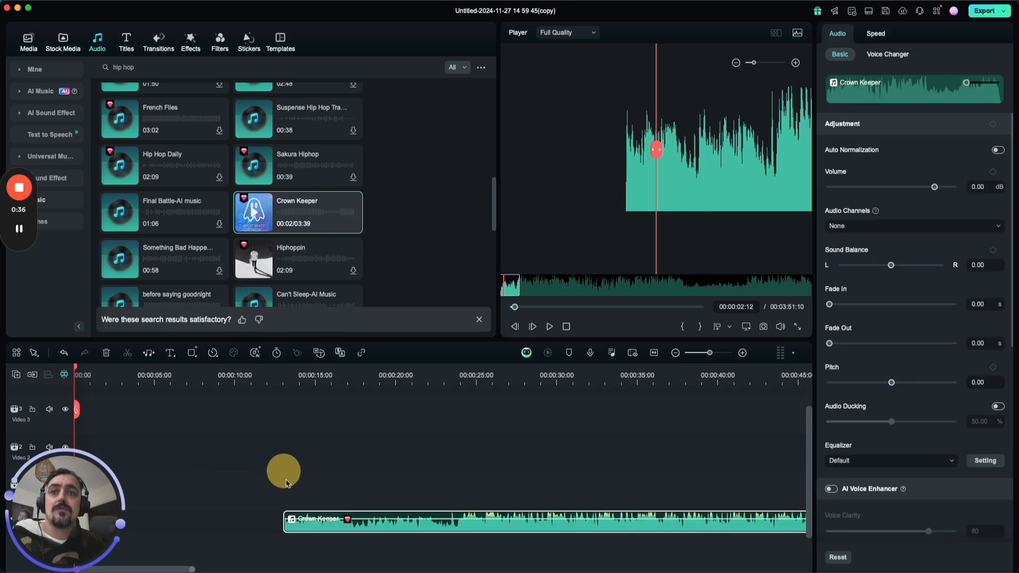
left_click_drag(285, 522, 146, 528)
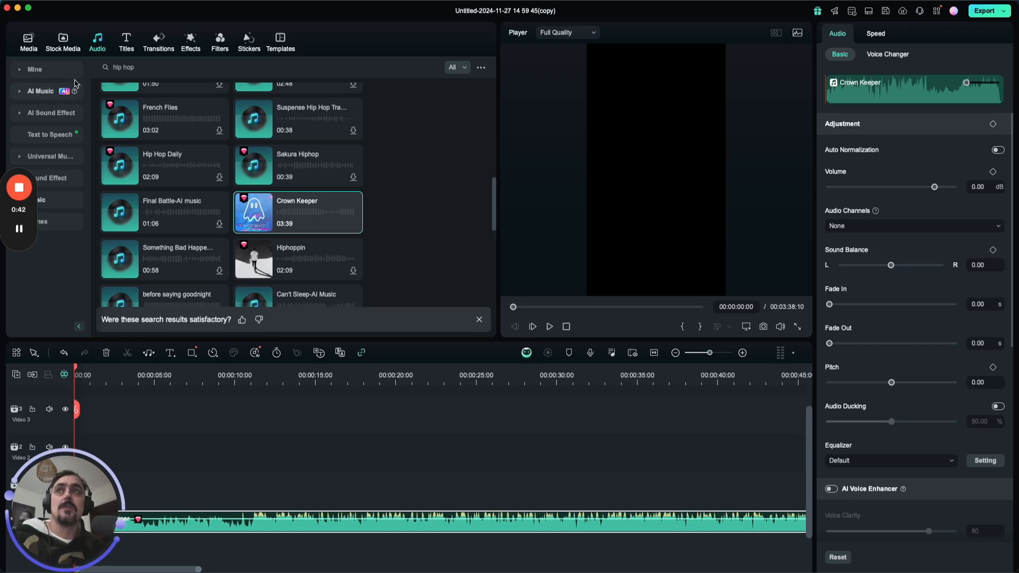
Import the eight video clips, P1180187 through P1180211, into the project media.
left_click(29, 40)
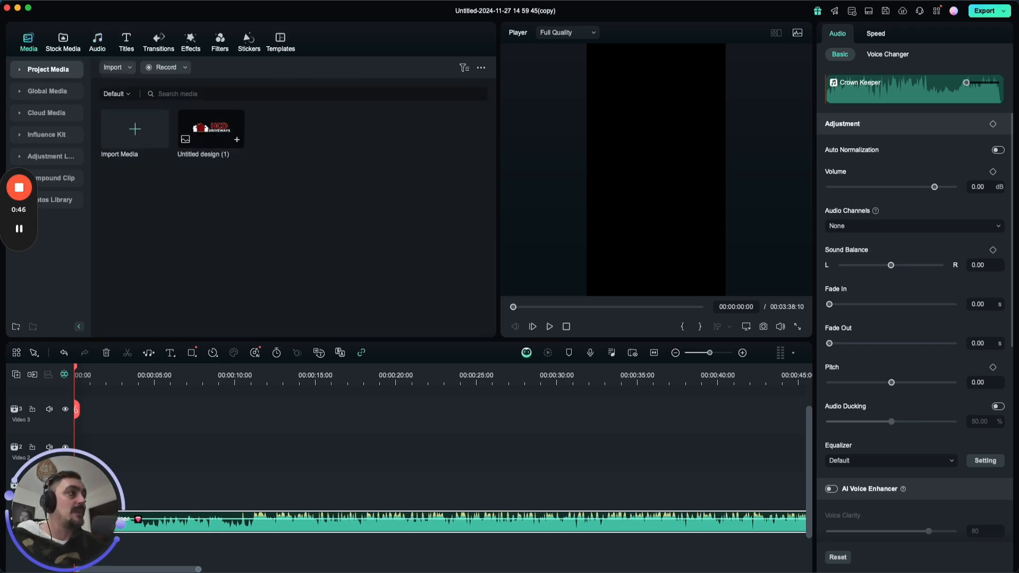
left_click_drag(828, 128, 298, 152)
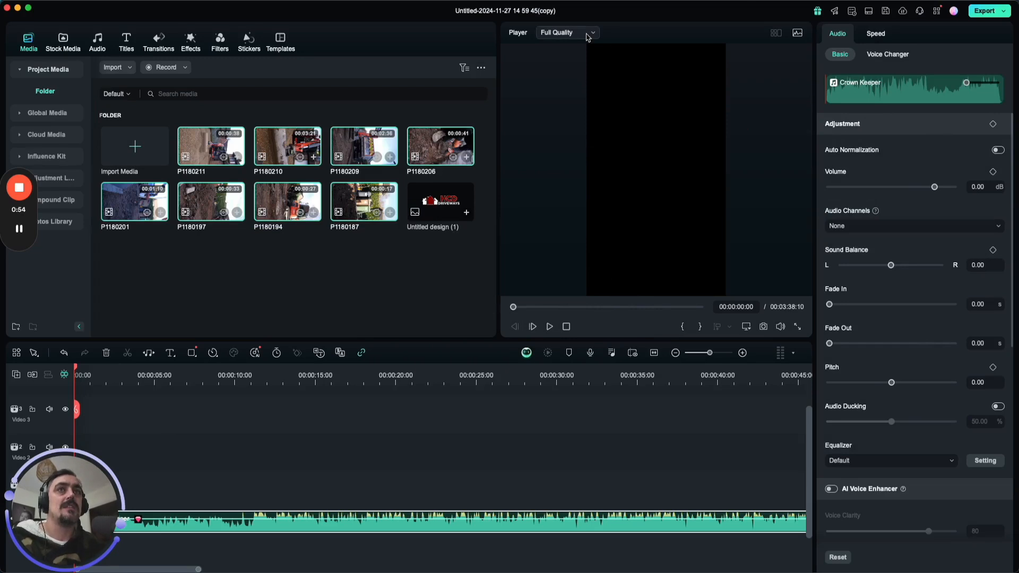
Set the project's aspect ratio to 9:16 (Portrait) at 1080x1920 and 25 fps.
left_click(746, 326)
left_click(788, 343)
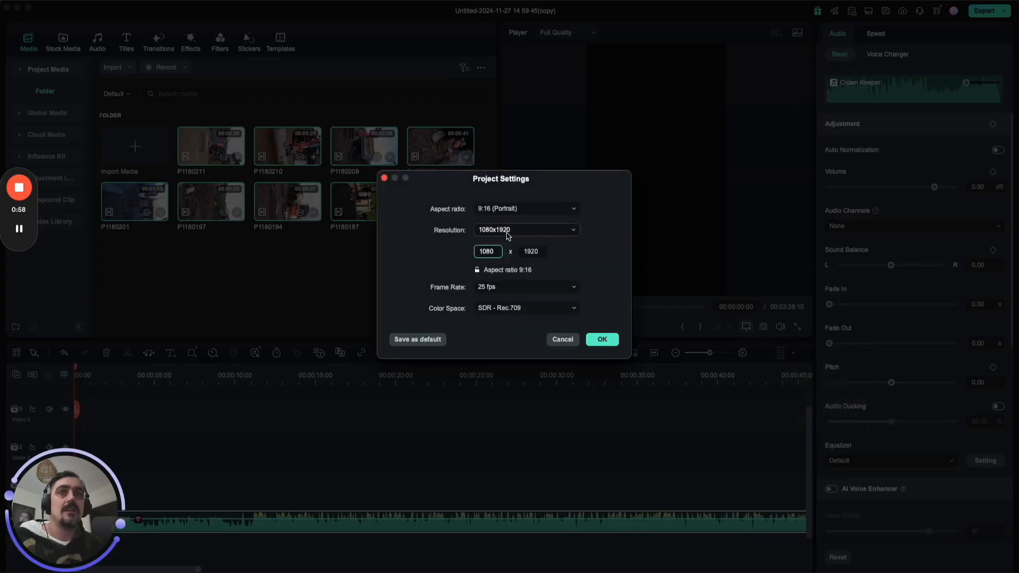
left_click(470, 215)
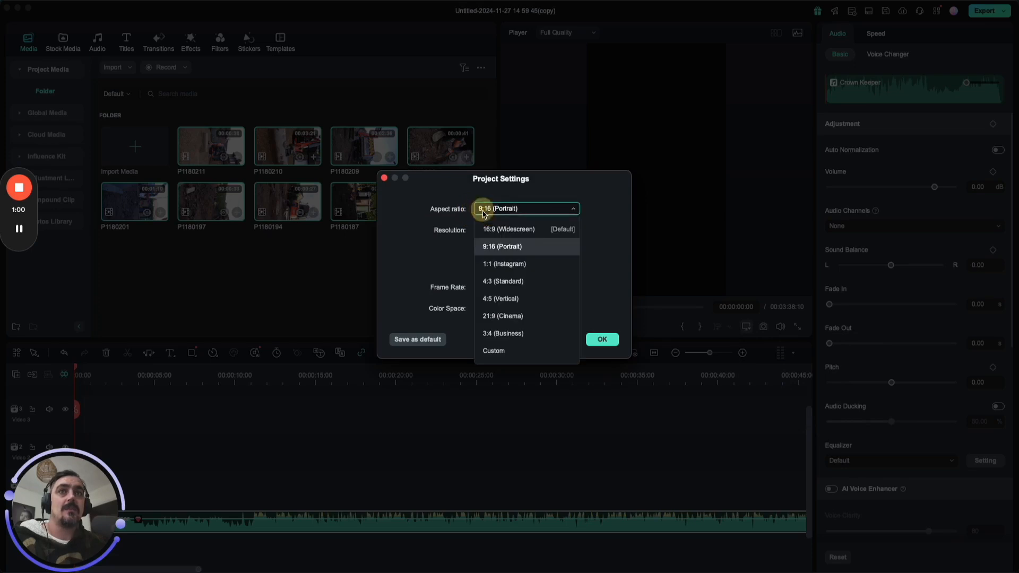
left_click(537, 242)
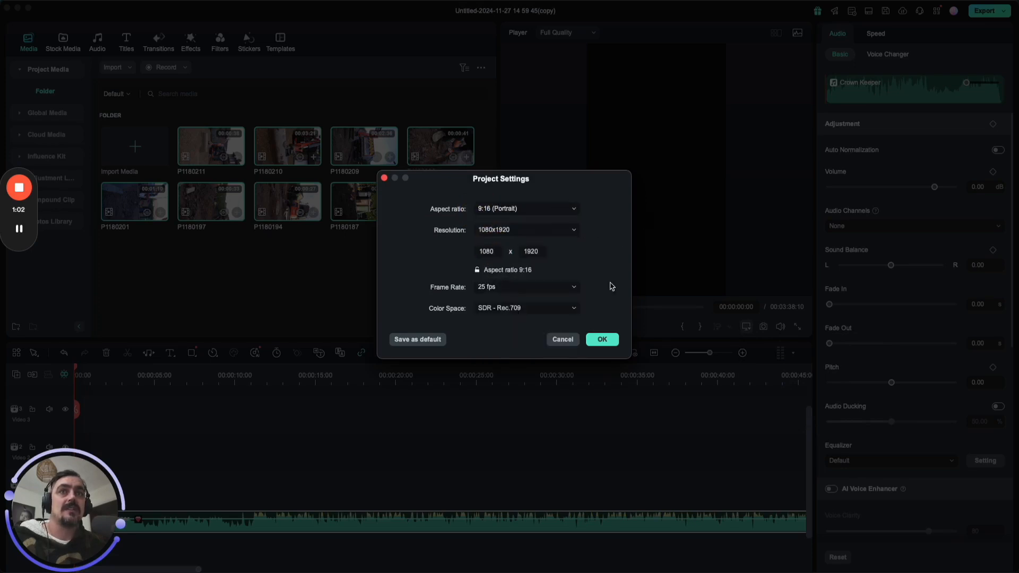
left_click(603, 342)
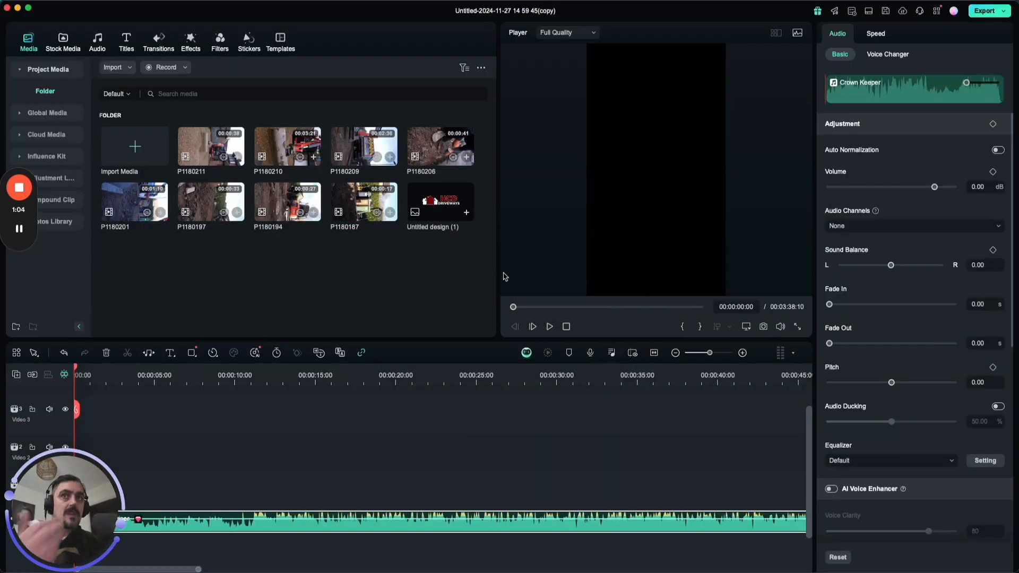
Preview the imported clips P1180211, P1180187 and P1180194 to look for usable footage.
double_click(218, 142)
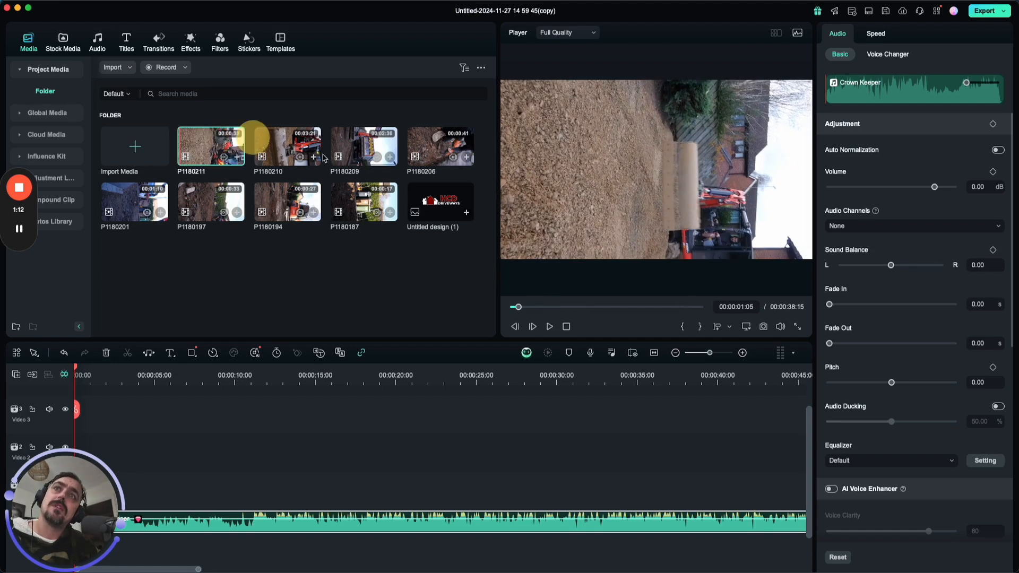
left_click(383, 206)
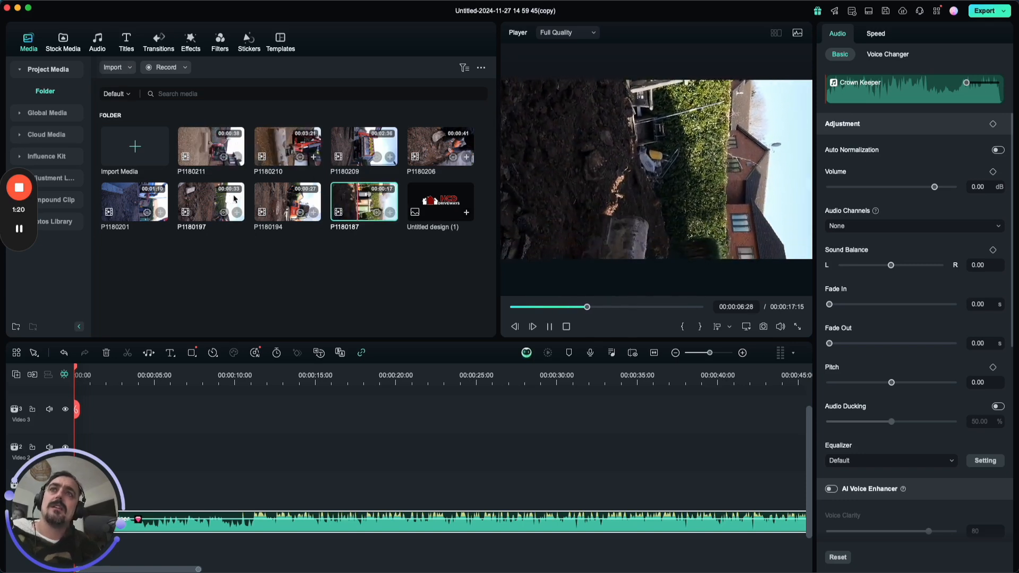
left_click(285, 201)
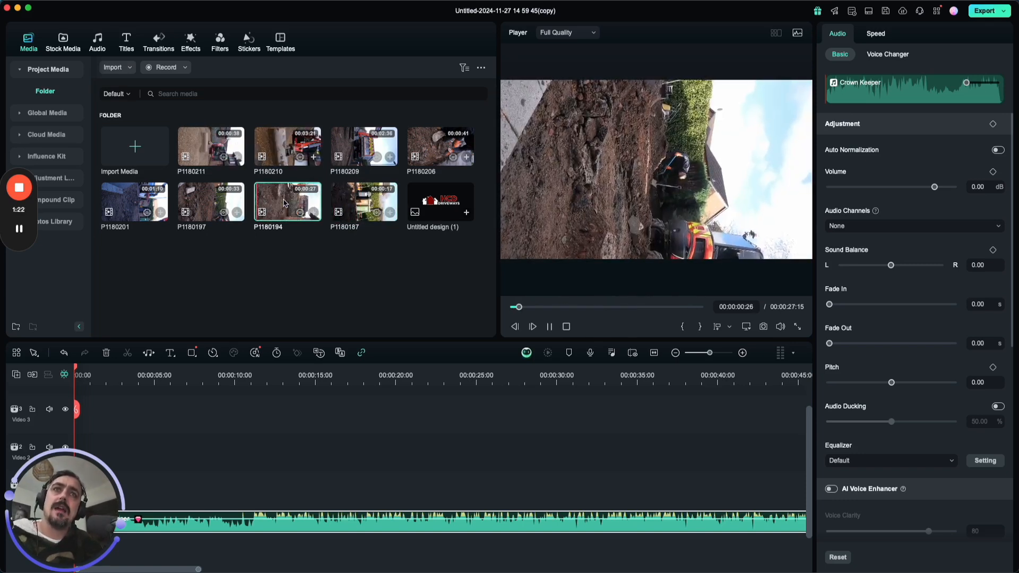
Mark in and out points around a section of about four seconds in P1180187, starting at about 9 seconds.
left_click(367, 210)
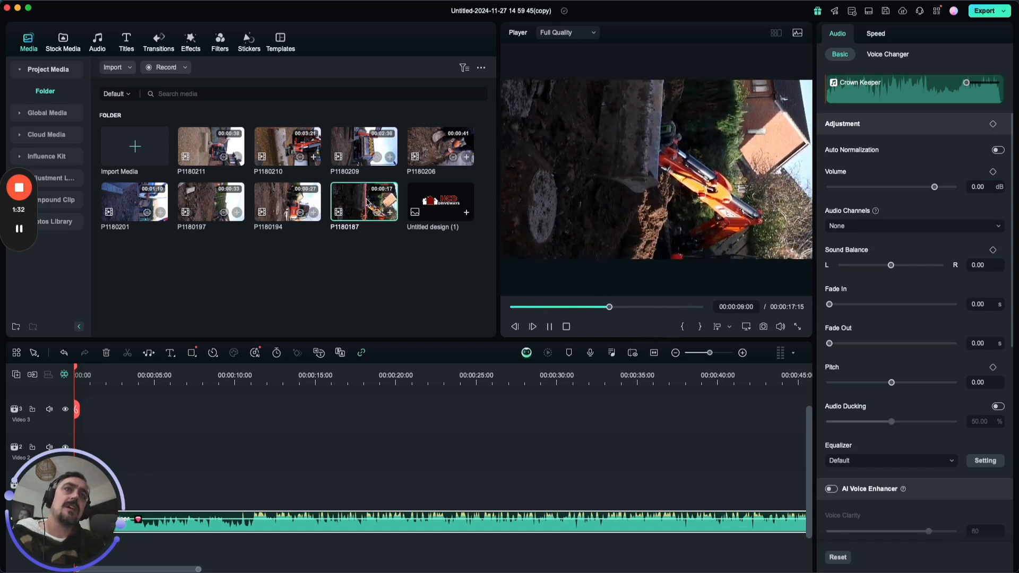
key("i")
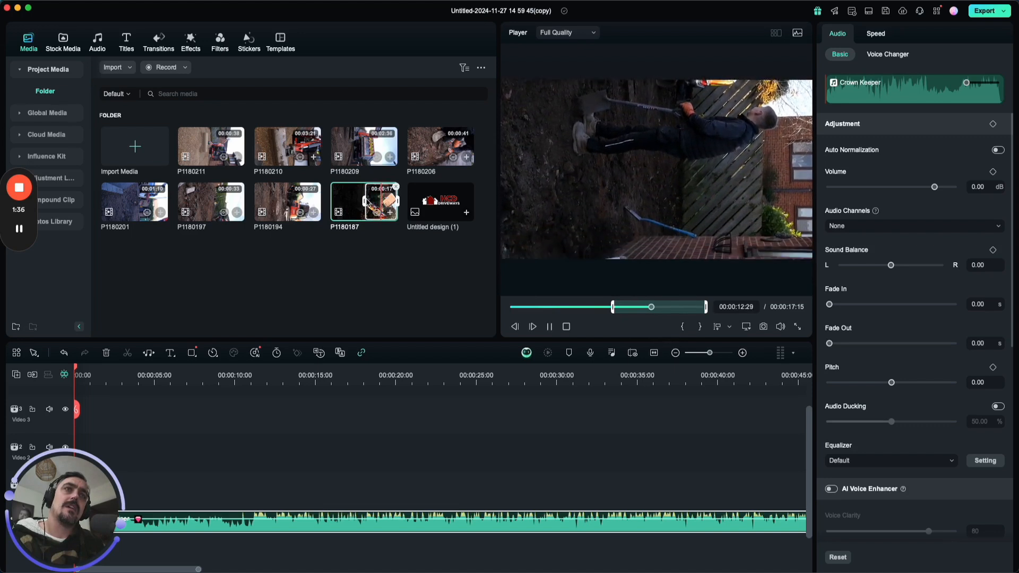
key("o")
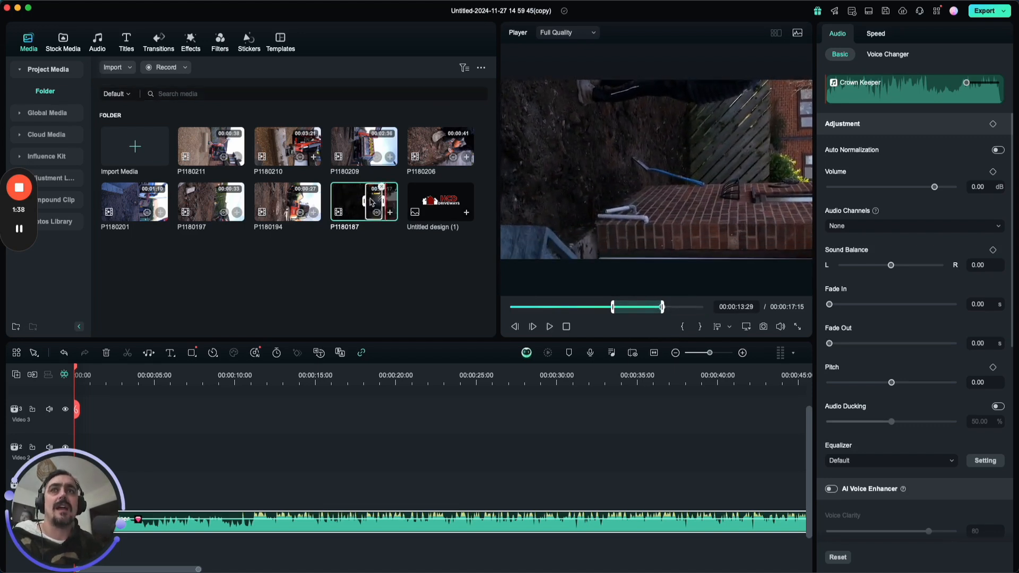
Place the marked P1180187 section at the start of Video 1, keeping the 1080 x 1920 25fps project settings.
left_click_drag(374, 198, 128, 489)
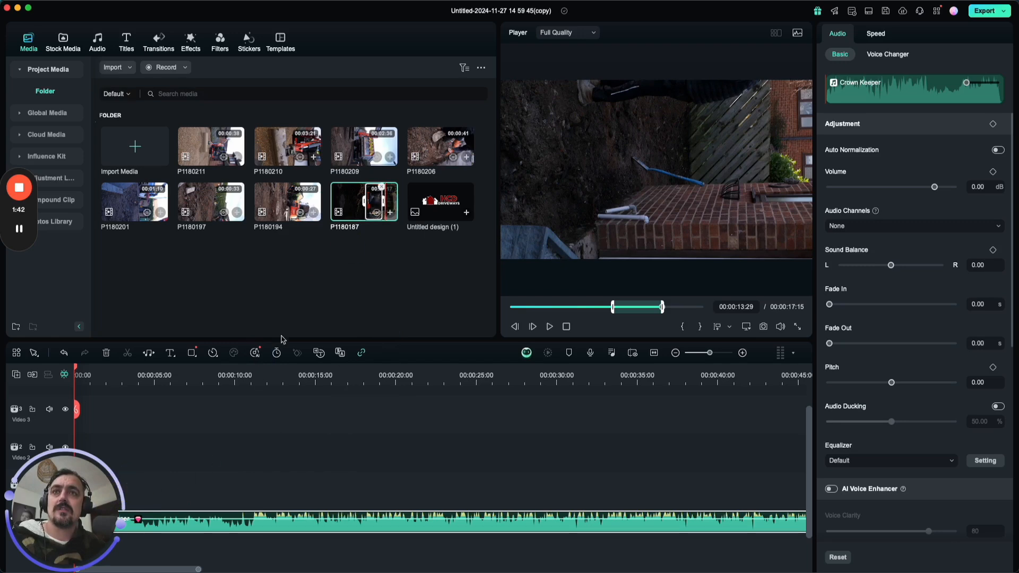
left_click_drag(367, 204, 234, 488)
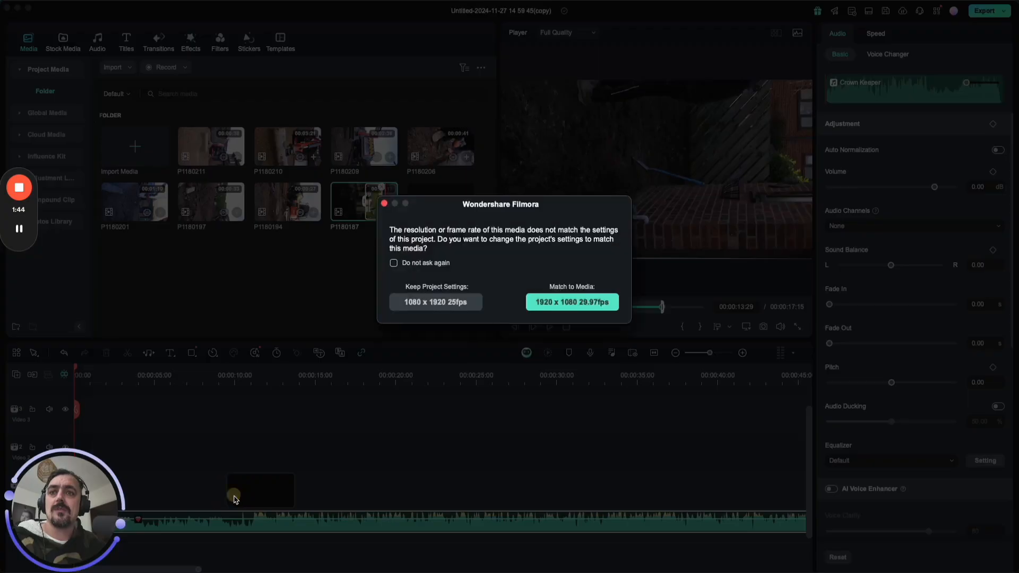
left_click(444, 302)
left_click_drag(82, 519, 941, 535)
left_click_drag(271, 494, 91, 492)
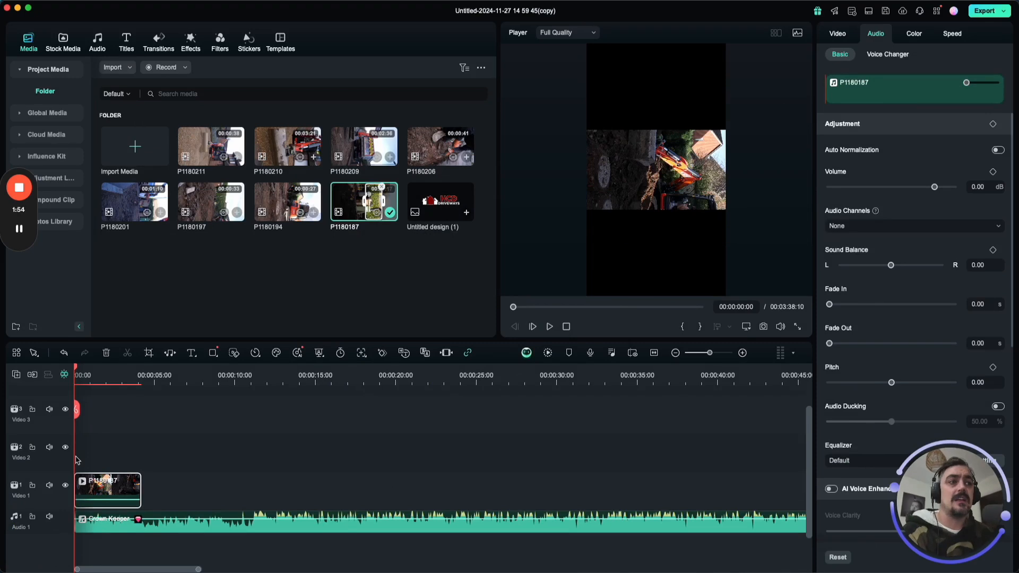
Rotate the P1180187 clip on the timeline to -90° and scale it to 183.61% so it fills the portrait frame.
key("space")
key("space")
left_click(692, 186)
left_click(133, 491)
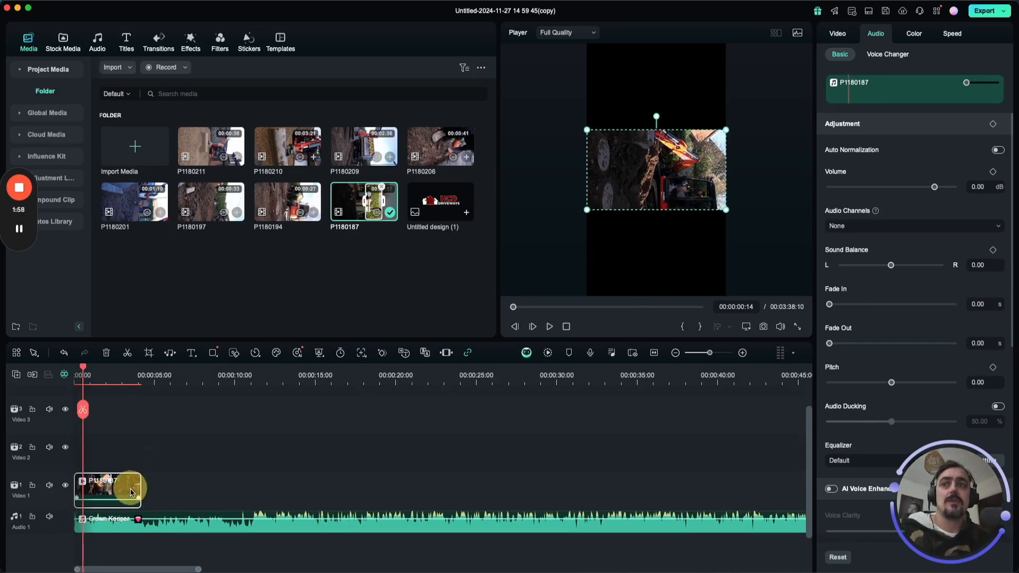
left_click(840, 38)
left_click(935, 273)
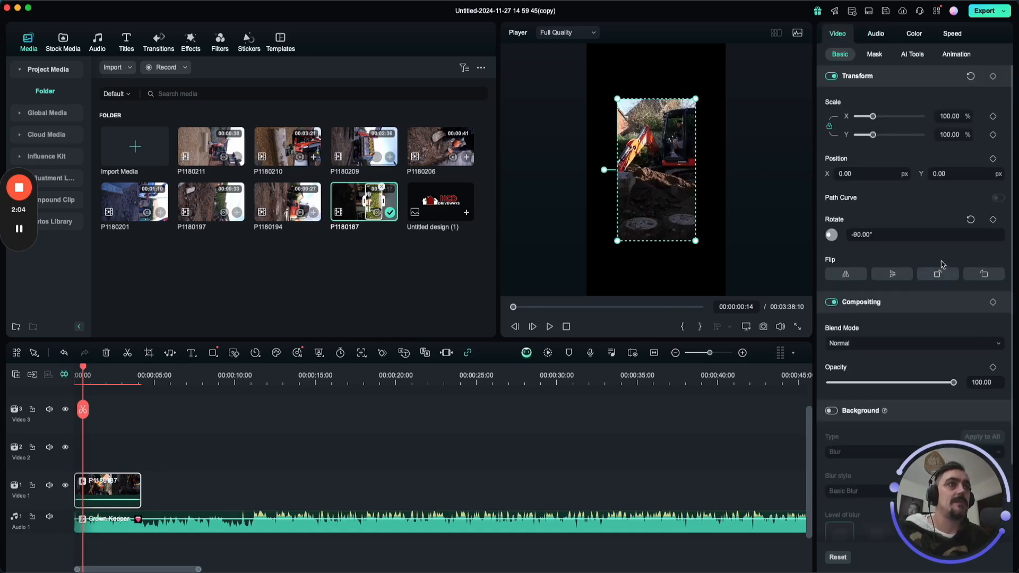
left_click_drag(873, 116, 886, 116)
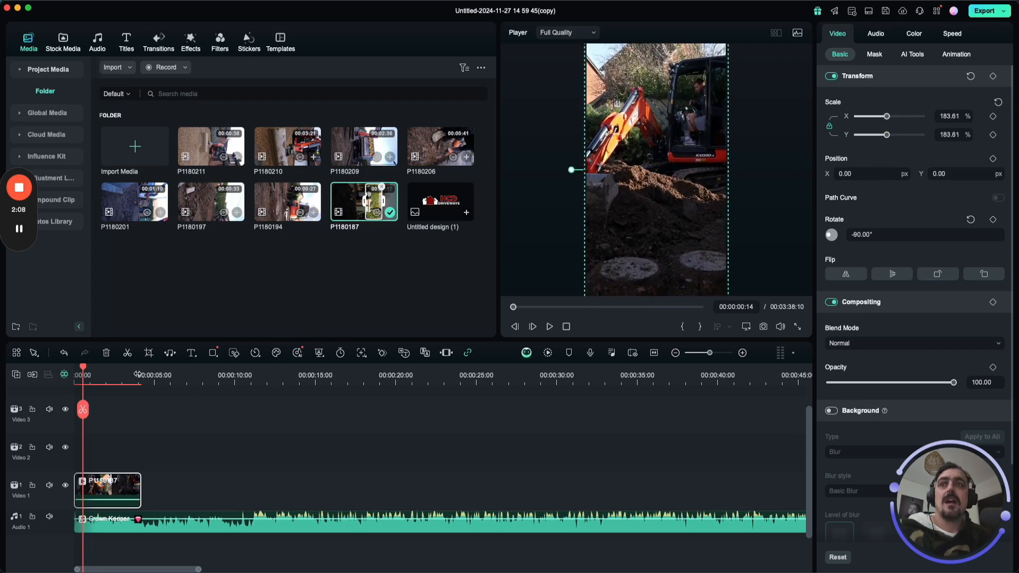
Turn on Auto Normalization for the Crown Keeper audio and play the opening from the start of the timeline.
left_click_drag(82, 368, 64, 364)
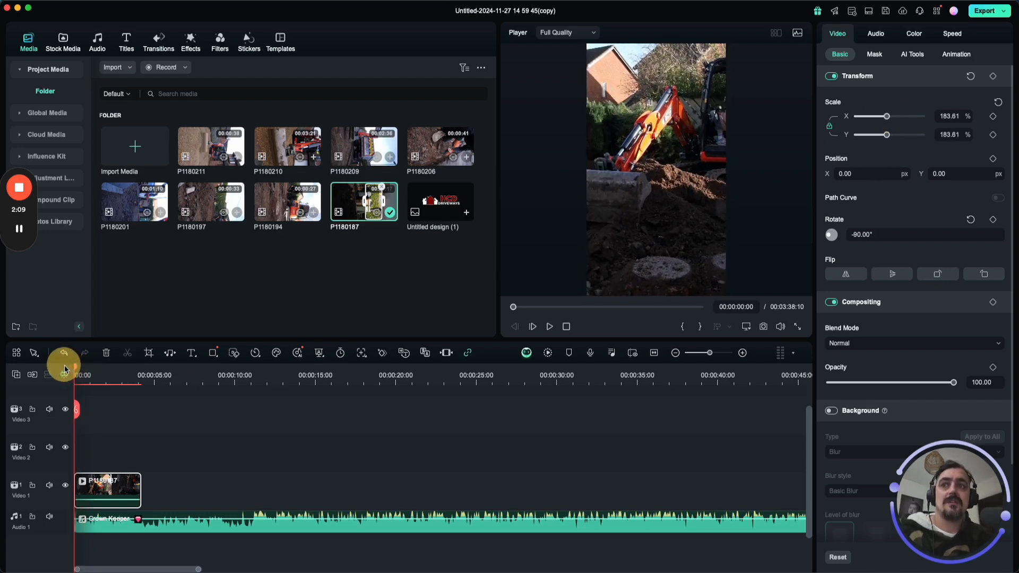
left_click(191, 519)
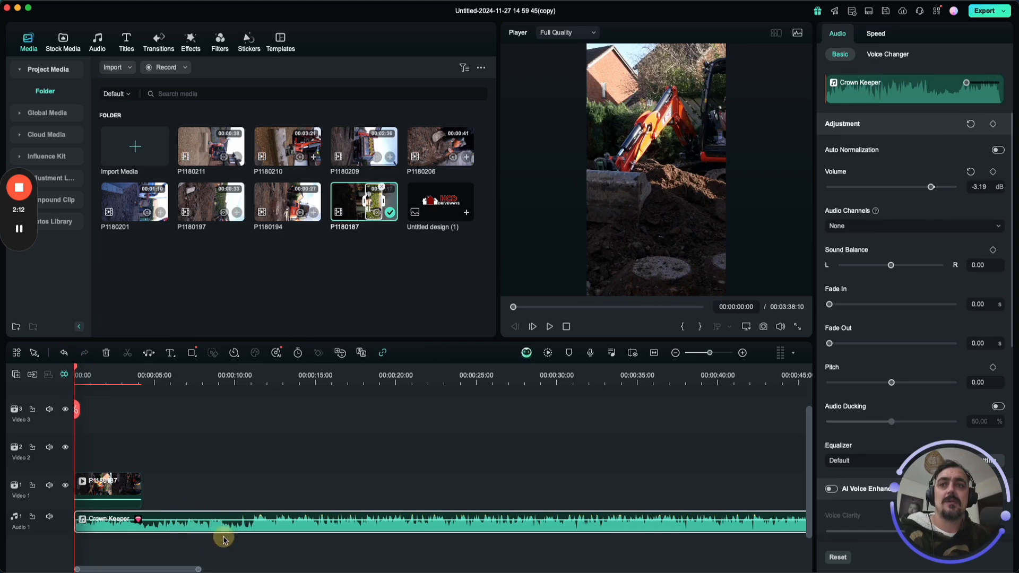
right_click(224, 532)
left_click(214, 531)
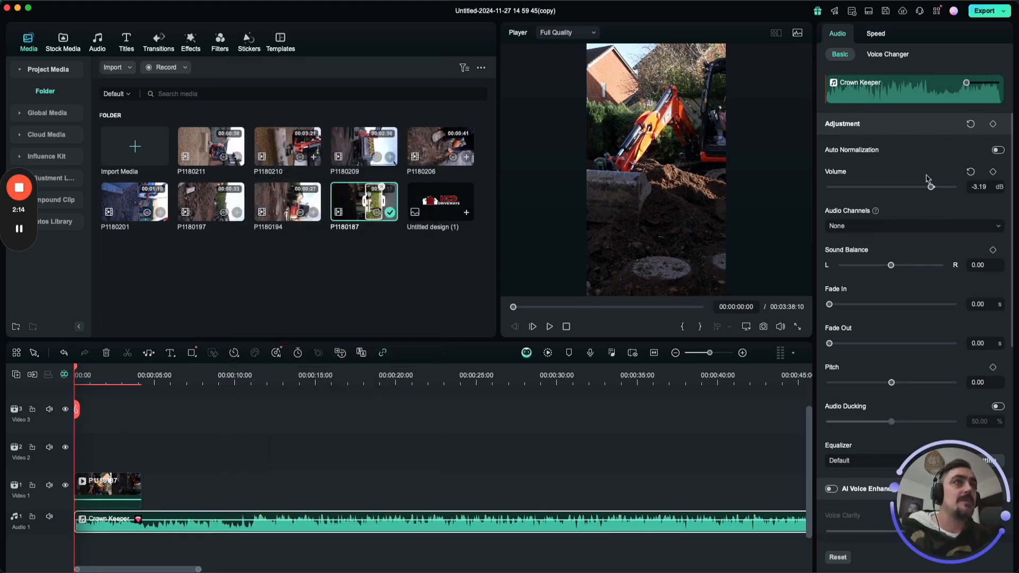
left_click(997, 151)
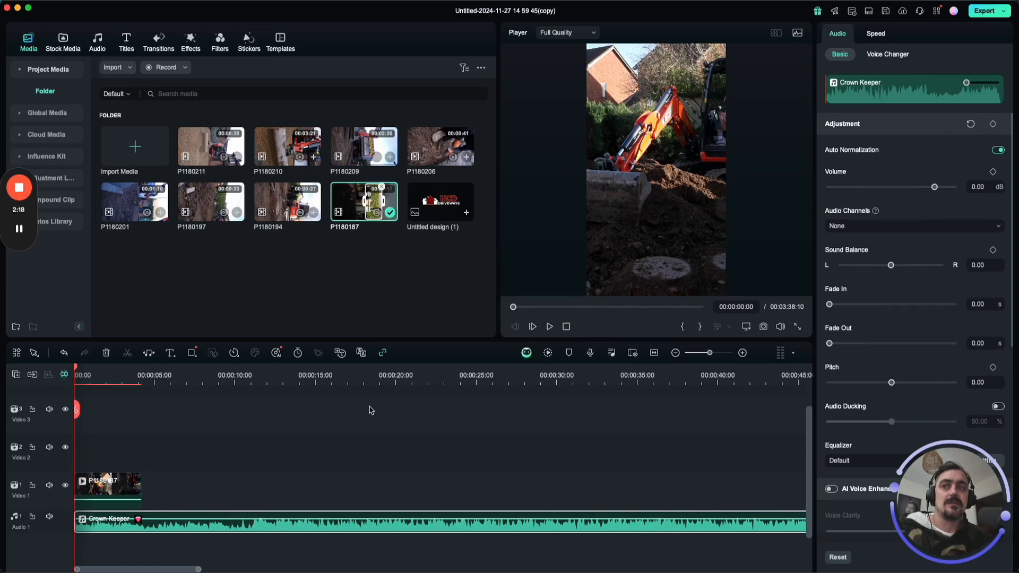
key("space")
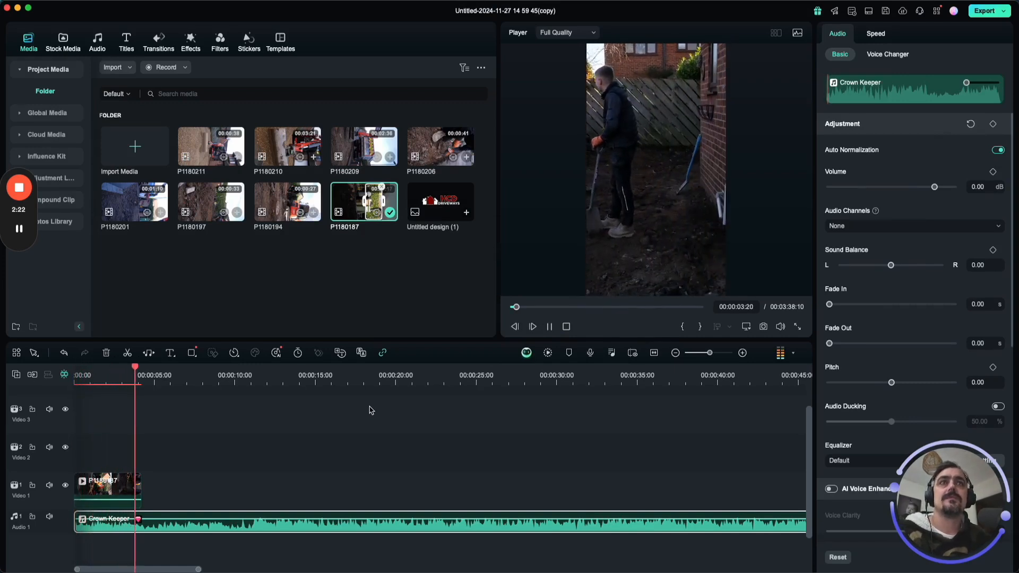
key("space")
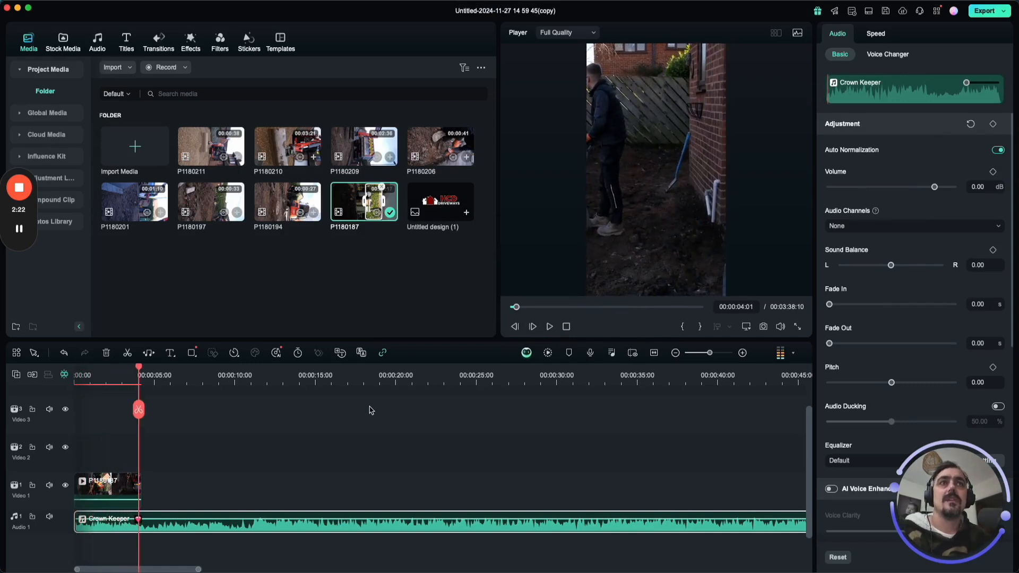
Enable Stabilization on the P1180187 timeline clip and run its analysis with Normal smoothness.
left_click(112, 374)
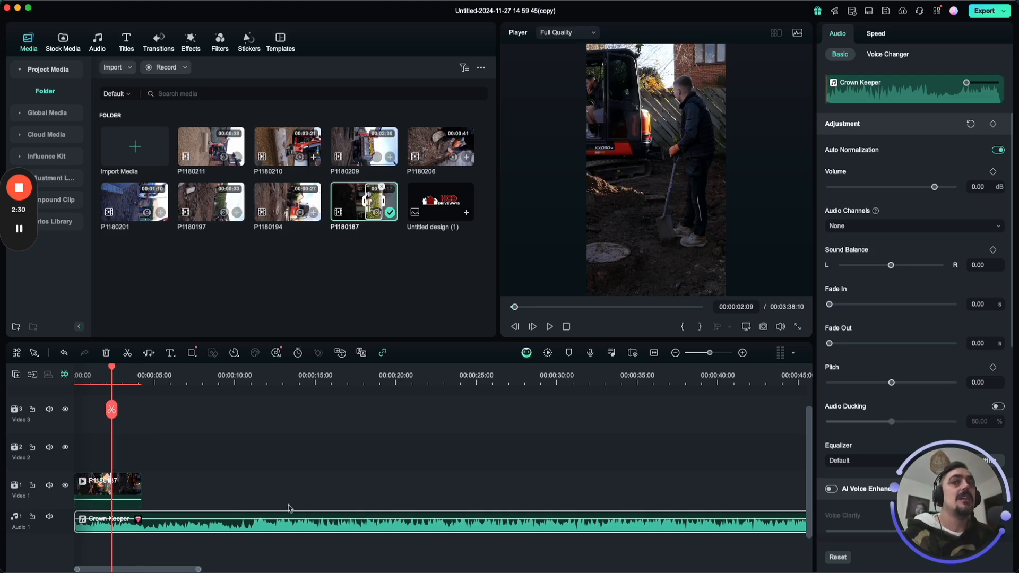
left_click(116, 483)
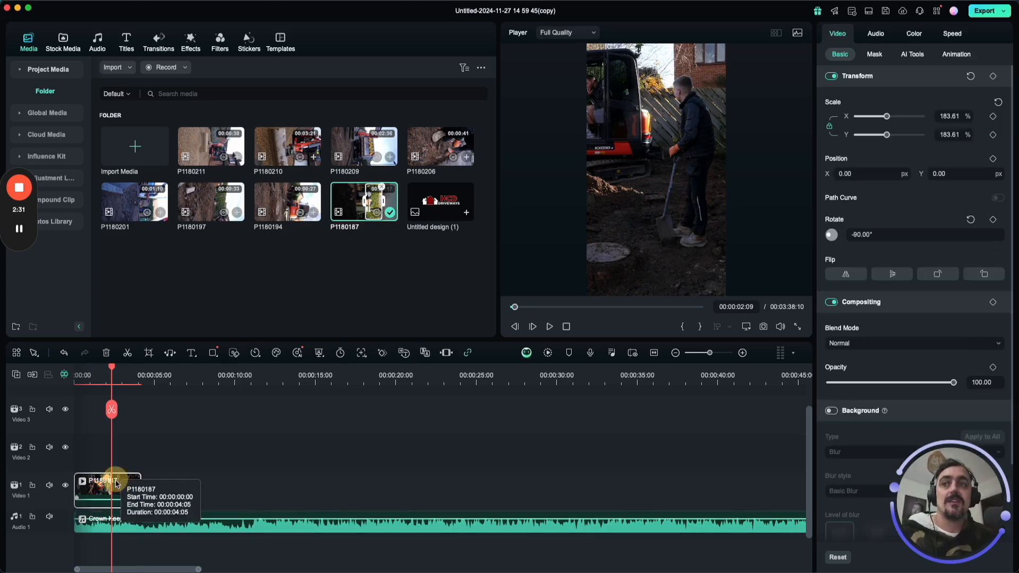
left_click(917, 55)
scroll(924, 285, "down", 10)
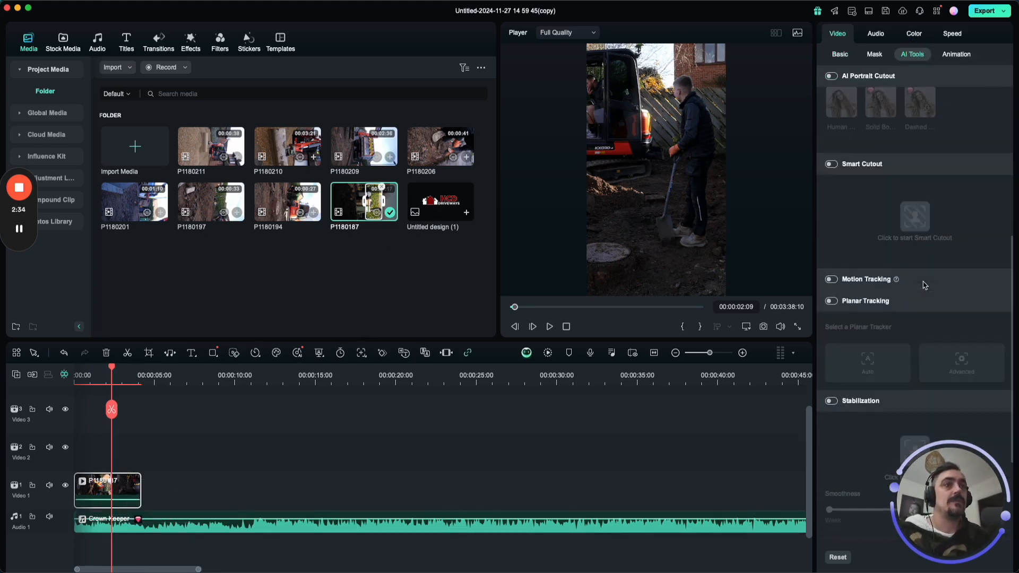
left_click(830, 237)
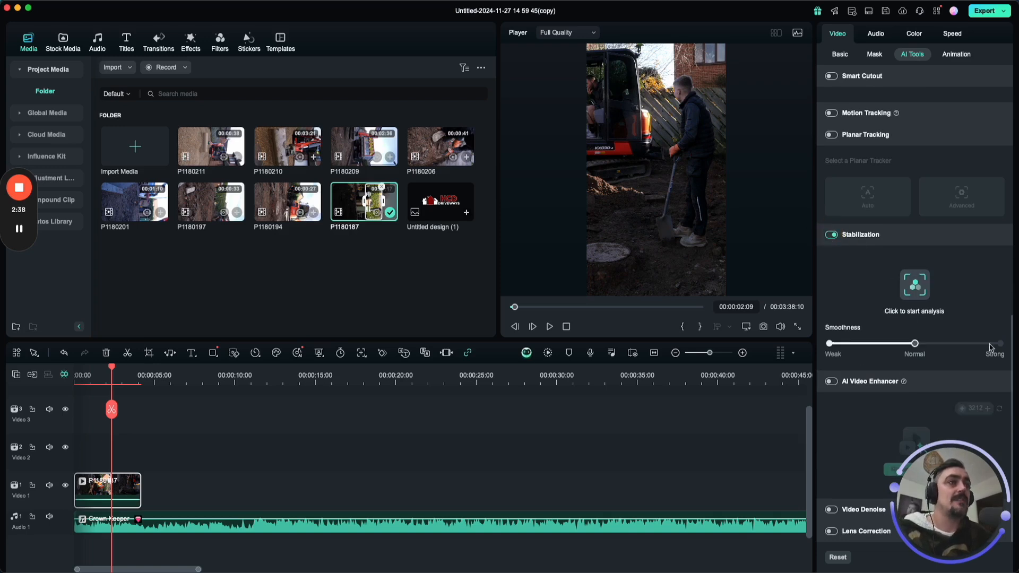
left_click(914, 286)
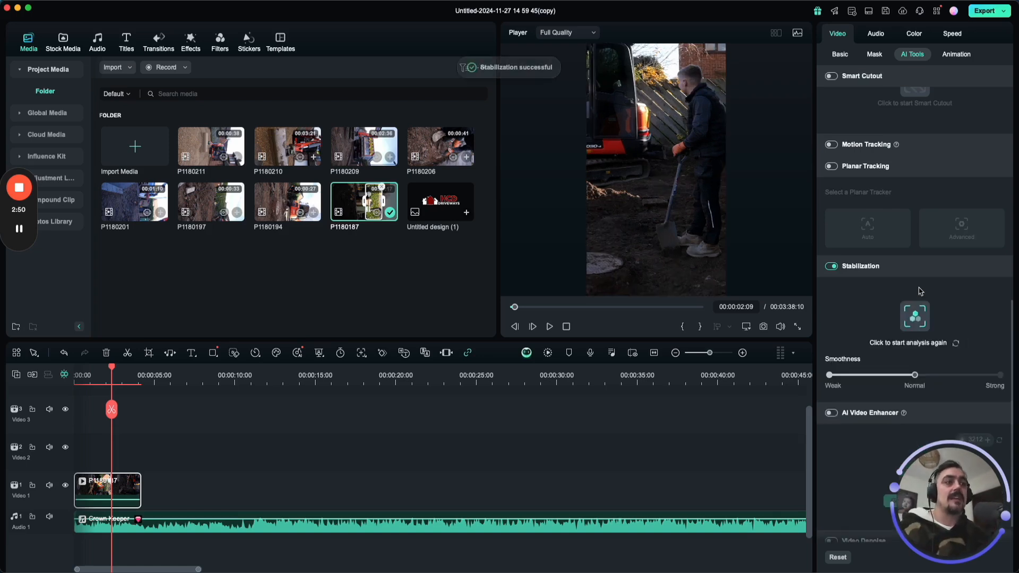
Play the stabilized P1180187 clip from the start of the timeline to check its motion.
left_click_drag(112, 366, 68, 366)
key("space")
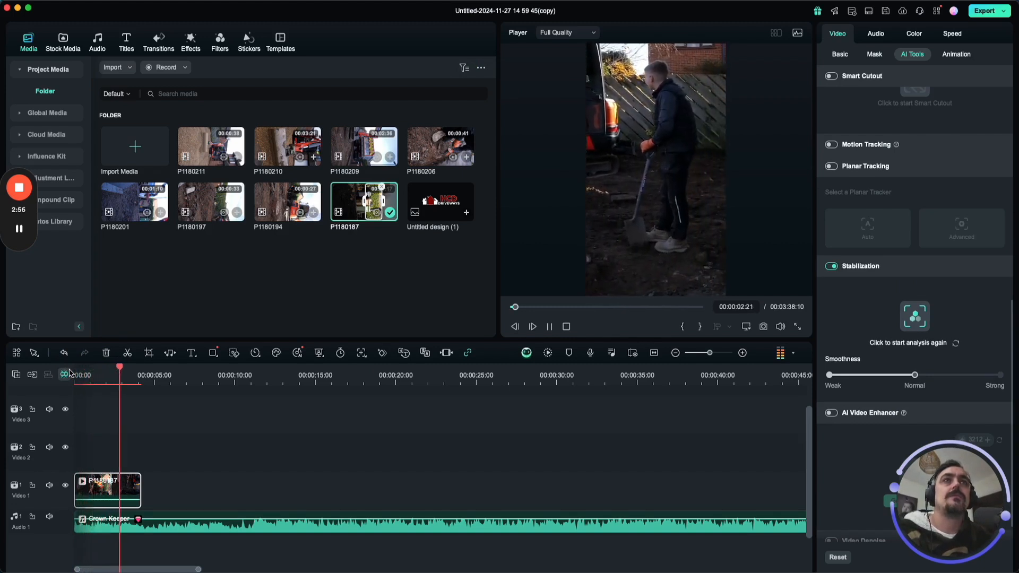
key("space")
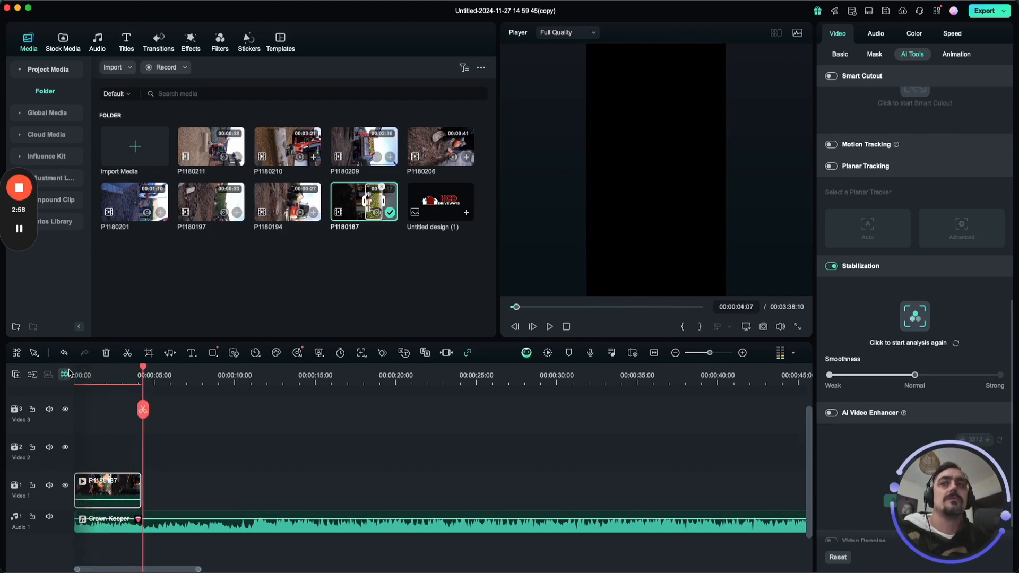
Return the playhead to the start of the timeline and replay the opening P1180187 clip with the music.
left_click_drag(141, 376, 75, 366)
mouse_move(285, 199)
left_mouse_down()
mouse_move(291, 285)
mouse_move(166, 489)
mouse_move(143, 494)
mouse_move(227, 275)
mouse_move(296, 202)
left_mouse_up()
key("space")
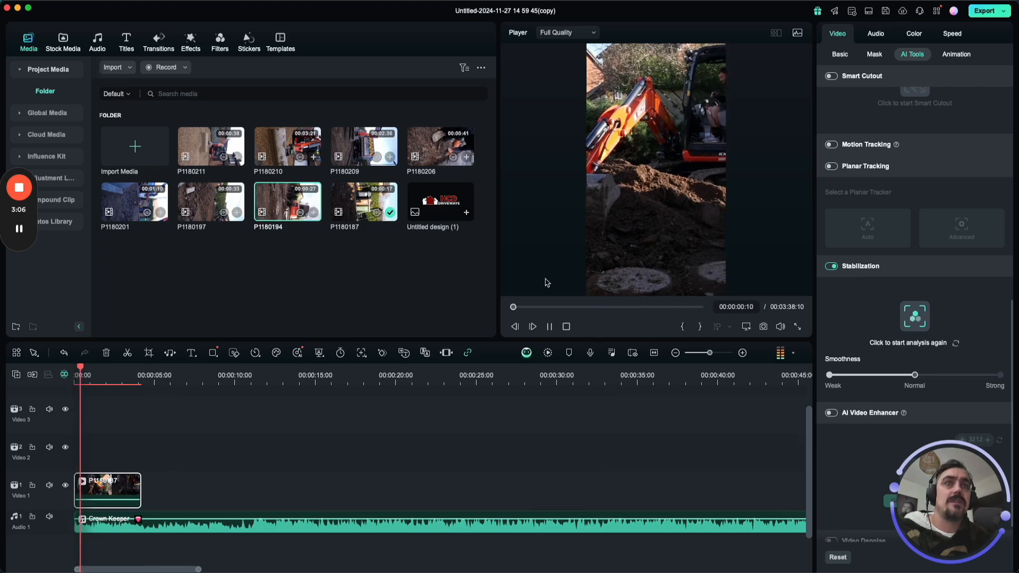
Preview P1180194 and append it after P1180187 on Video 1, keeping the project settings of 1080 x 1920 25fps.
left_click(297, 202)
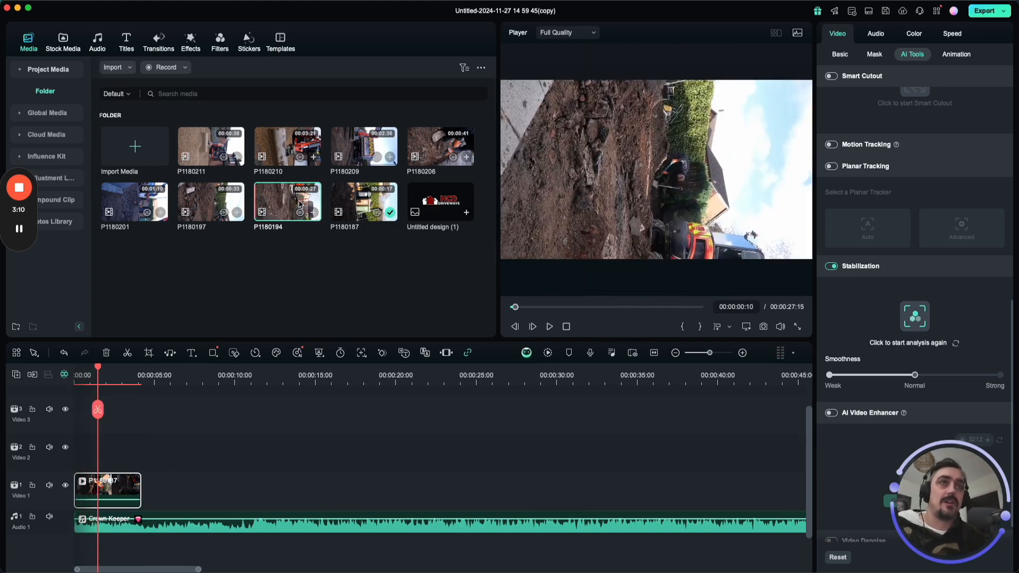
key("space")
key("space")
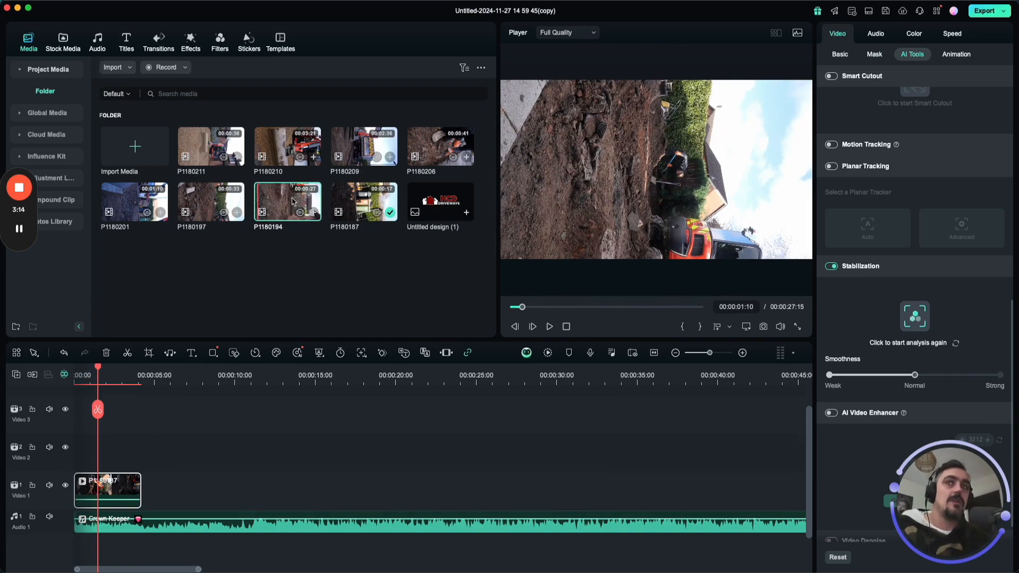
key("space")
left_click_drag(292, 200, 162, 495)
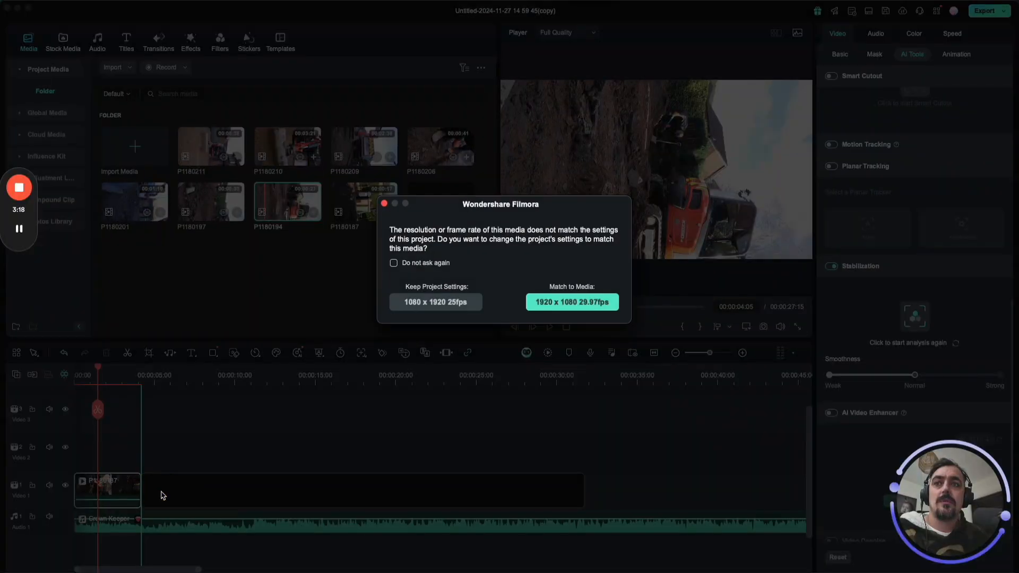
left_click(453, 302)
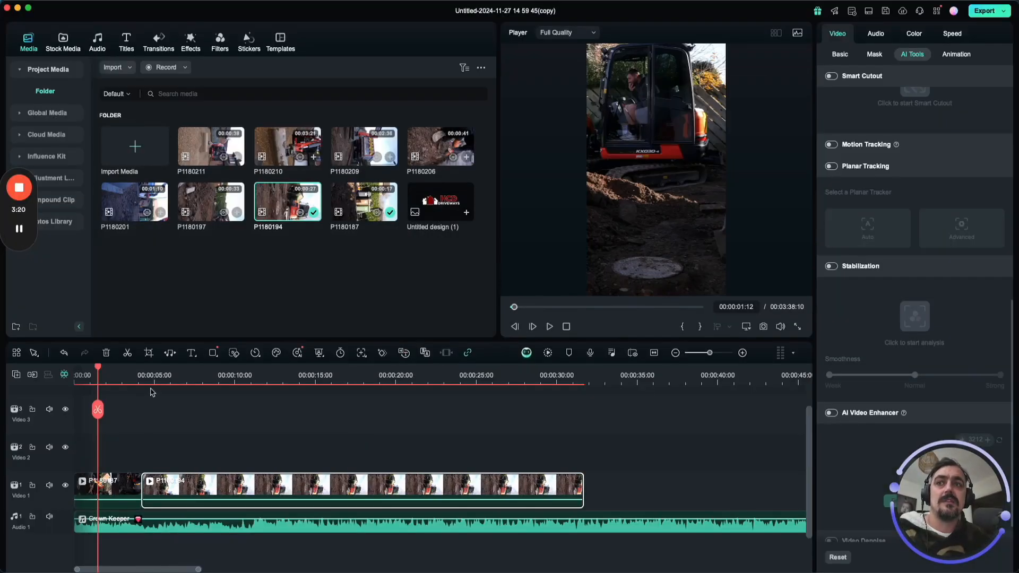
Rotate the P1180194 timeline clip to -90° and scale it to 183.61% so it fills the portrait frame.
left_click(150, 381)
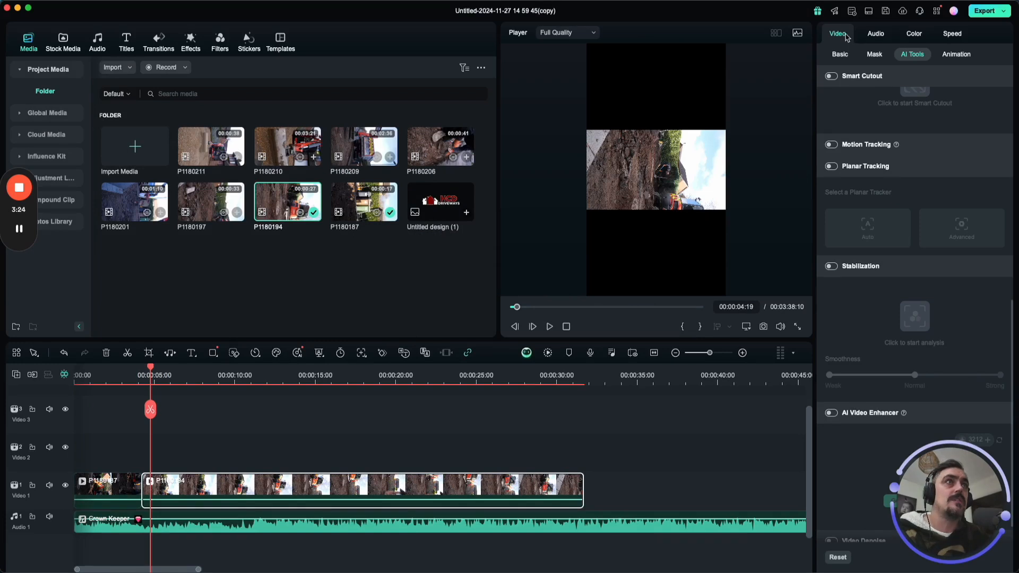
left_click(840, 54)
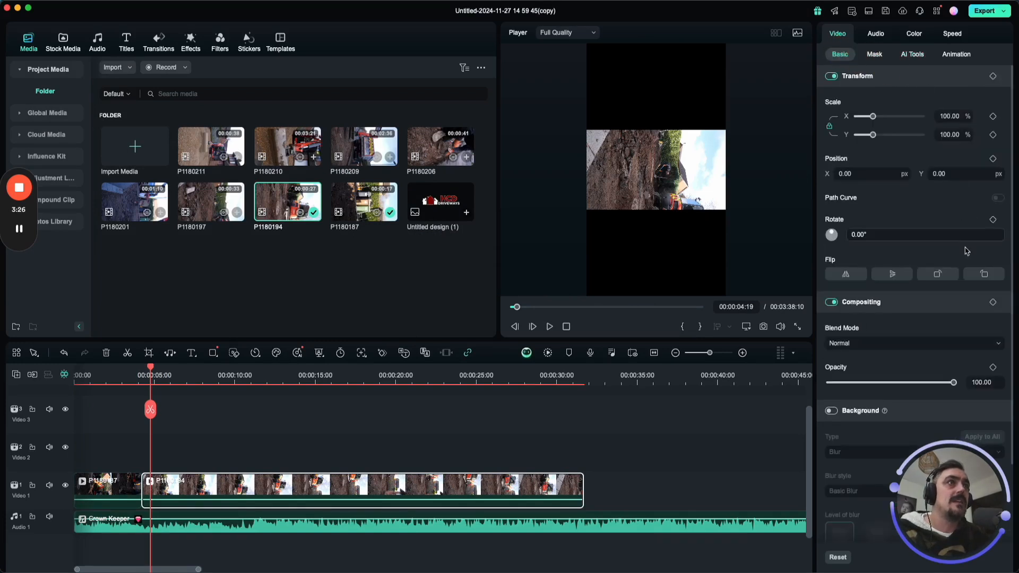
left_click(938, 276)
left_click_drag(872, 117, 884, 118)
Play P1180194 to find the cut point, split it at 00:00:09:21 and delete the part after the cut.
left_click(150, 381)
key("space")
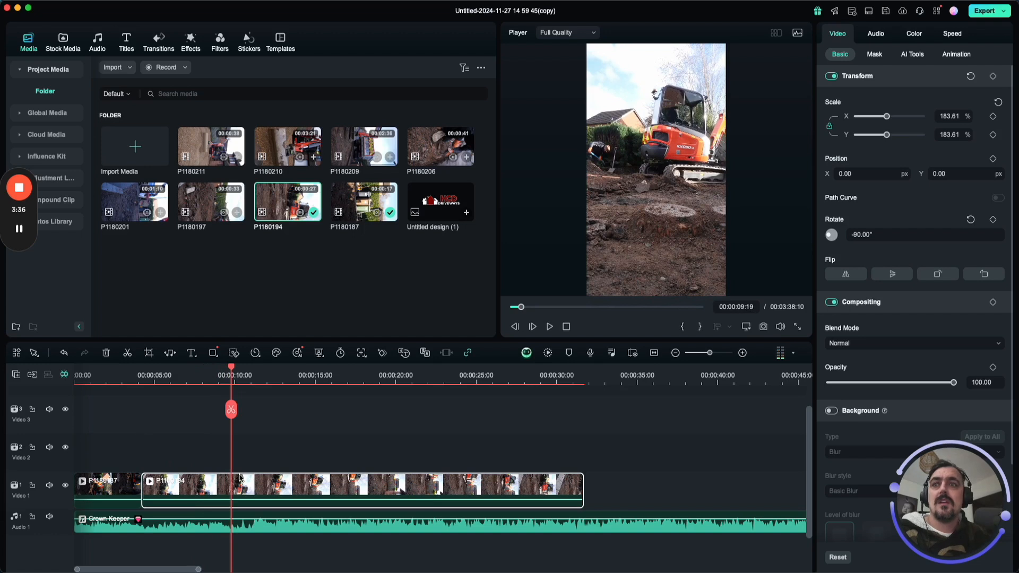
left_click_drag(230, 419, 230, 420)
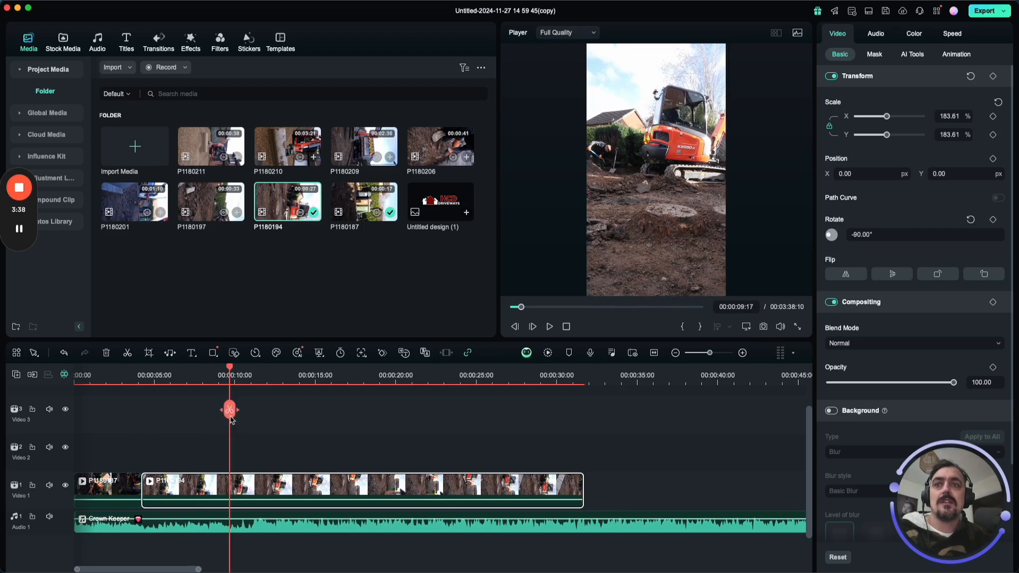
left_click(224, 375)
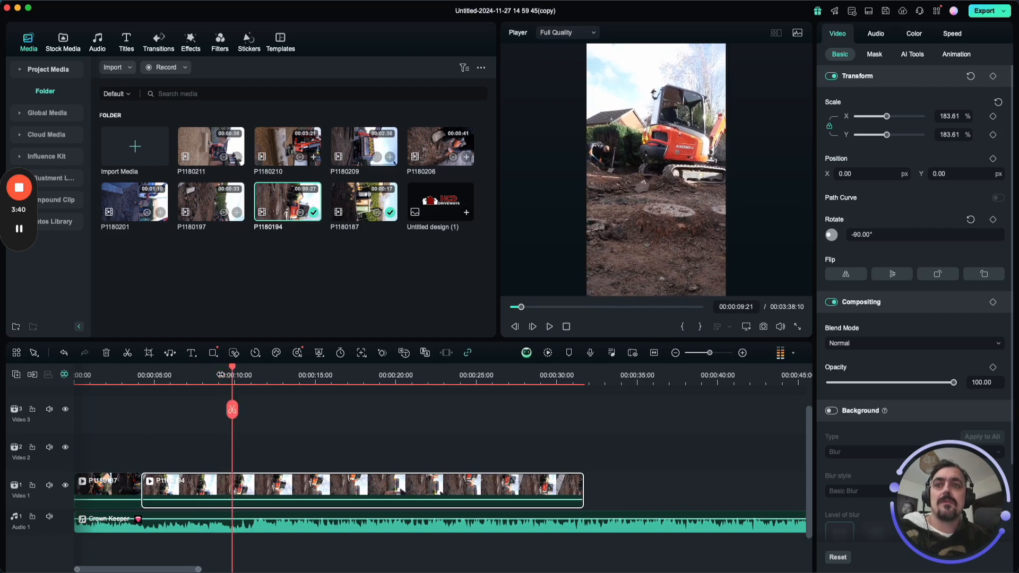
left_click(232, 411)
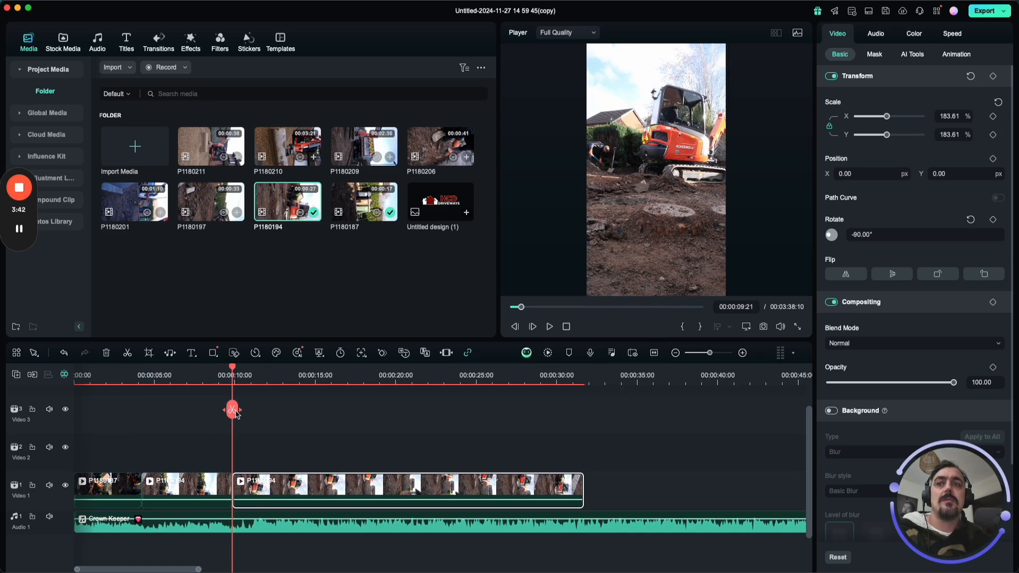
left_click_drag(234, 372, 550, 383)
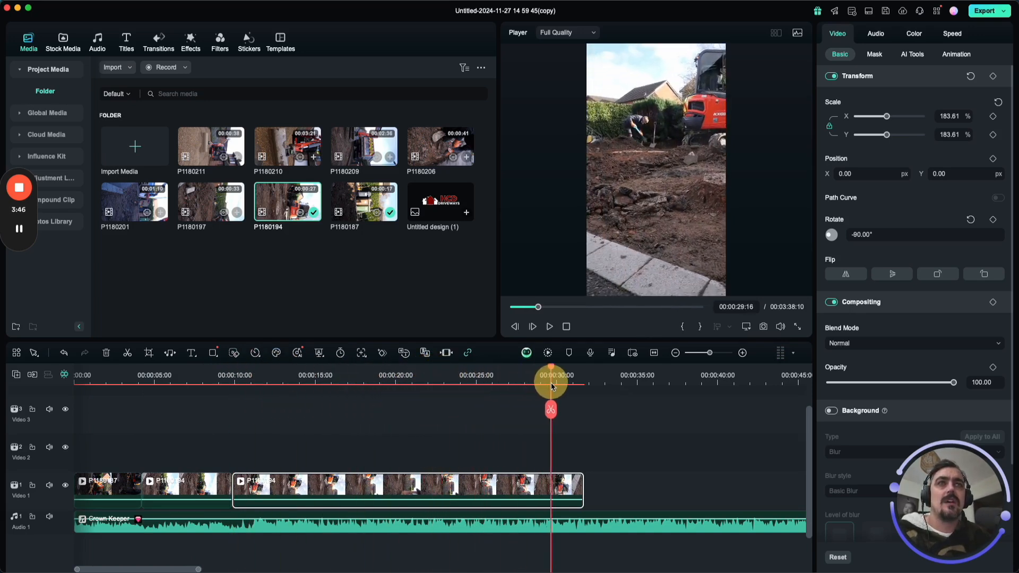
key("Delete")
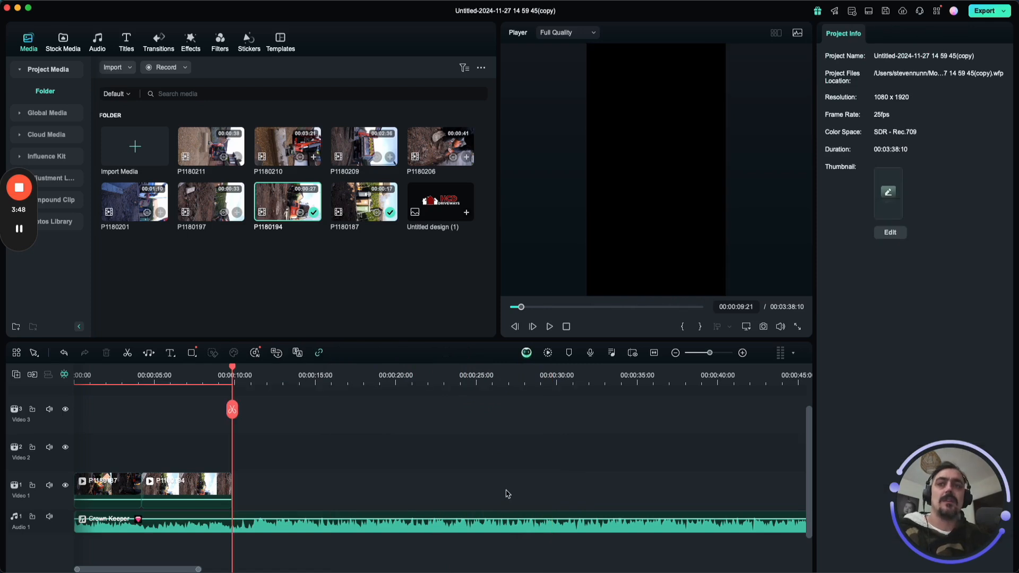
Preview P1180197, mark its in point at about 00:00:11:05 and append it after P1180194, keeping the 1080 x 1920 25fps project settings.
double_click(206, 195)
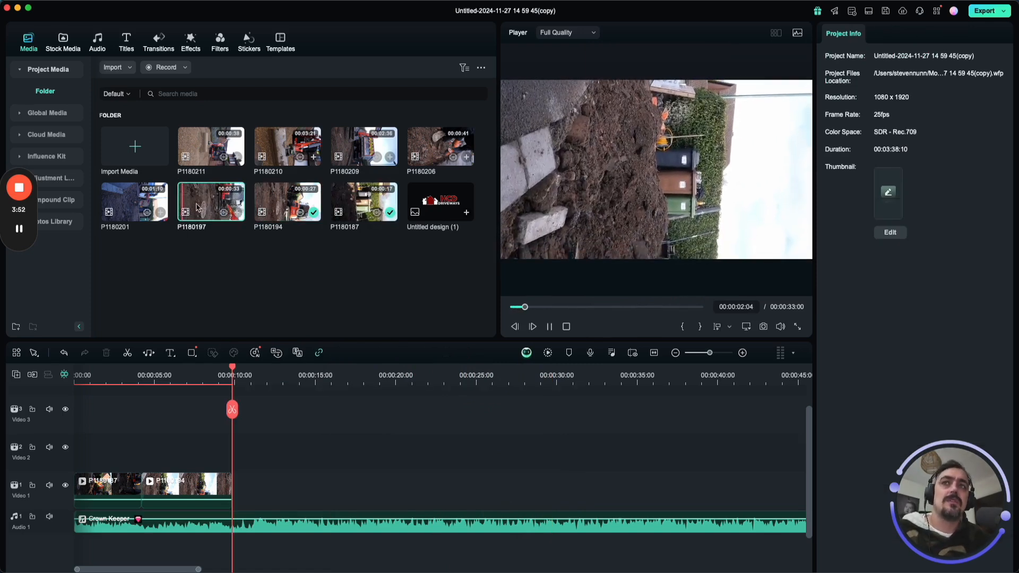
left_click_drag(537, 307, 578, 311)
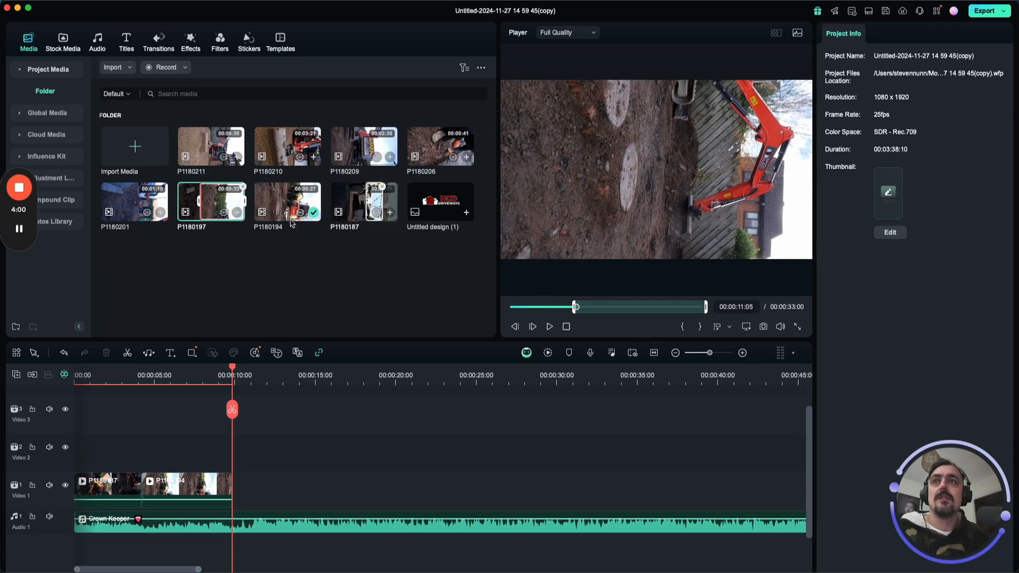
left_click_drag(217, 204, 240, 496)
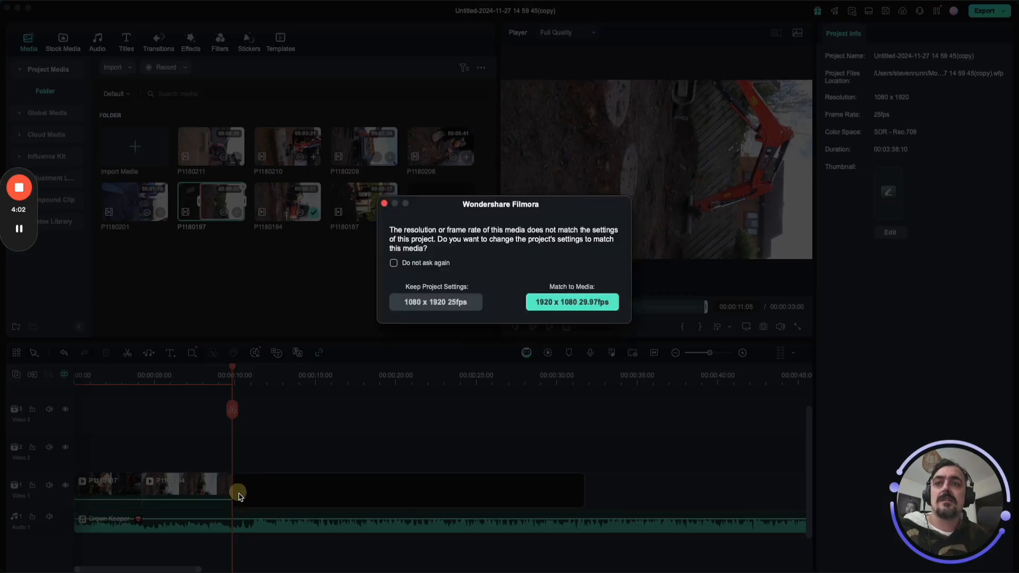
left_click(434, 302)
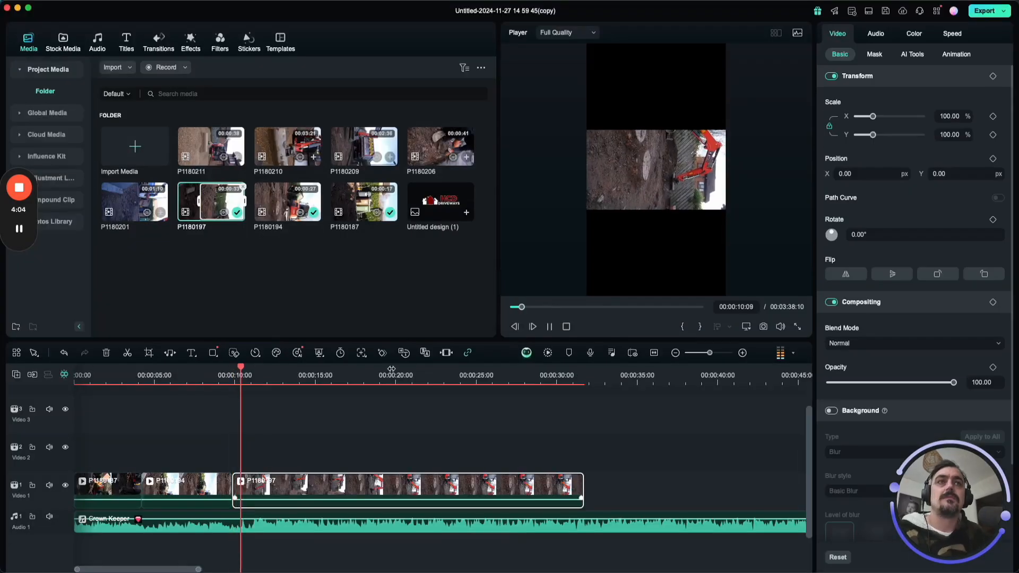
Rotate the P1180197 timeline clip to -90° and scale it to 190.16% so it fills the portrait frame.
left_click(938, 275)
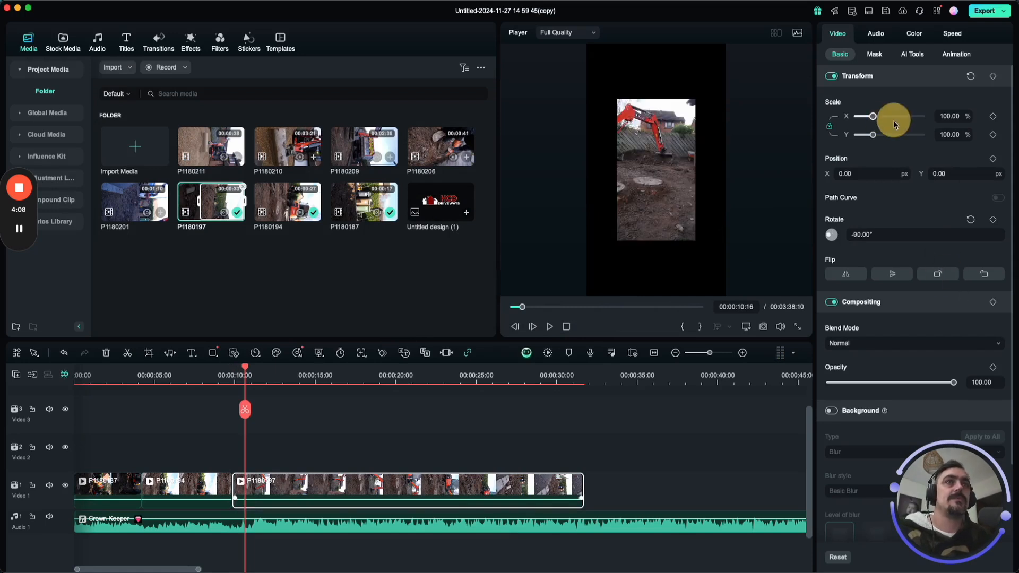
left_click_drag(882, 119, 883, 121)
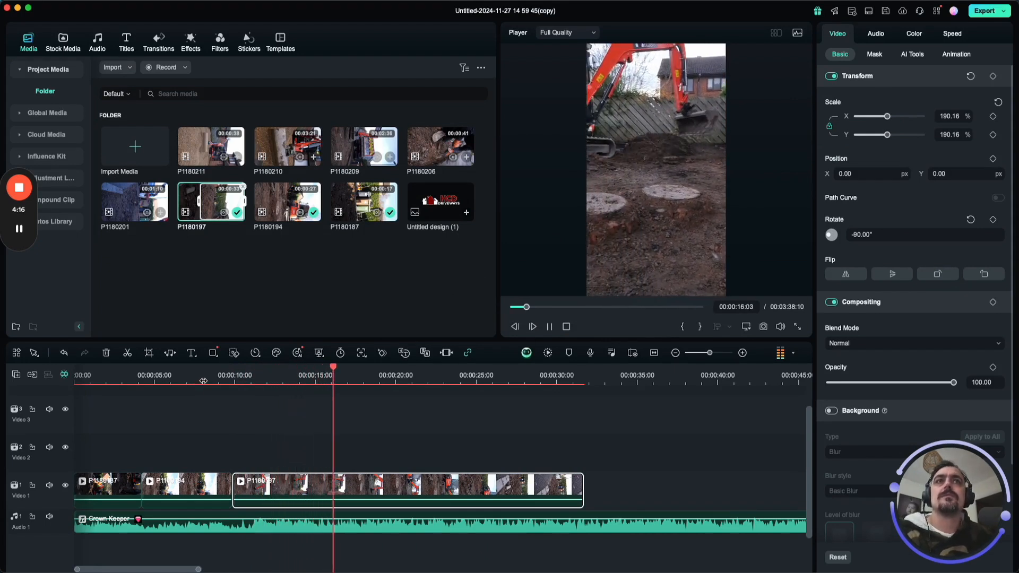
Stop playback at 00:00:16:20, split P1180197 there and delete the part after the cut.
key("space")
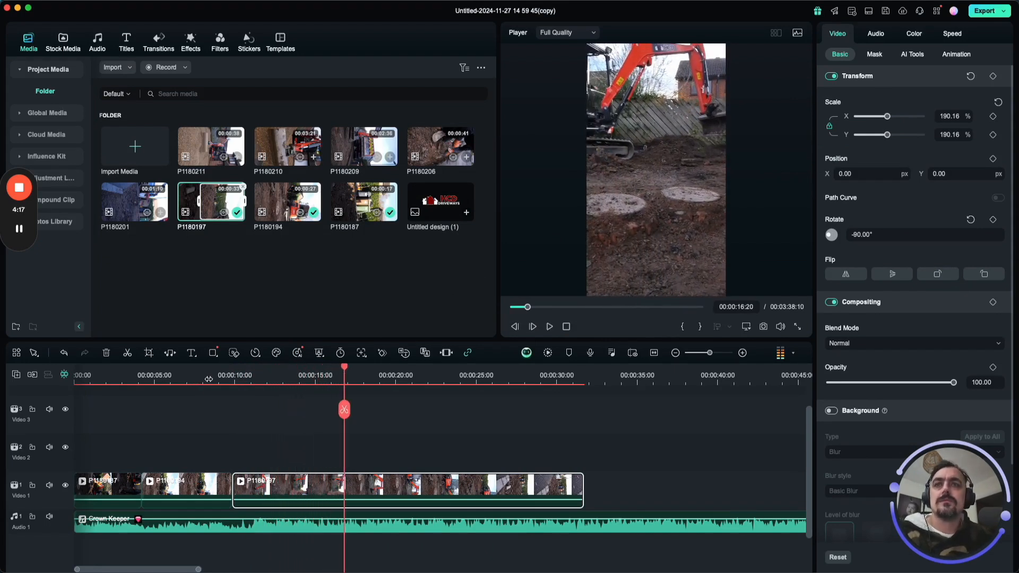
left_click(345, 409)
key("Delete")
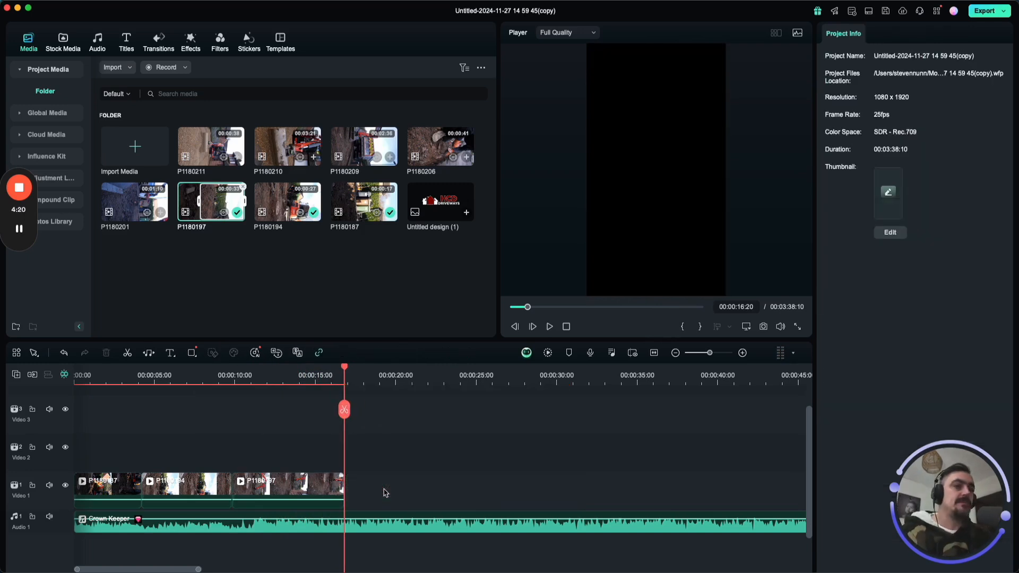
Append P1180201 after P1180197 with the 1080 x 1920 25fps project settings kept, rotated to -90° and scaled to 193.44%.
double_click(117, 204)
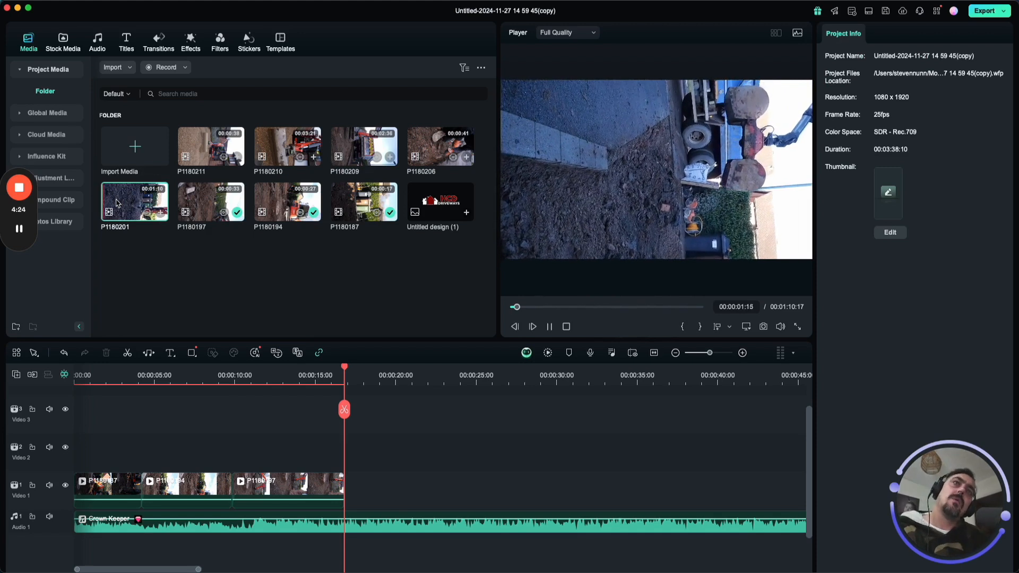
left_click_drag(117, 203, 371, 478)
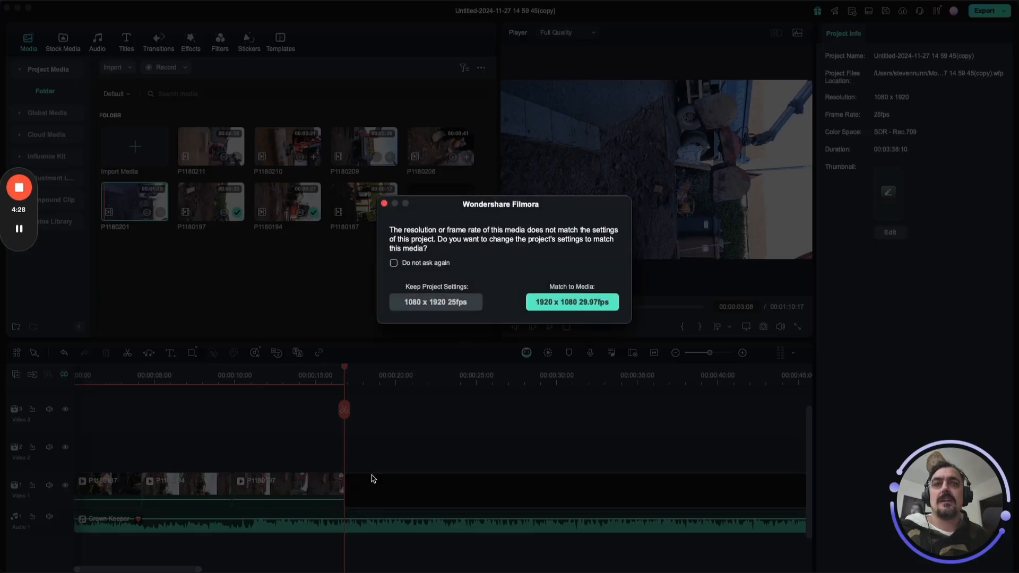
left_click(456, 303)
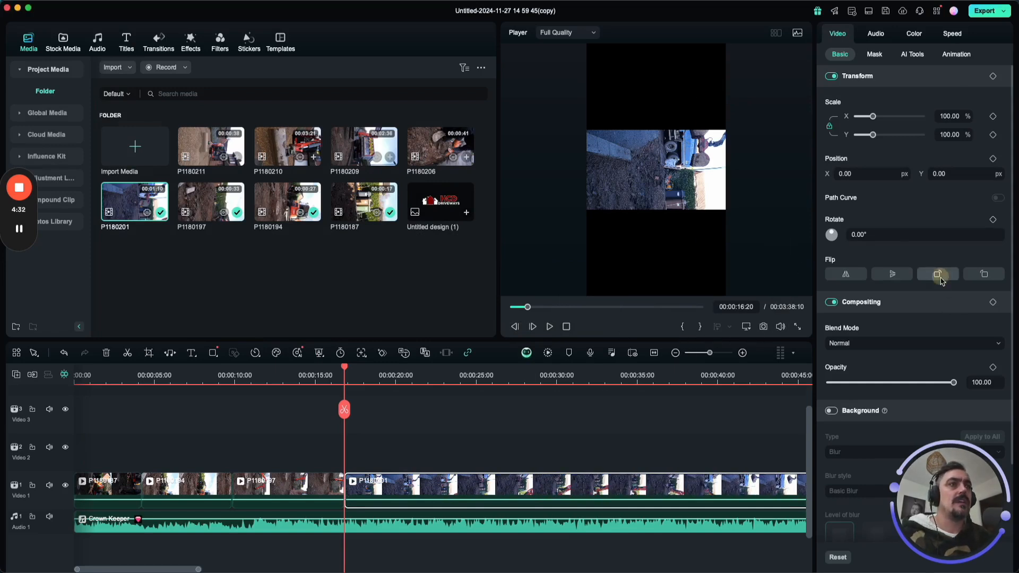
left_click_drag(874, 117, 884, 121)
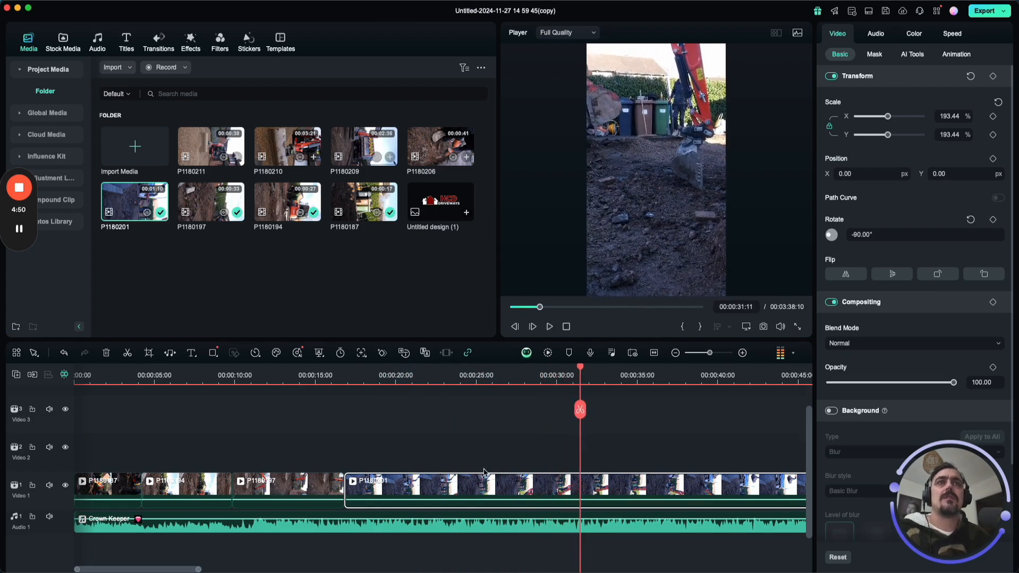
Split P1180201 at 00:00:31:11 and 00:00:58:04, delete the section between the cuts and cancel the preview render.
left_click(580, 411)
left_click_drag(580, 371, 528, 391)
left_click_drag(673, 395, 273, 368)
left_click(272, 409)
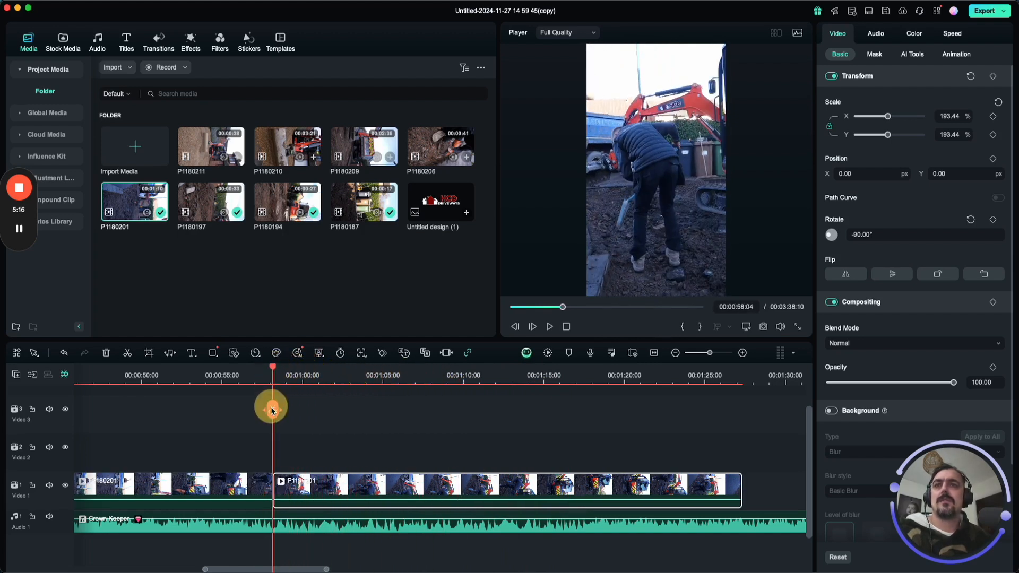
left_click(220, 481)
key("BackSpace")
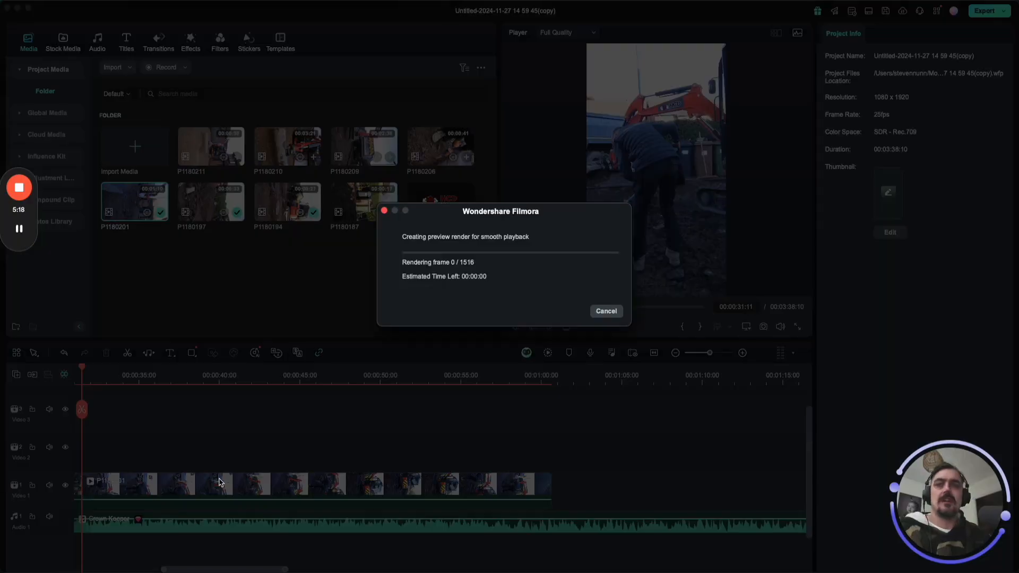
left_click(608, 312)
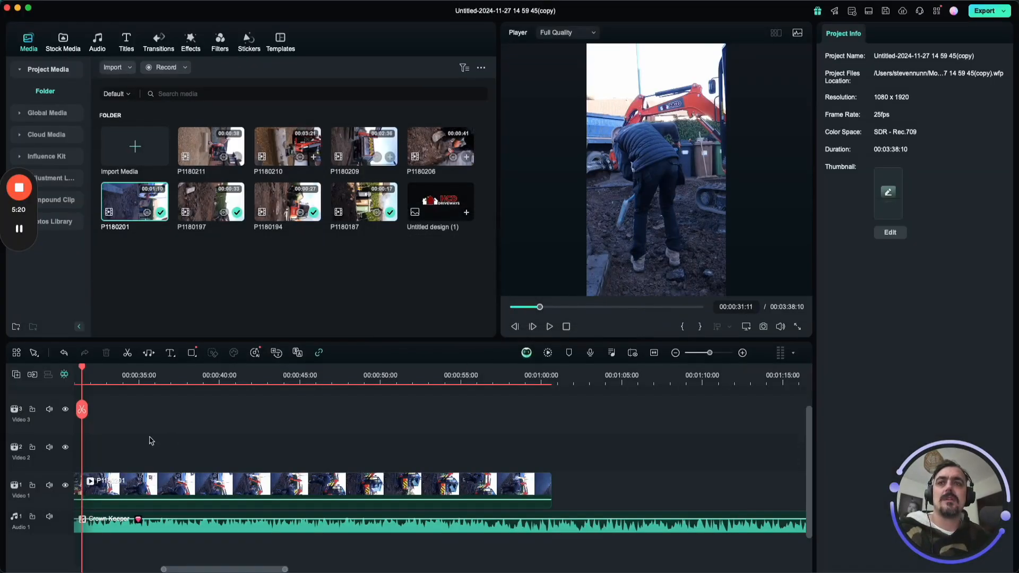
Play across the join between the two P1180201 pieces and trim the second piece's end back to about 00:00:35:00.
left_click_drag(175, 569, 154, 569)
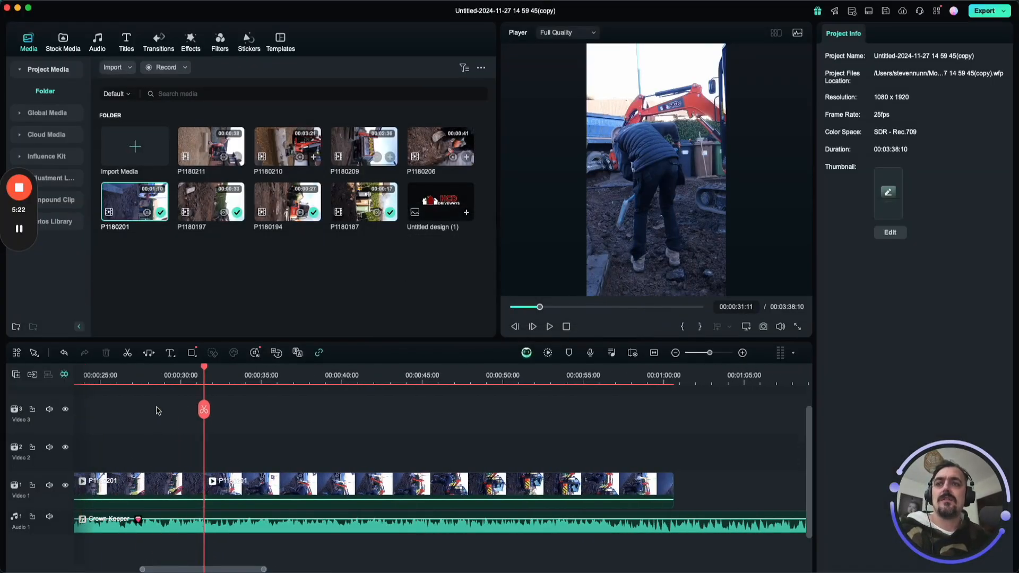
left_click(146, 374)
key("space")
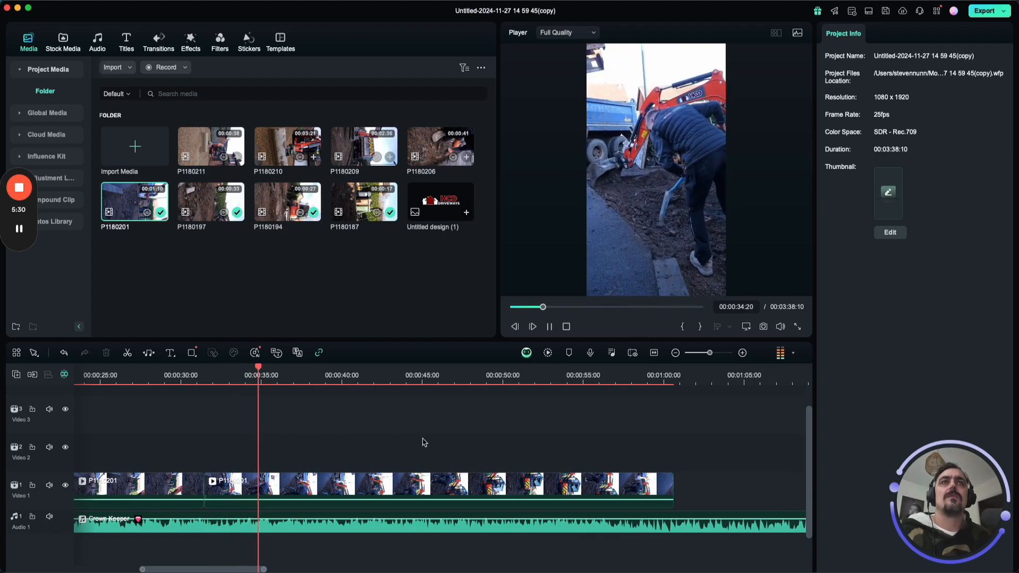
key("space")
left_click_drag(678, 489, 260, 485)
Append P1180206 after P1180201 with the 1080 x 1920 25fps project settings kept, rotated to -90° and scaled to 193.44%.
left_click_drag(440, 147, 272, 488)
left_click(448, 303)
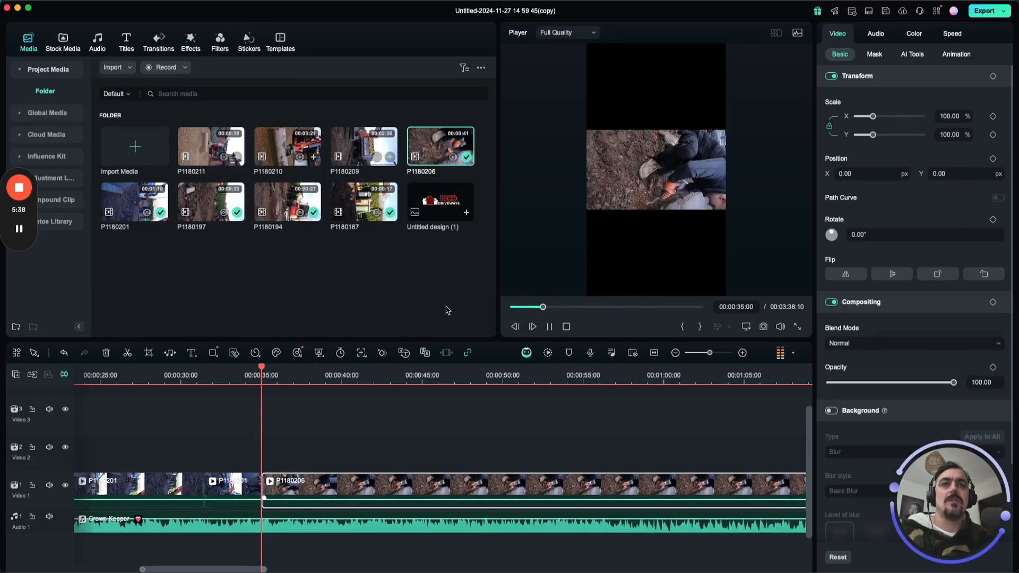
left_click(673, 160)
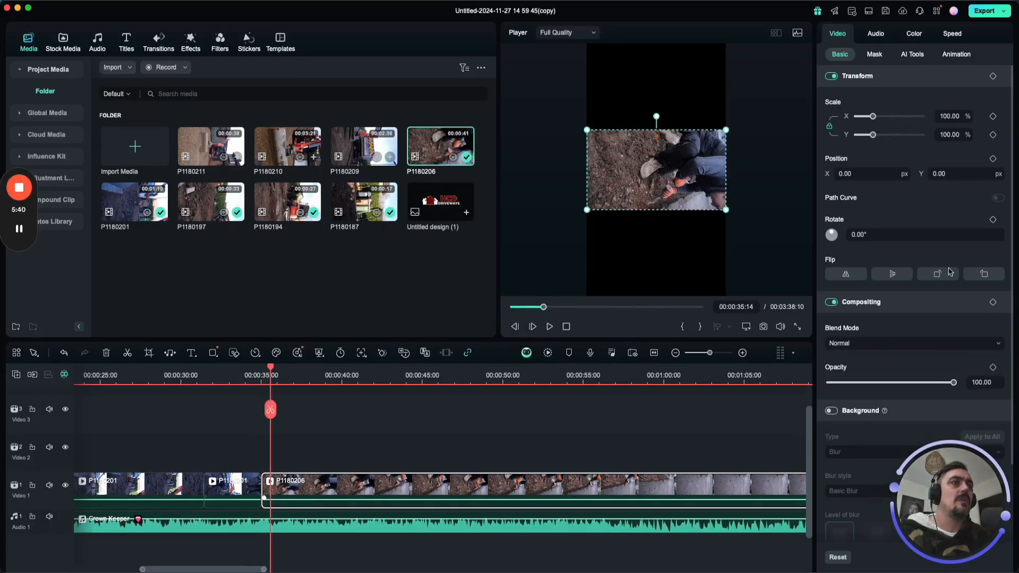
left_click(945, 275)
left_click_drag(874, 118, 889, 120)
Play P1180206 to find the cut point, split it at 00:00:41:24 and delete the part after the cut.
key("space")
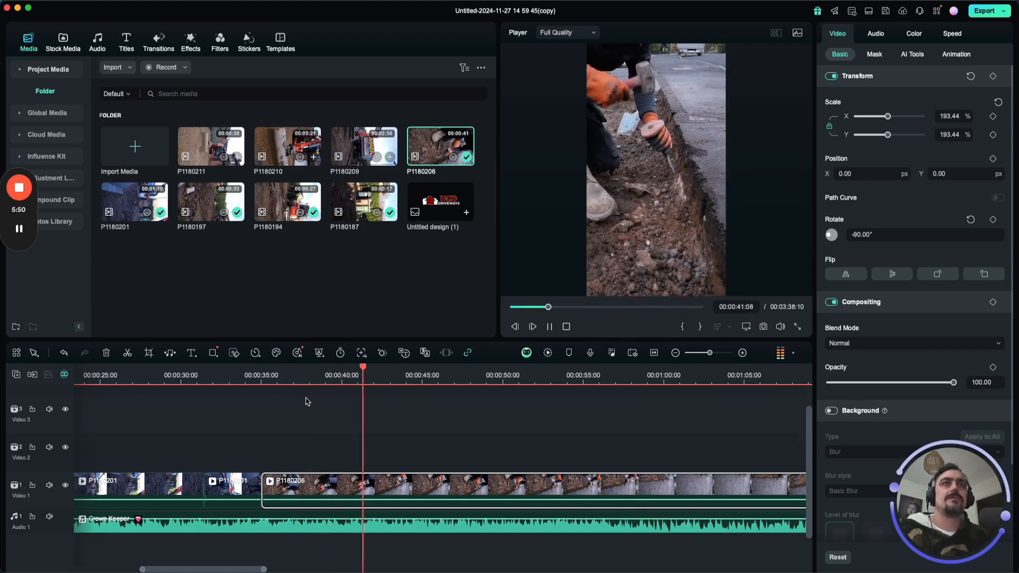
key("space")
left_click(374, 408)
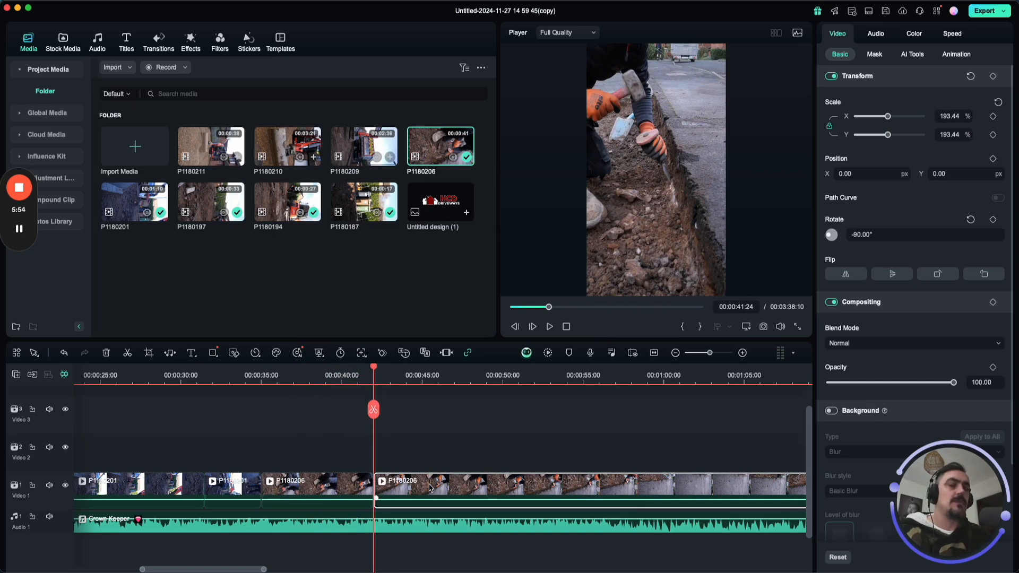
key("Delete")
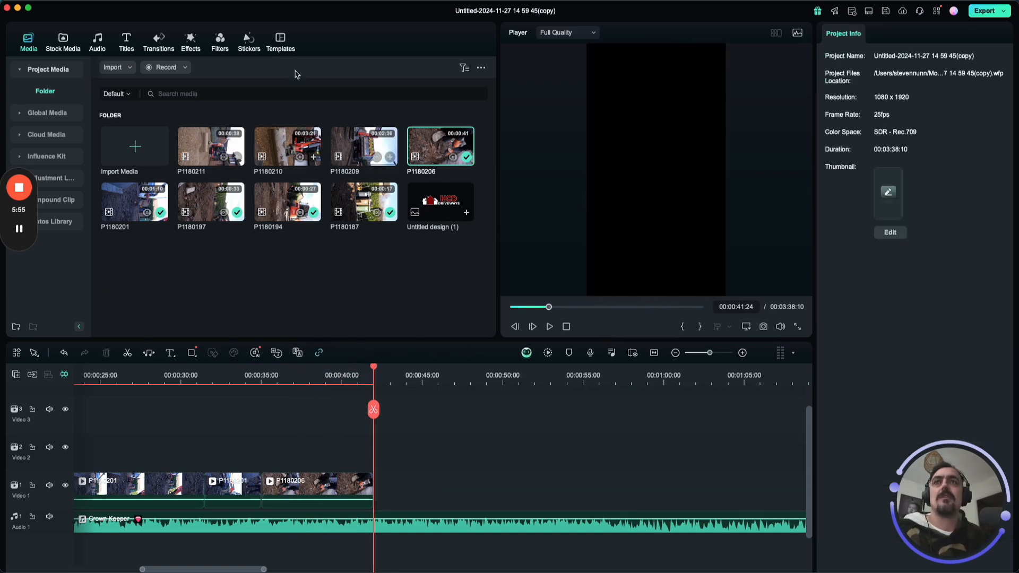
Preview P1180209, mark a section of about six seconds ending near 00:01:18:19, and append it after P1180206 with the 1080 x 1920 25fps project settings kept.
double_click(348, 145)
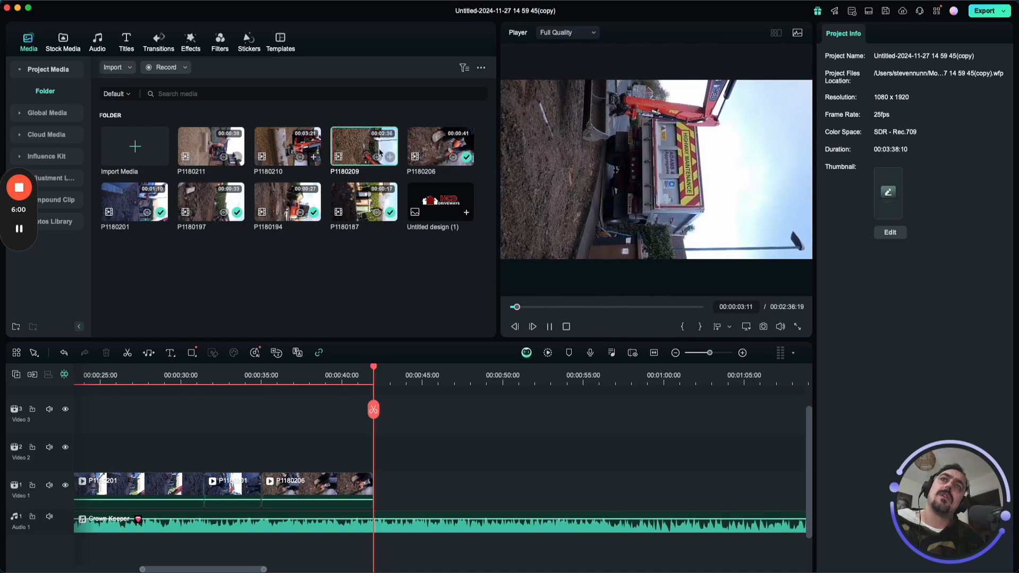
left_click_drag(530, 307, 598, 295)
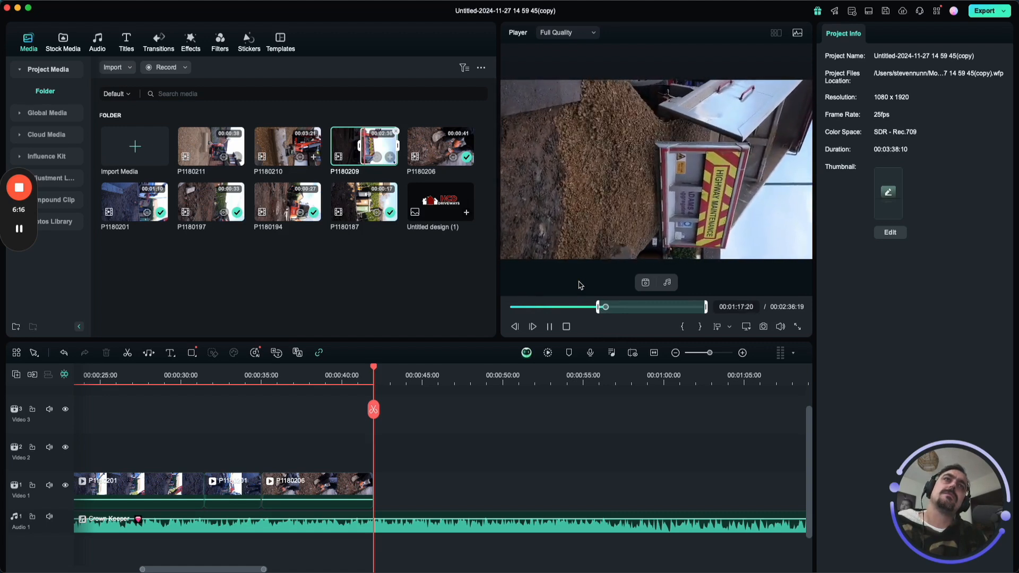
key("space")
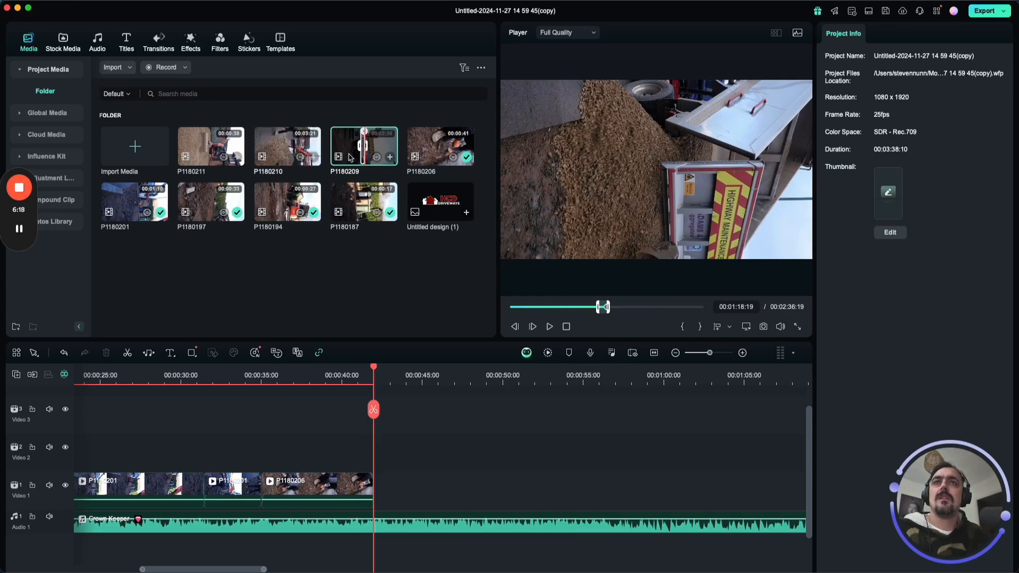
left_click(390, 159)
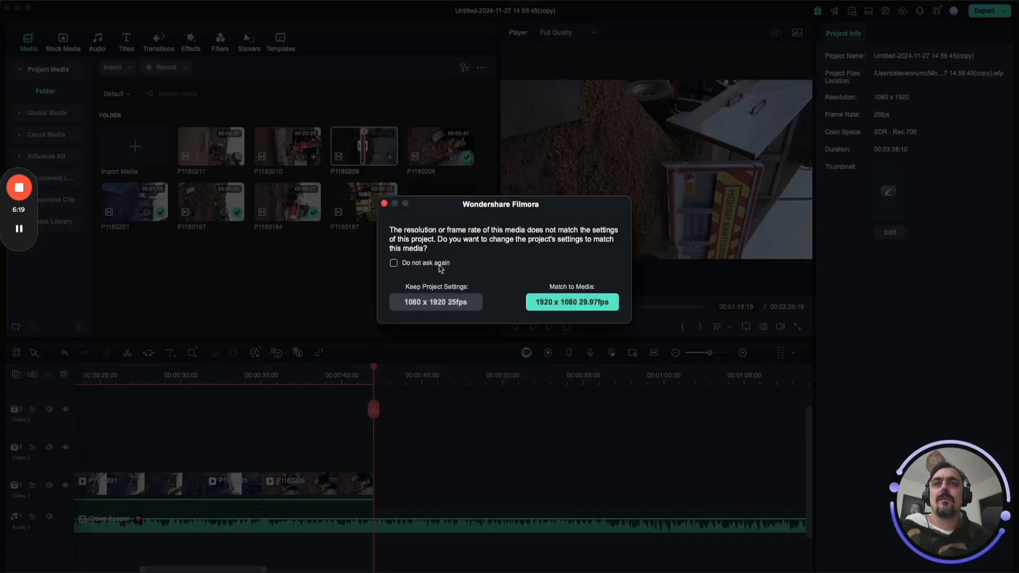
left_click(460, 303)
Rotate the P1180209 clip on the timeline to -90° and scale it to 196.72% so it fills the vertical frame.
left_click(382, 381)
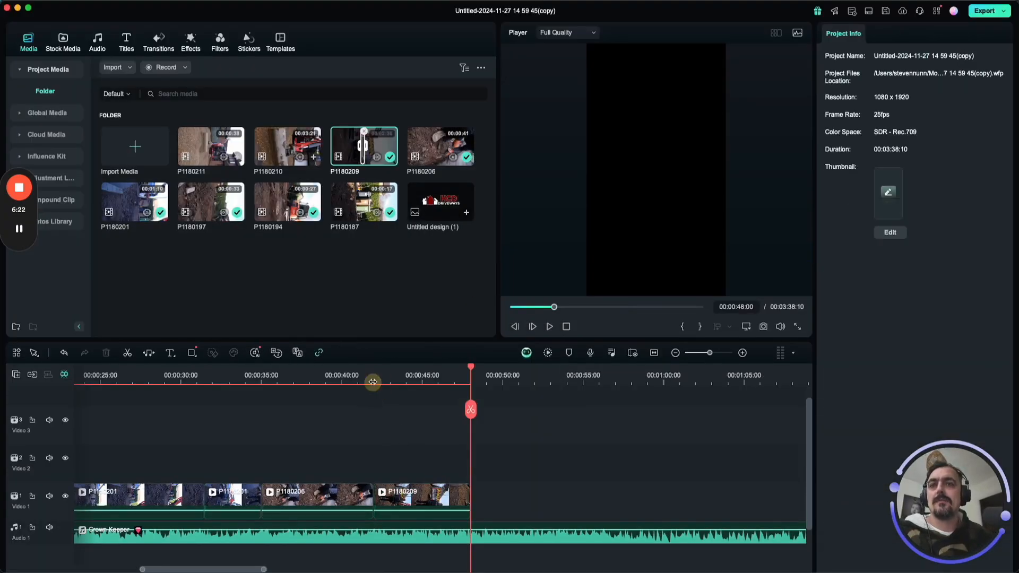
left_click(625, 178)
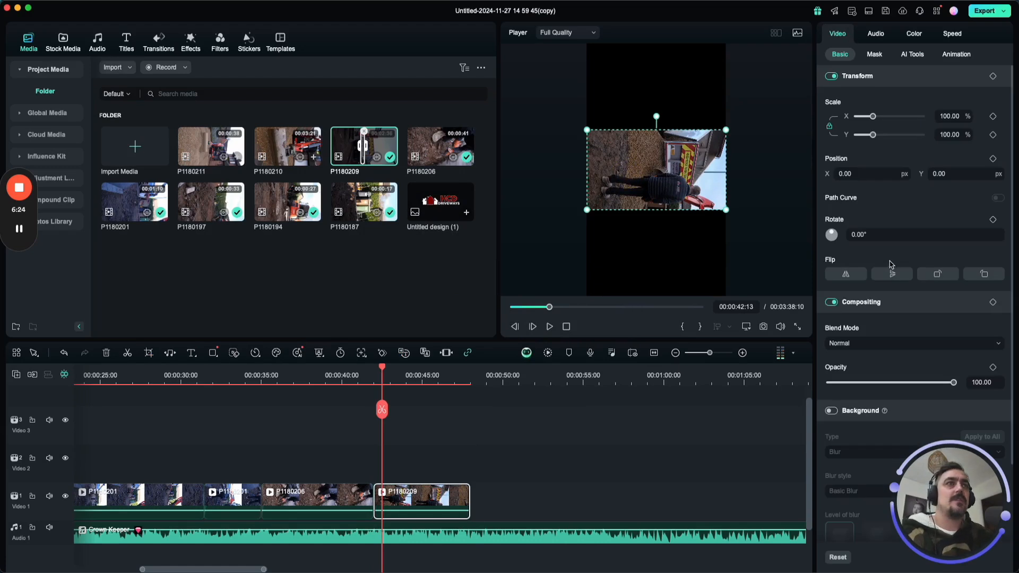
left_click(938, 273)
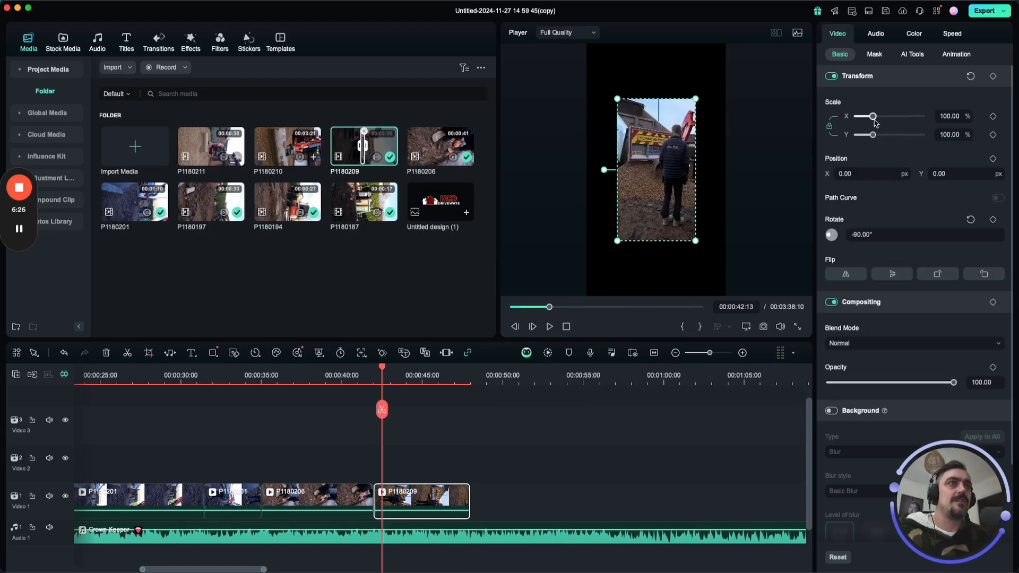
left_click_drag(873, 117, 887, 116)
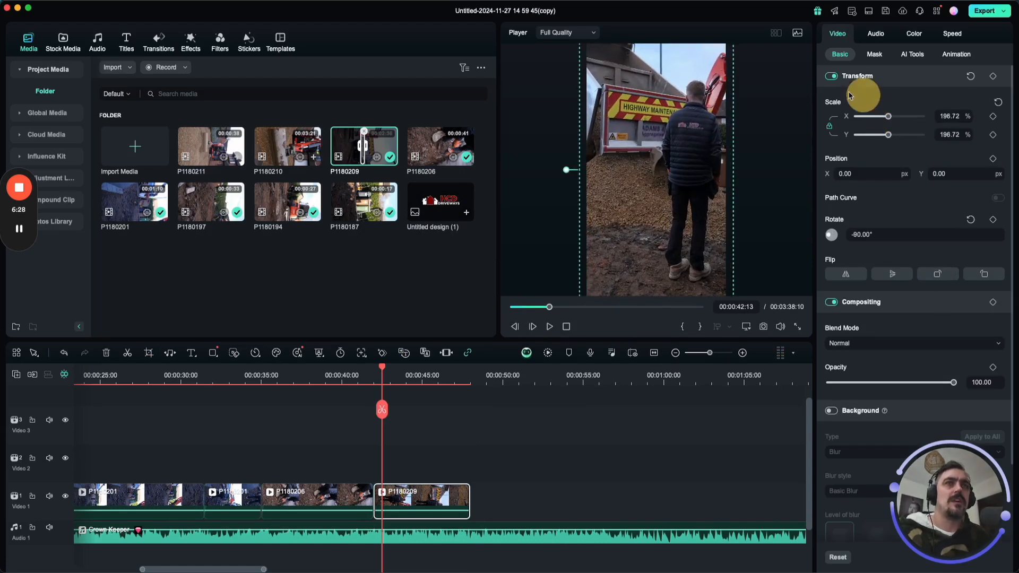
Enable Stabilization on the P1180209 clip and start its analysis with Normal smoothness.
left_click(912, 53)
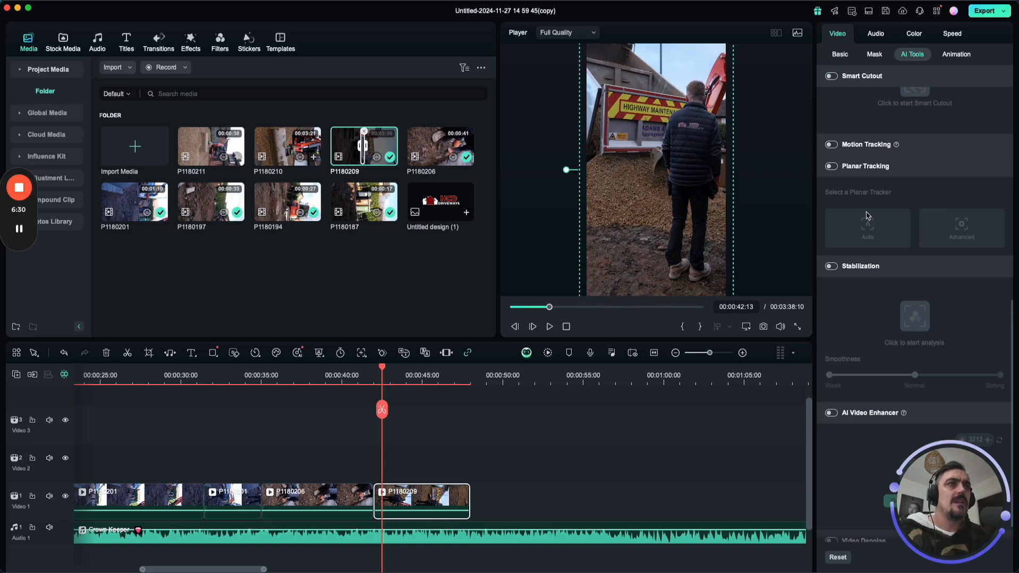
scroll(870, 319, "down", 2)
left_click(831, 235)
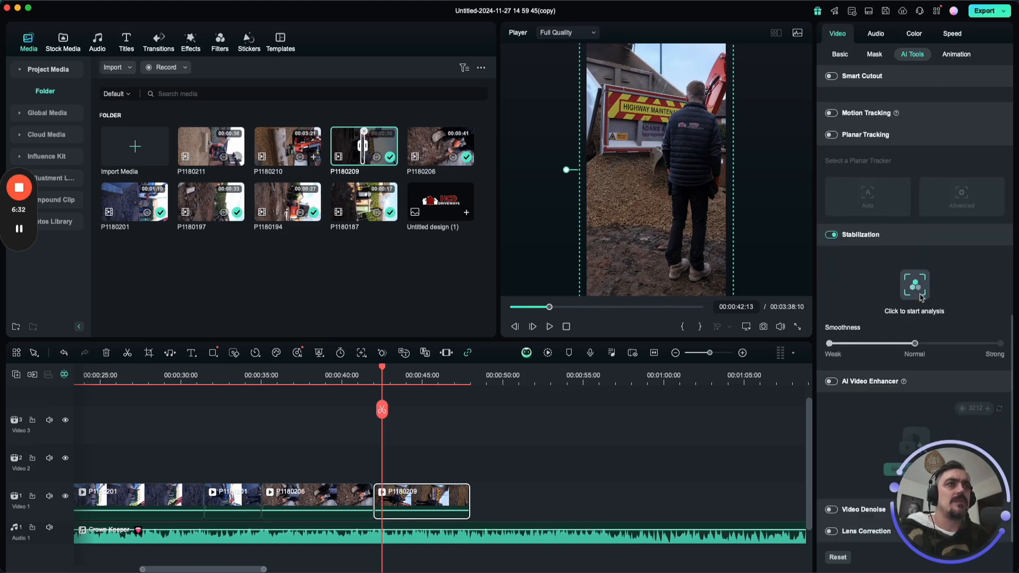
left_click(921, 290)
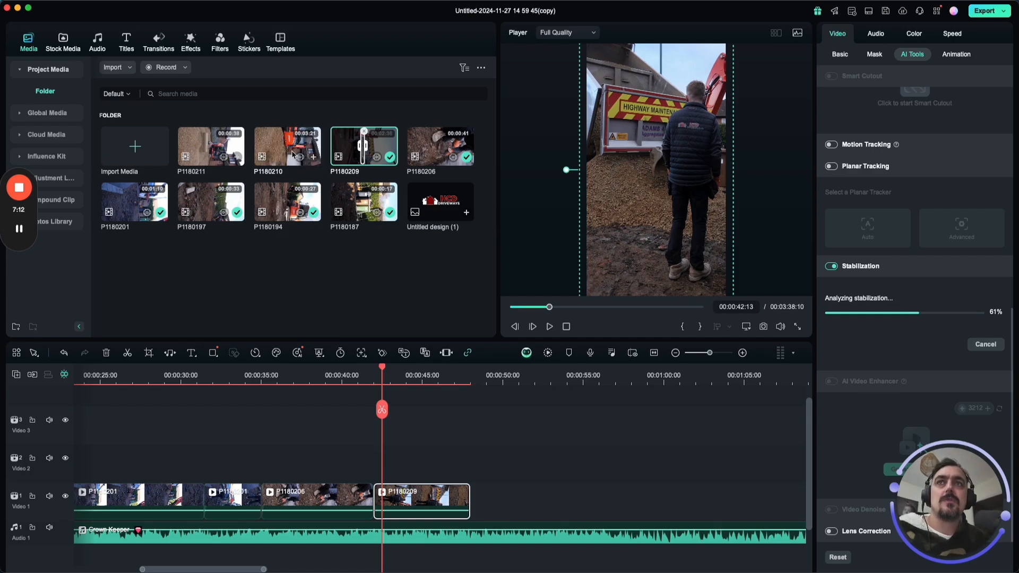
Append P1180210 after P1180209 with the 1080 x 1920 25fps project settings kept, and check P1180209's stabilization progress.
left_click_drag(292, 152, 480, 493)
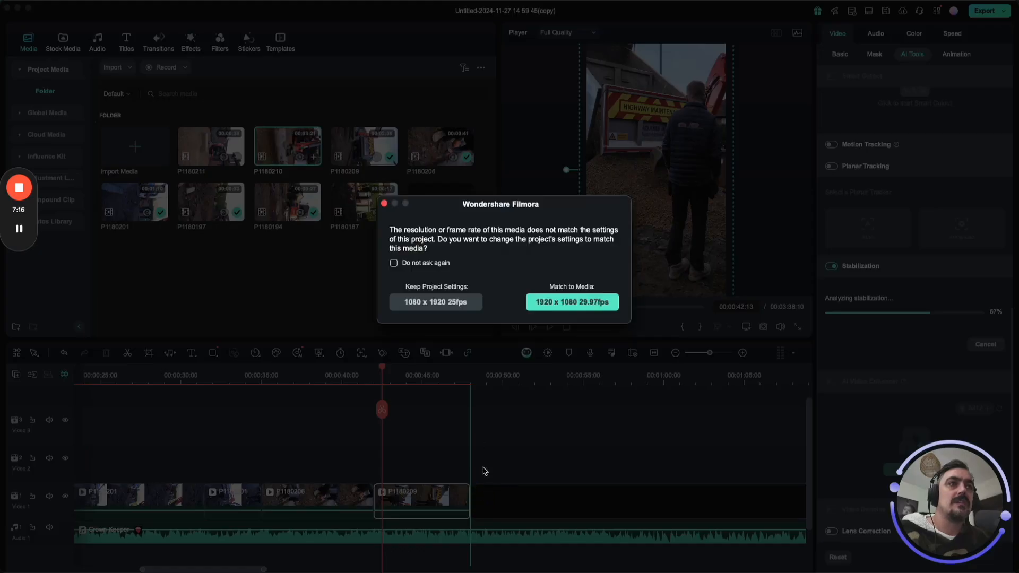
left_click(449, 304)
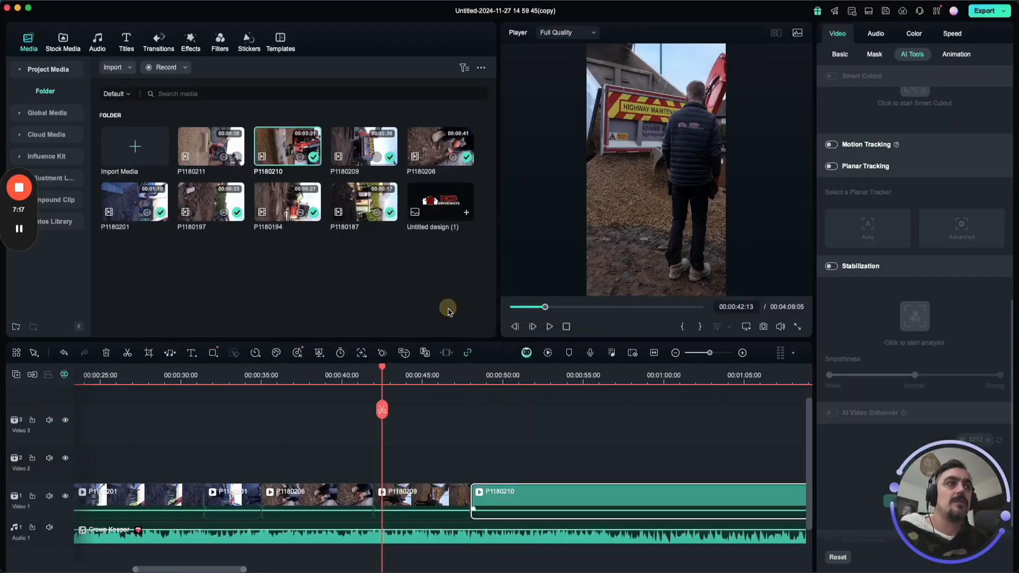
left_click(390, 493)
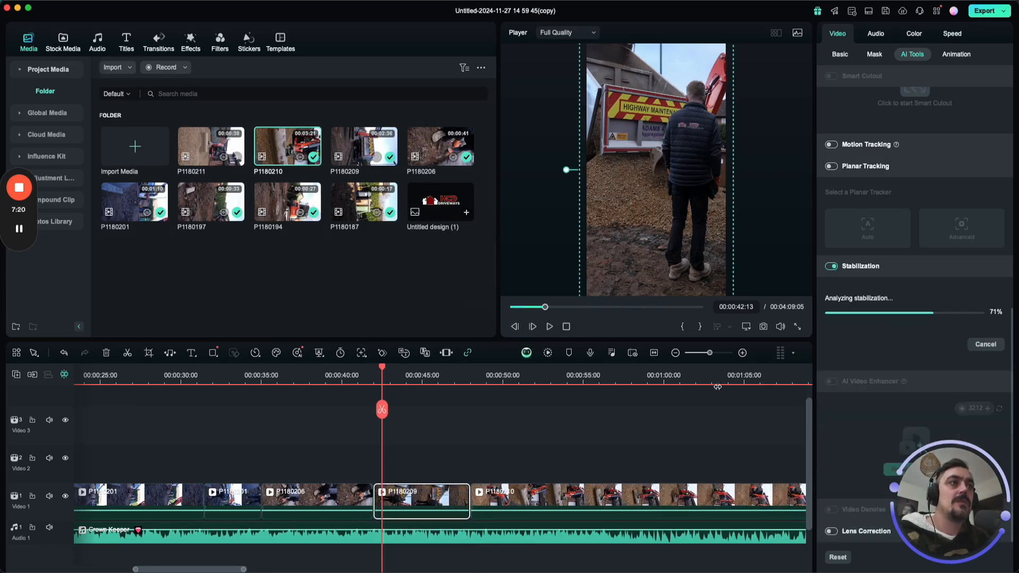
Rotate the P1180210 clip on the timeline to -90° and scale it to 193.44%.
left_click(493, 378)
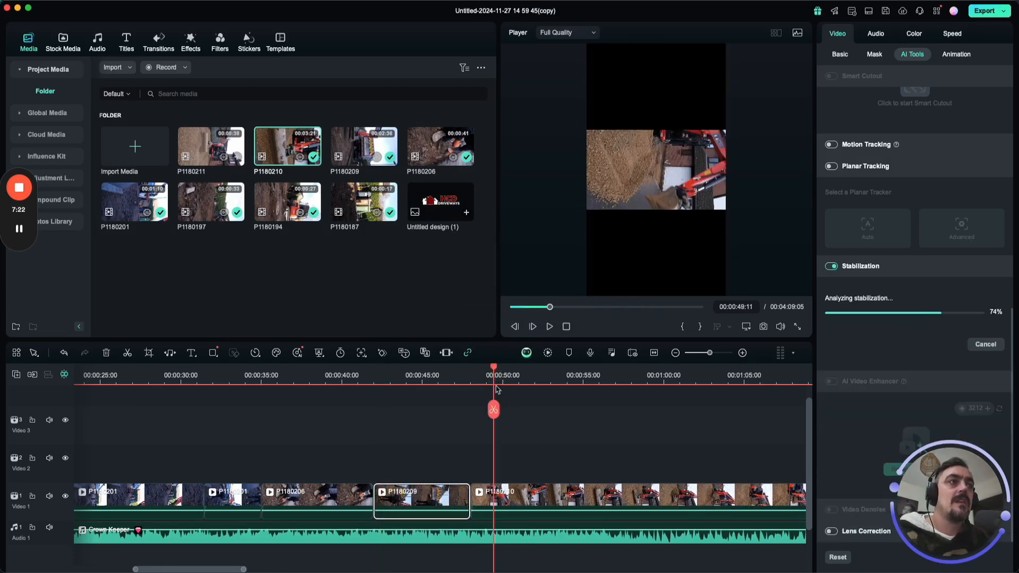
left_click(527, 500)
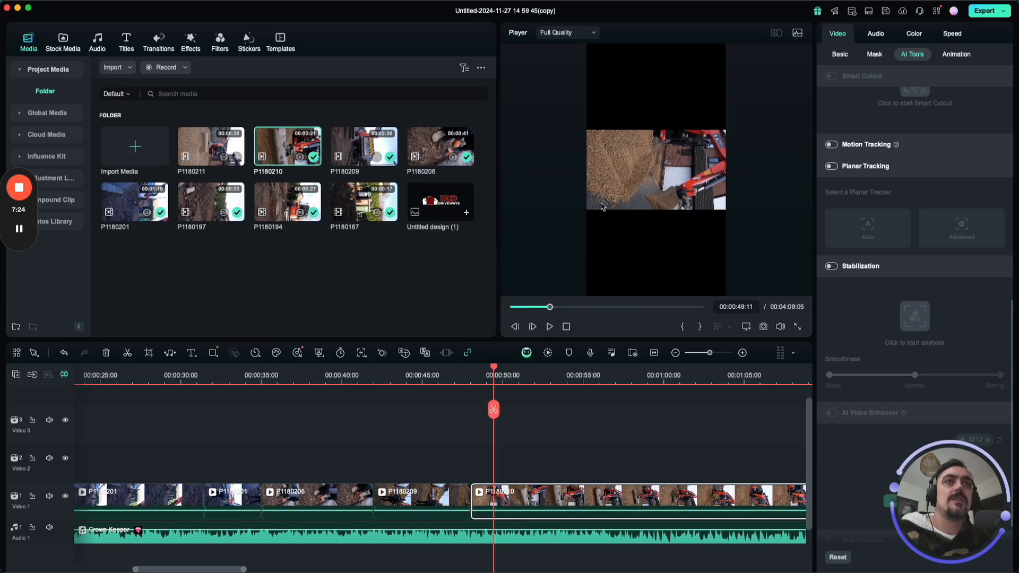
left_click(696, 192)
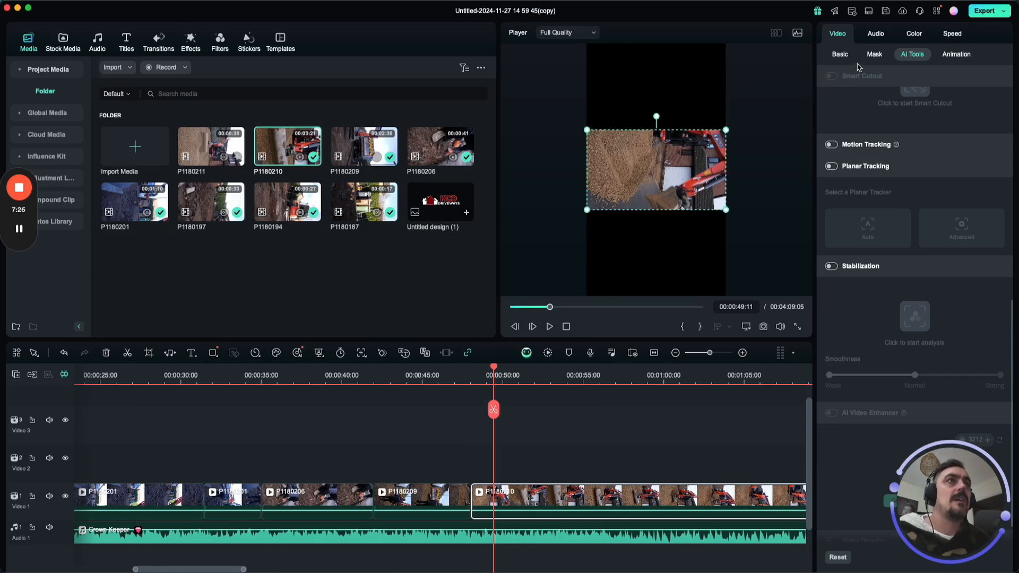
left_click(840, 54)
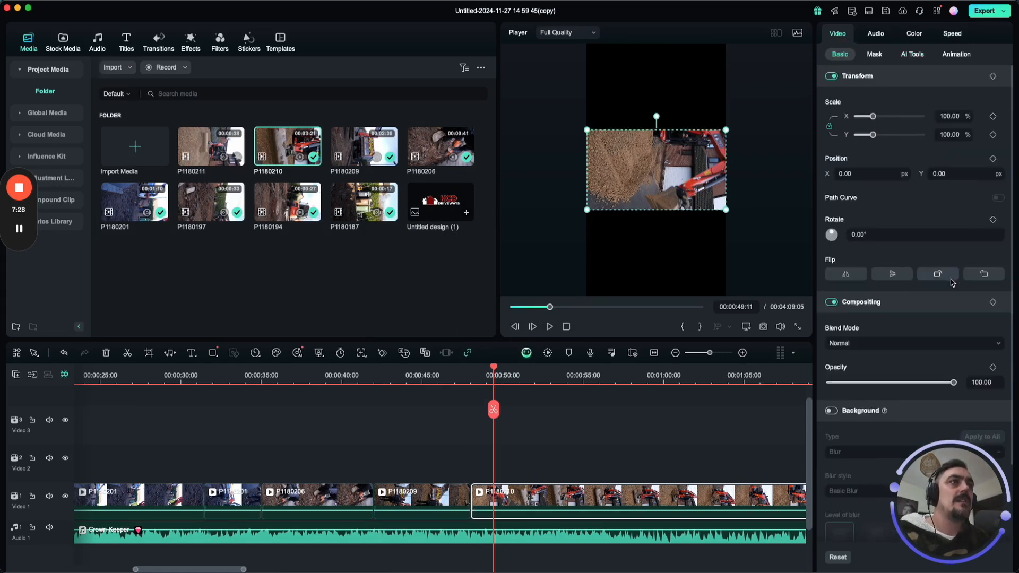
left_click(938, 275)
mouse_move(873, 116)
left_mouse_down()
mouse_move(897, 117)
mouse_move(876, 118)
mouse_move(888, 116)
left_mouse_up()
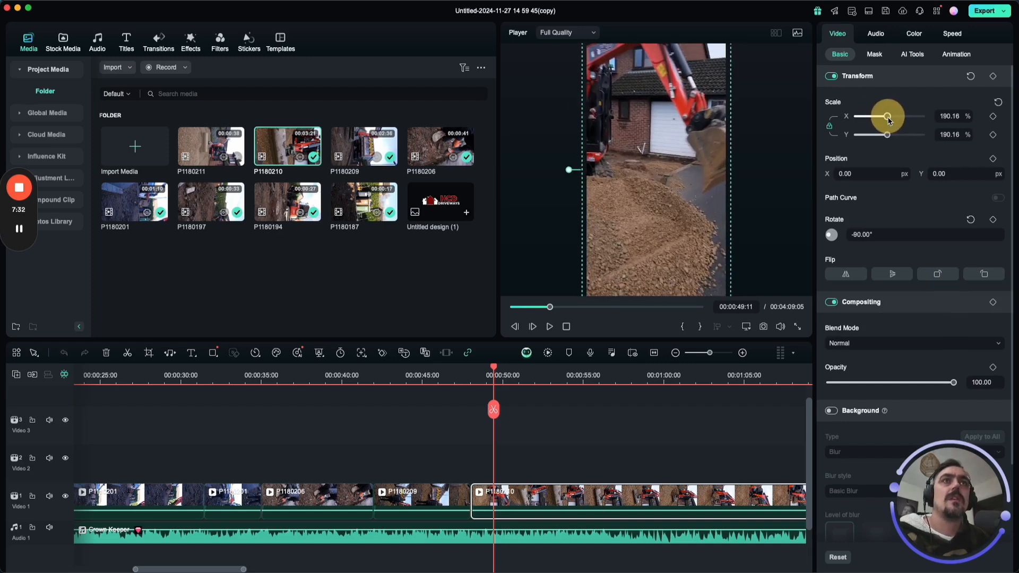
Play P1180210 from its start, split it at 00:00:56:13 and 00:01:11:22, and delete the section between the cuts.
left_click(470, 377)
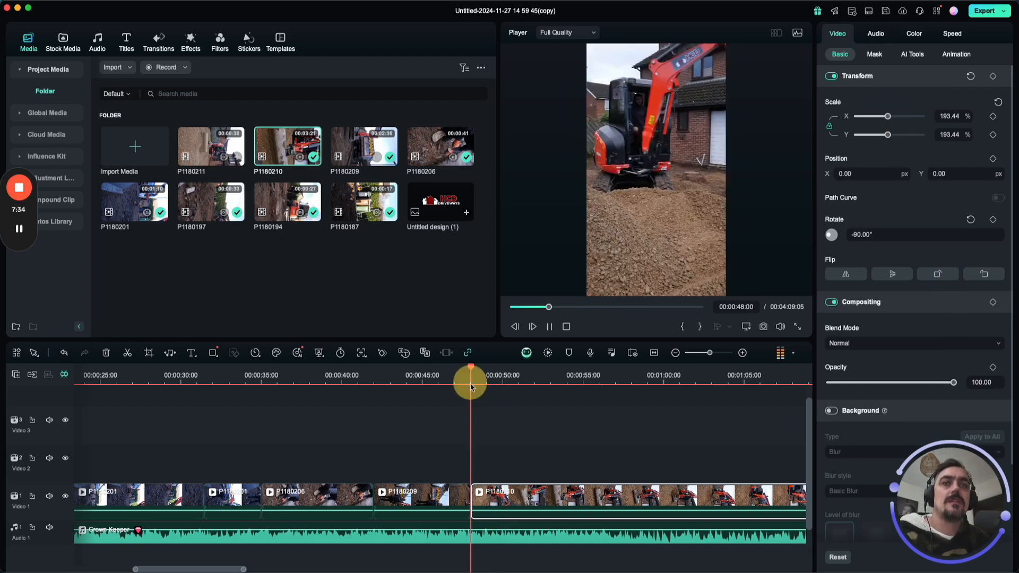
key("space")
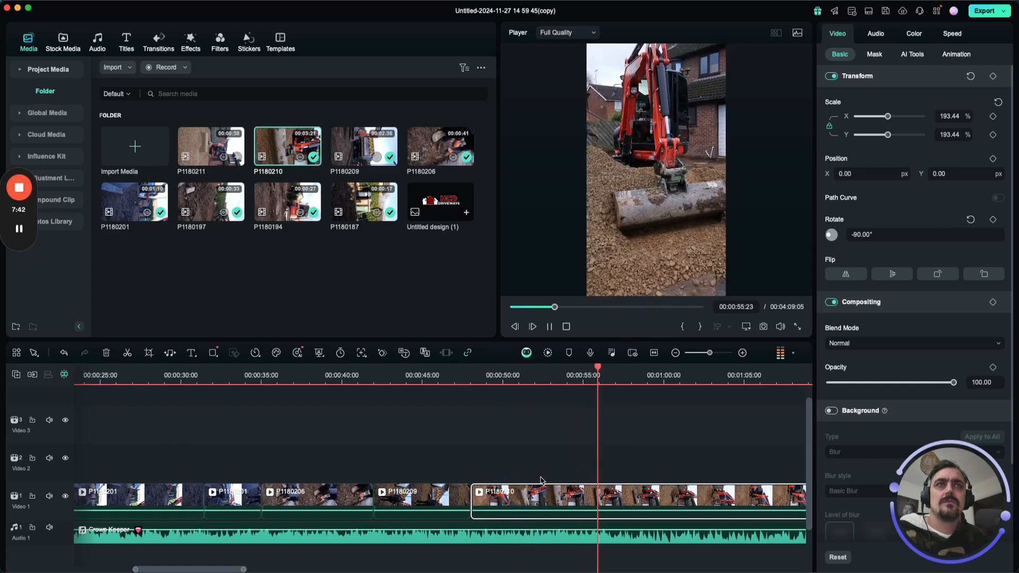
key("space")
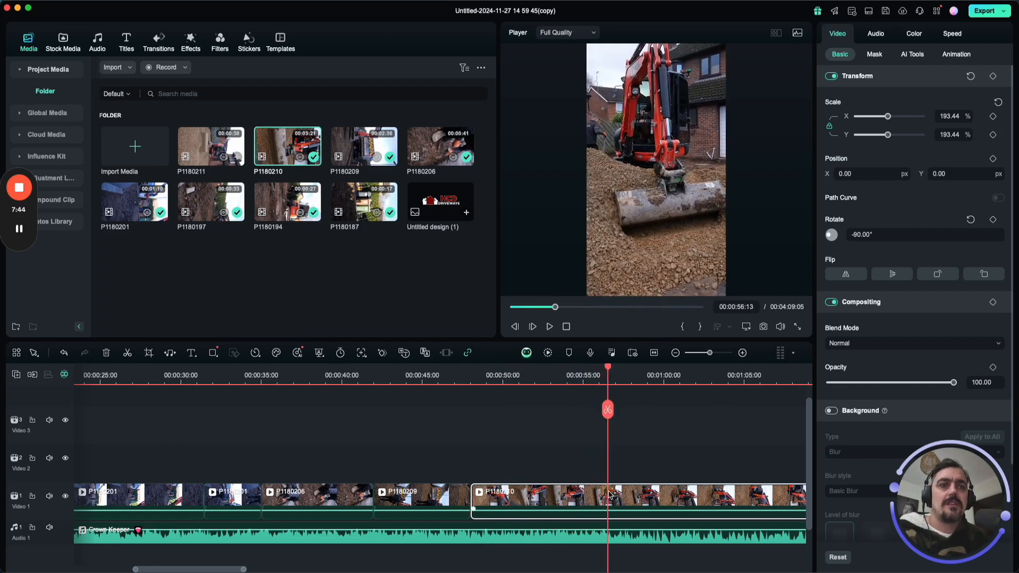
left_click(607, 409)
left_click_drag(614, 369, 533, 412)
left_click(534, 412)
left_click(483, 503)
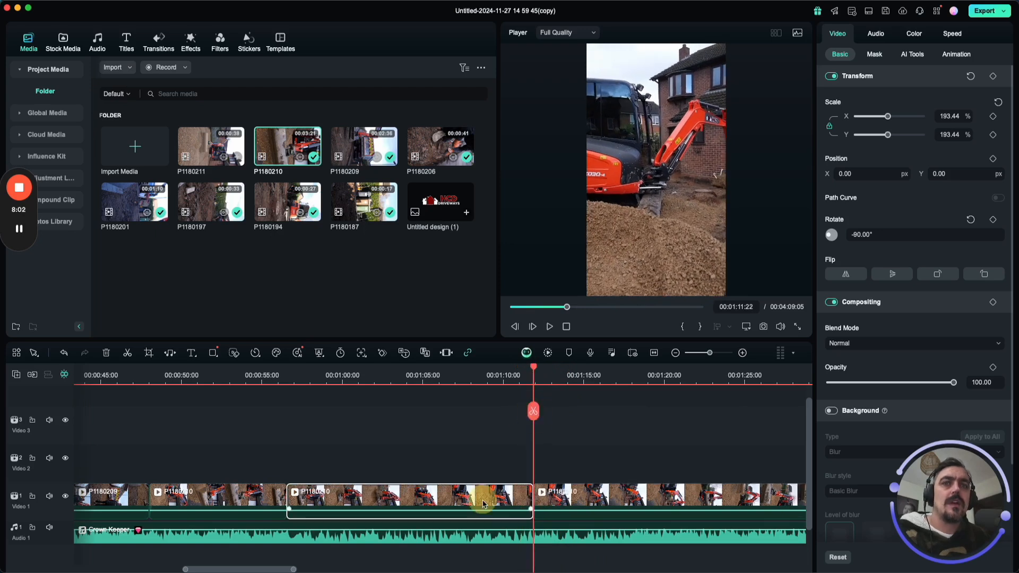
key("Delete")
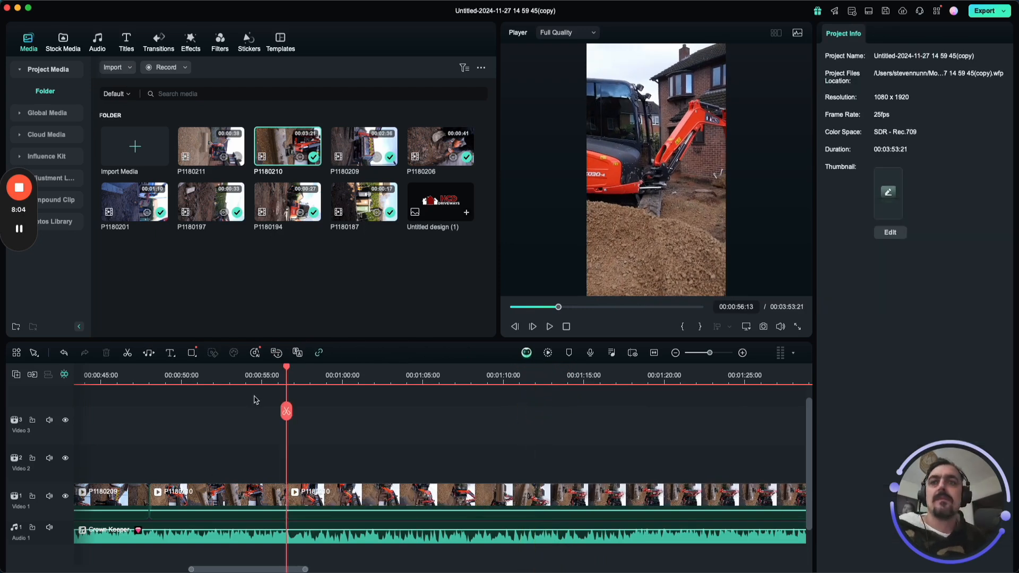
Play across the join between the two P1180210 pieces, split the second piece at 00:01:01:11 and delete the part after the cut.
left_click(267, 378)
key("space")
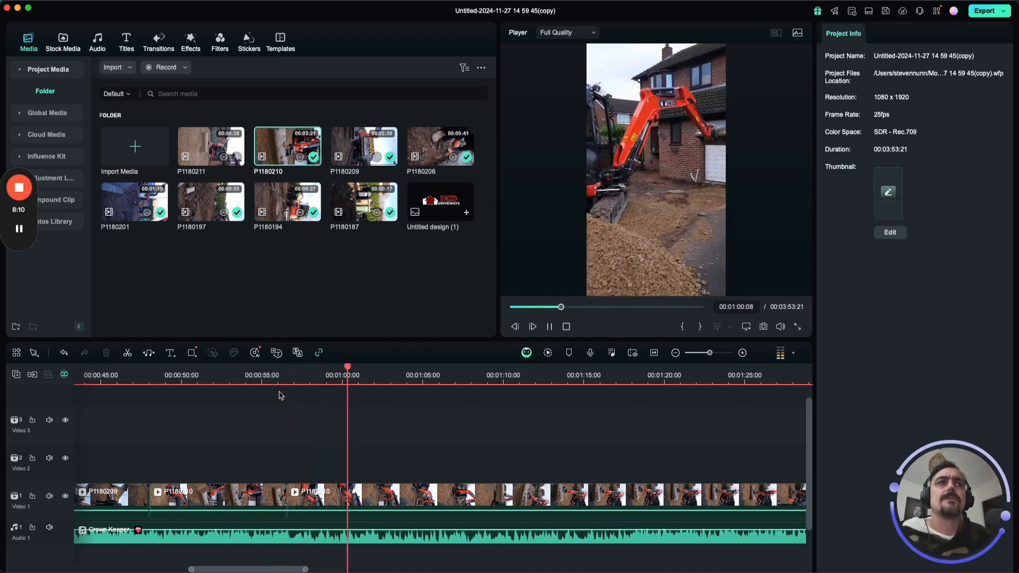
key("space")
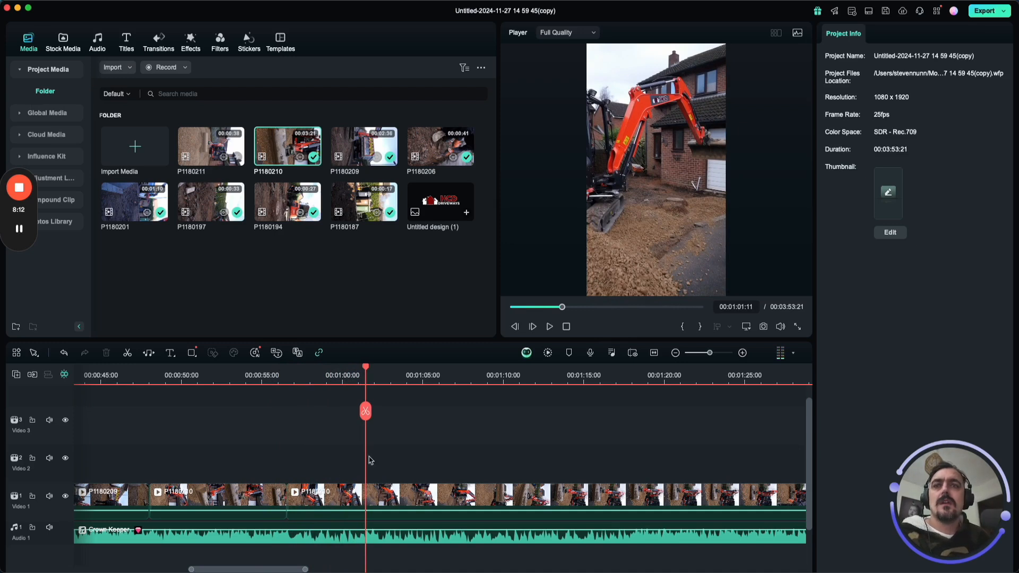
left_click(368, 491)
left_click(365, 411)
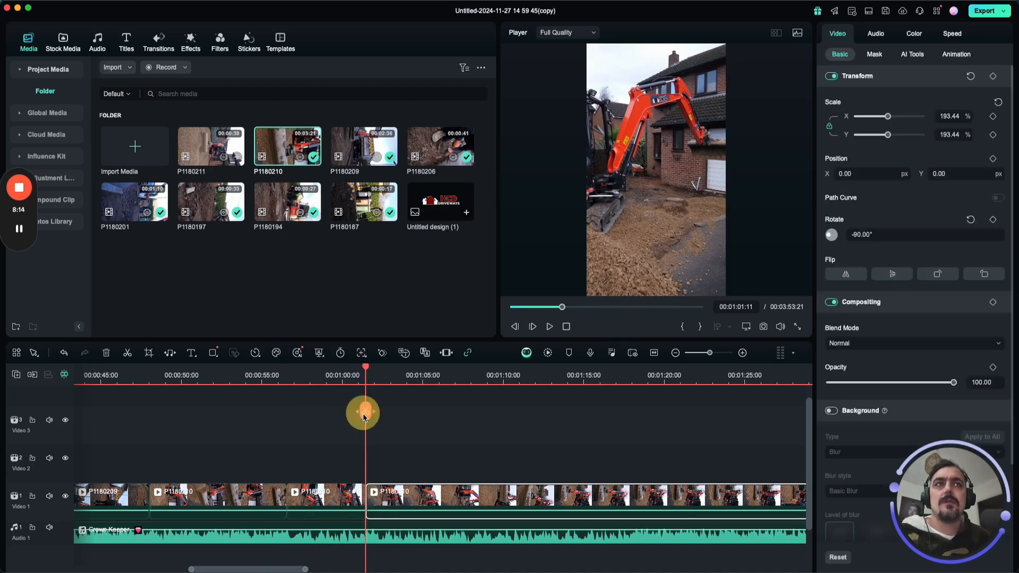
key("Delete")
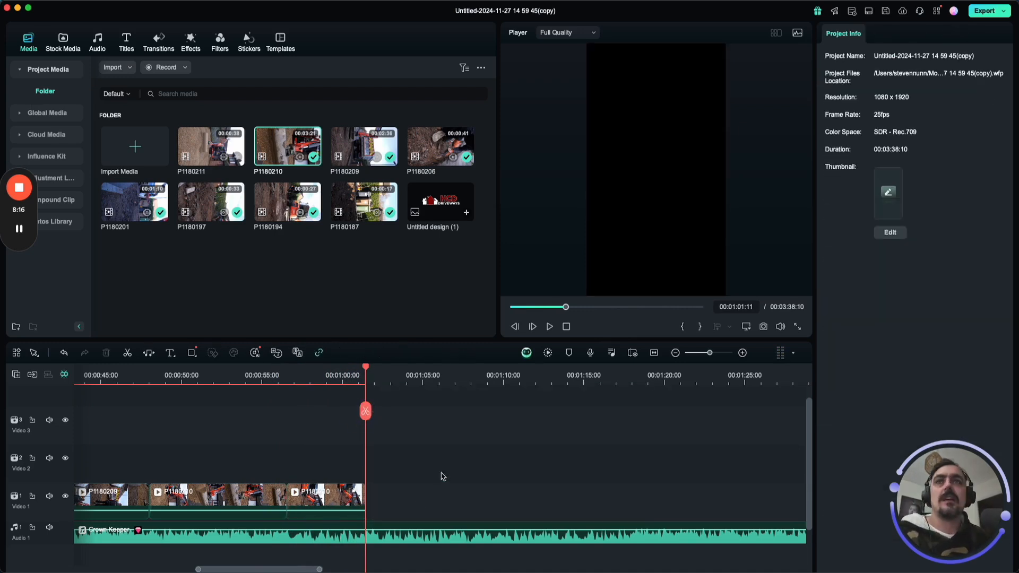
Preview P1180211 and append it after P1180210 with the 1080 x 1920 25fps project settings kept, rotated to -90° and scaled to 193.44%.
left_click(206, 142)
key("space")
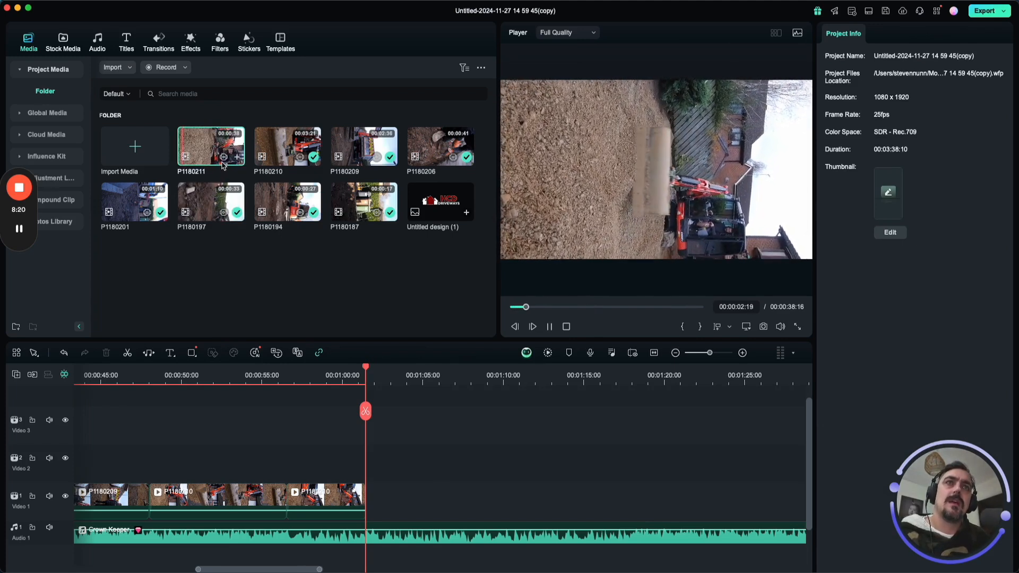
left_click(200, 147)
left_click_drag(200, 147, 382, 503)
left_click(447, 302)
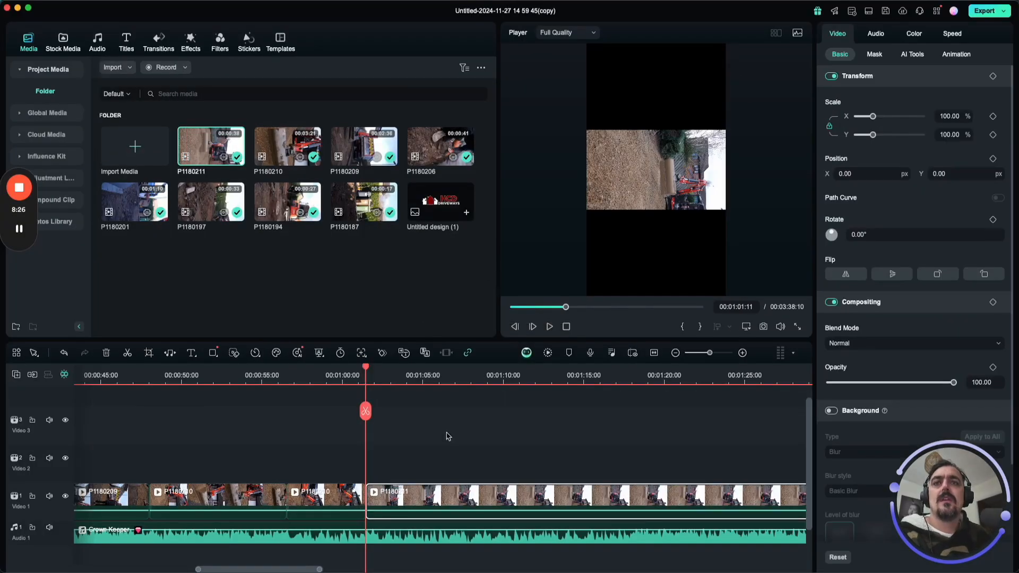
left_click(948, 276)
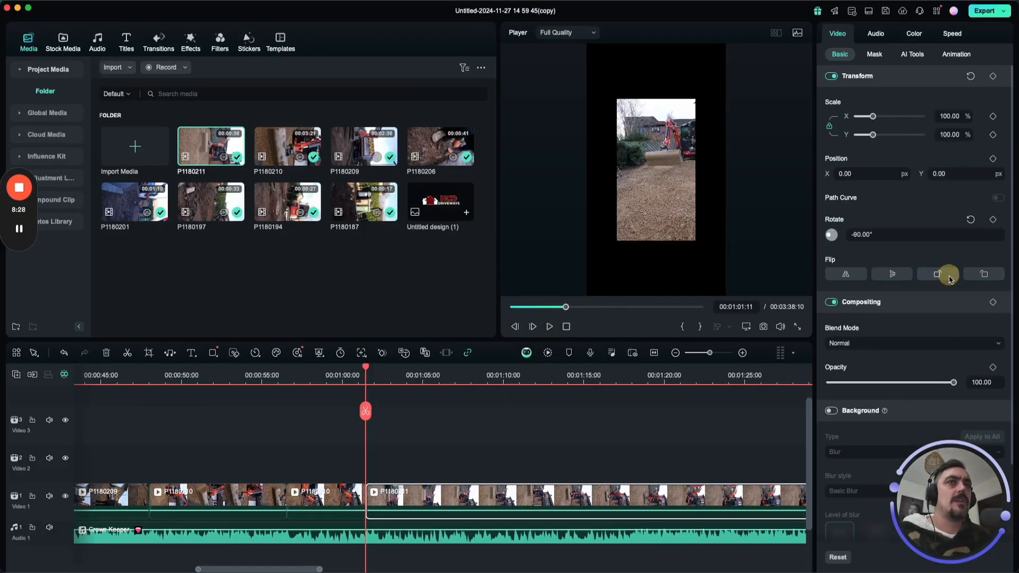
left_click_drag(869, 118, 888, 115)
Play P1180211 to find the cut point, split it at 00:01:07:00 and delete the part after the cut.
key("space")
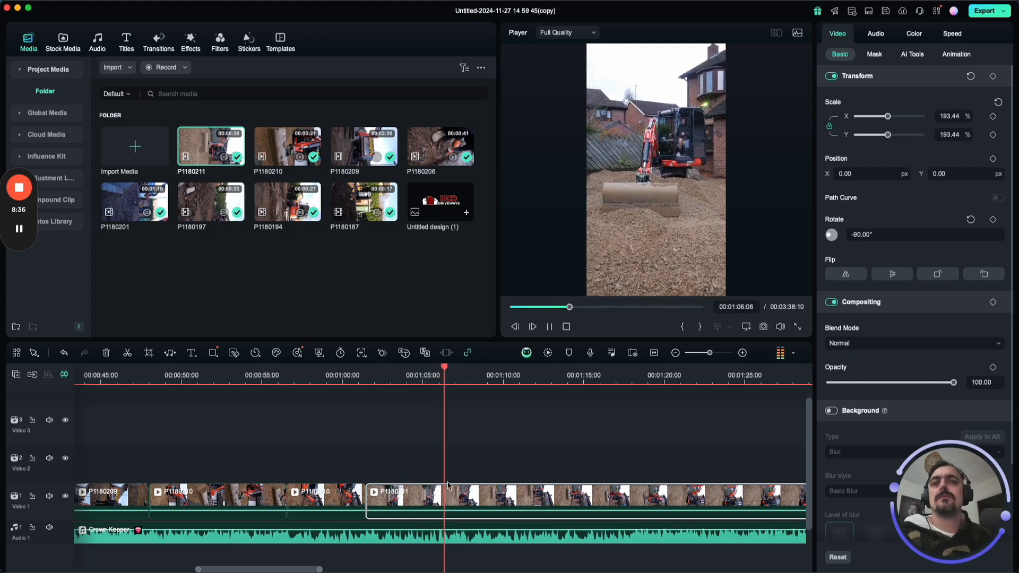
key("space")
left_click(455, 412)
left_click(470, 499)
key("Delete")
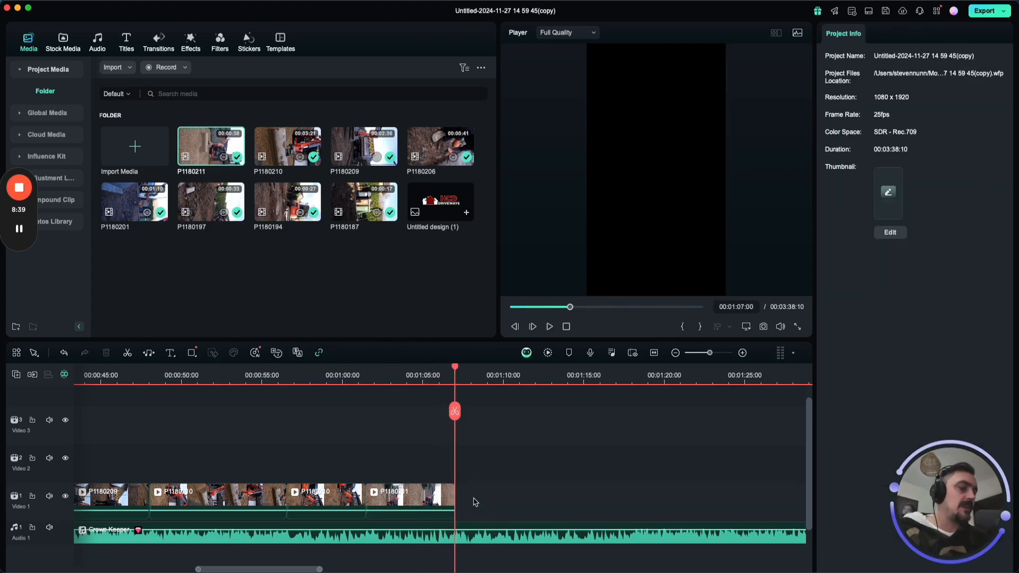
Split the Crown Keeper audio track at 00:01:07:00 and delete the remainder past the end of the video.
left_click(452, 536)
left_click(455, 412)
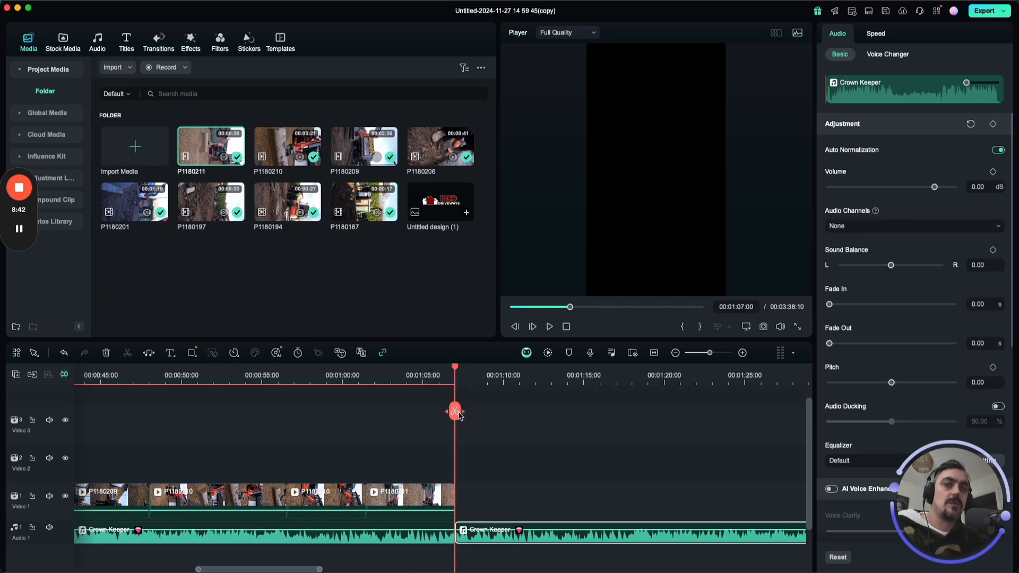
key("Delete")
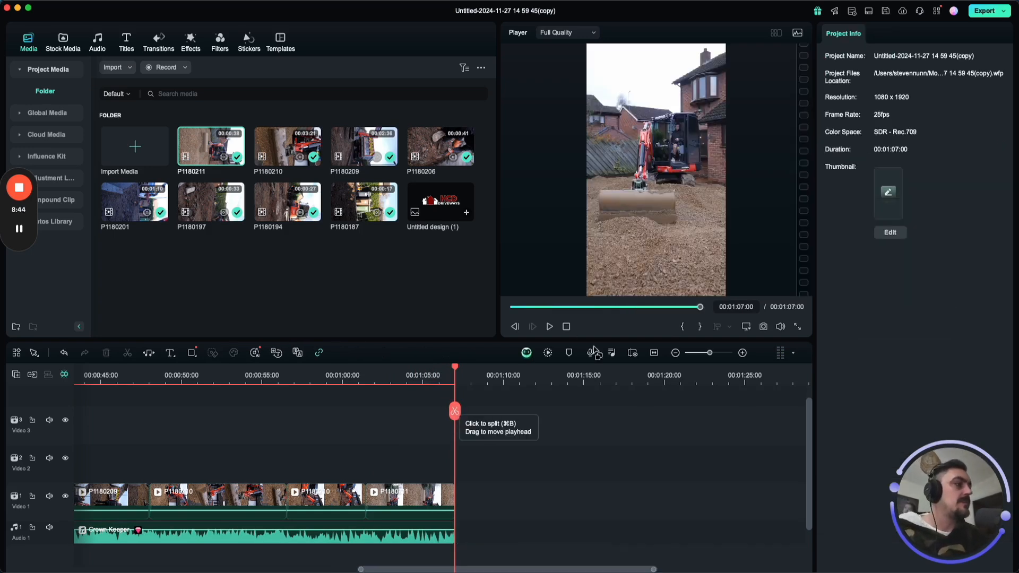
Play the opening clips from the start of the timeline, apply the Montage speed ramp to P1180194 and preview it.
left_click_drag(457, 373, 121, 433)
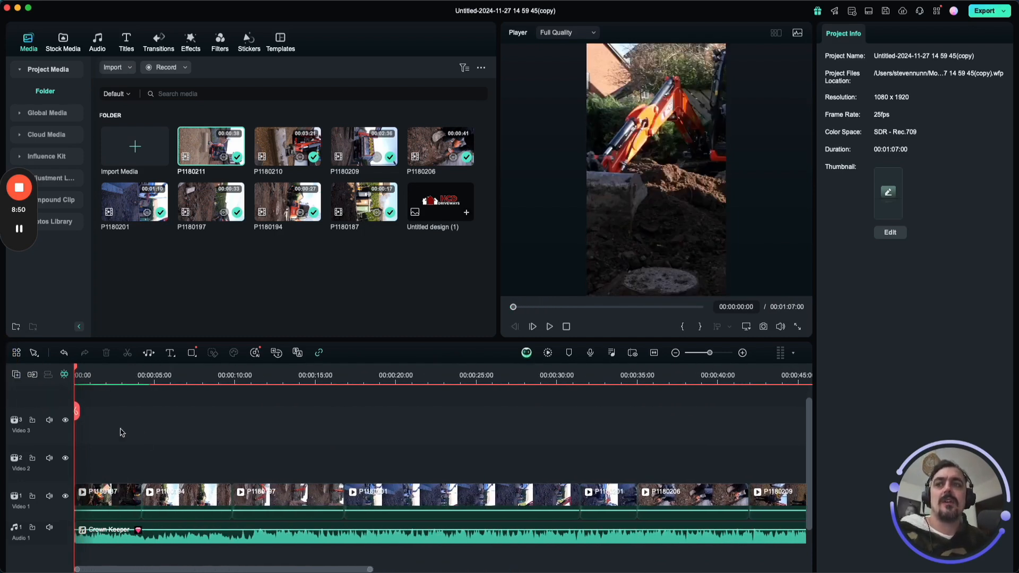
left_click(109, 496)
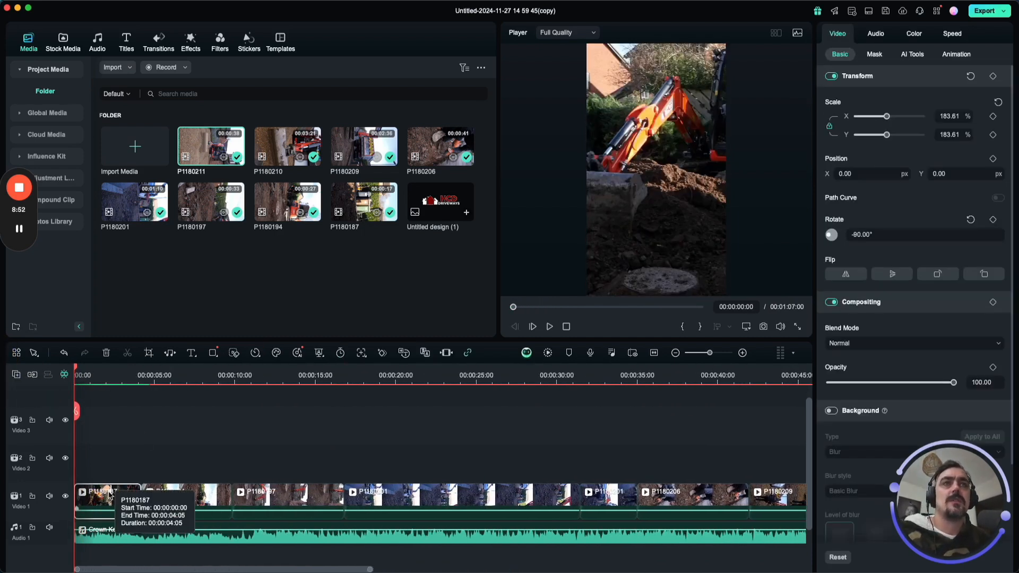
key("space")
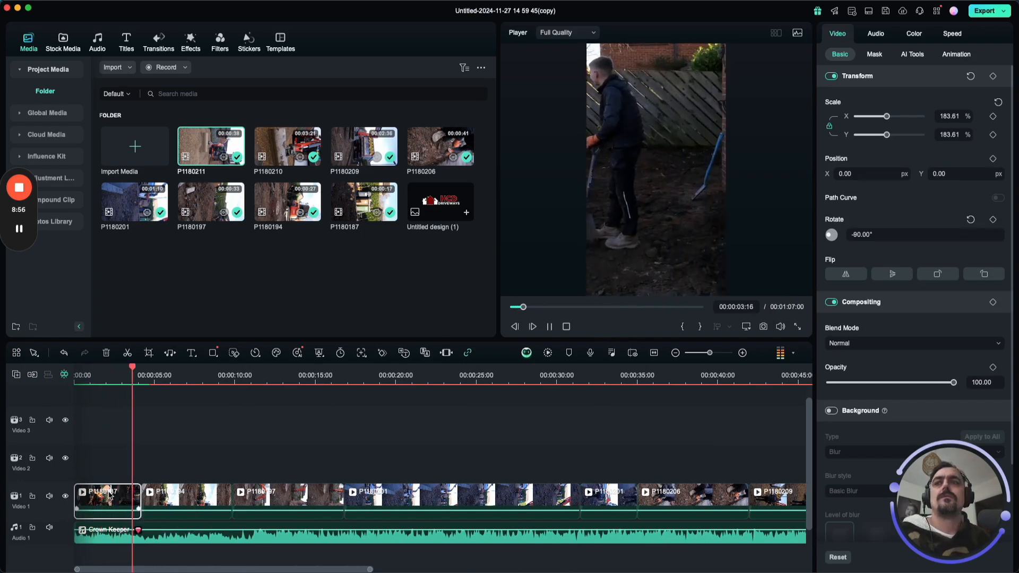
key("space")
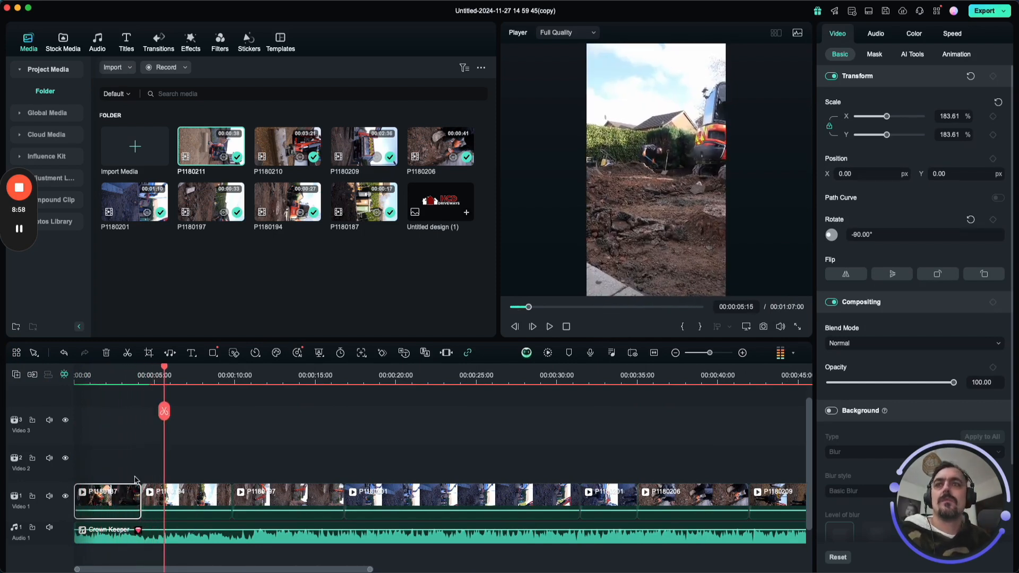
left_click(199, 499)
key("space")
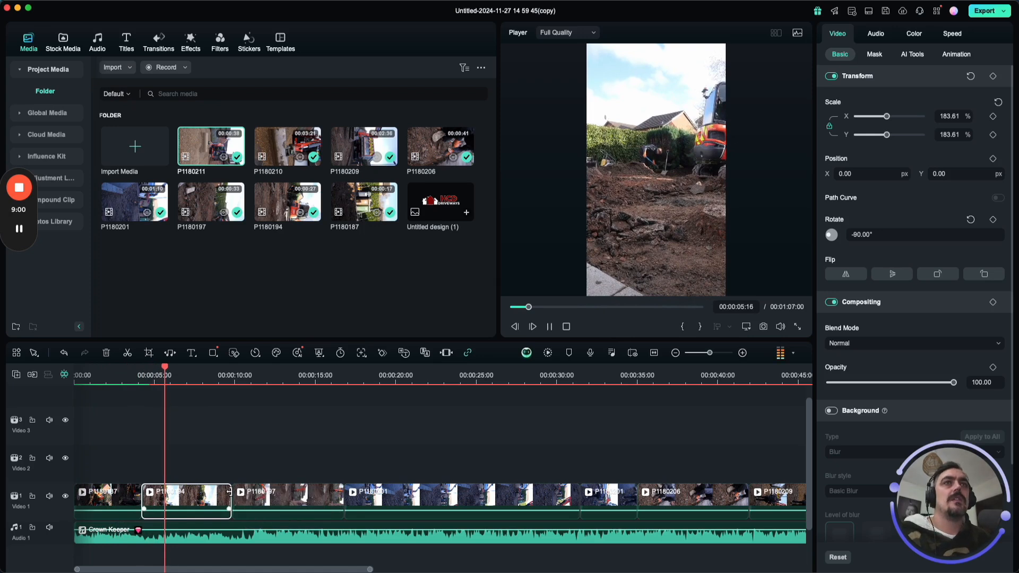
key("space")
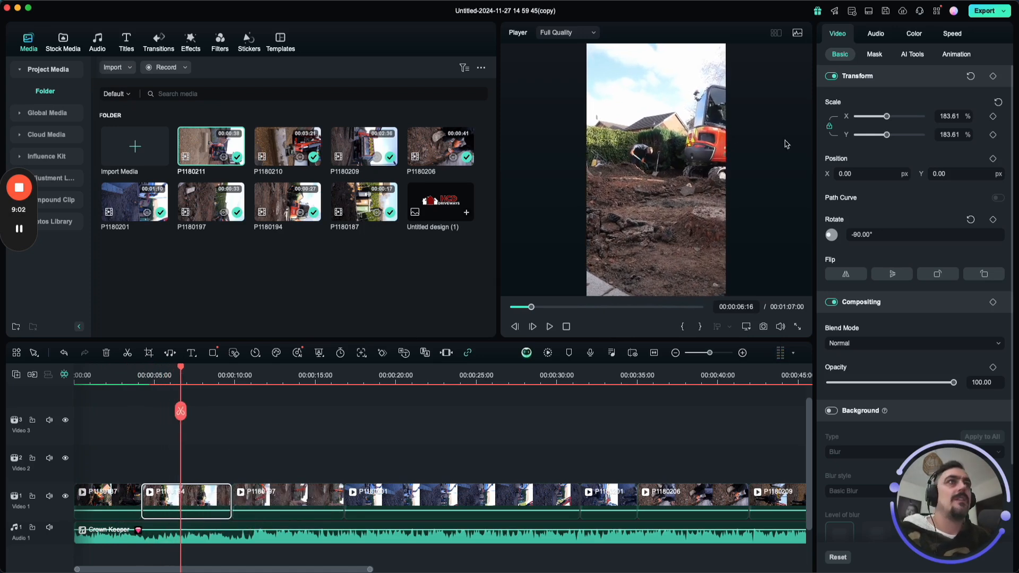
left_click(950, 35)
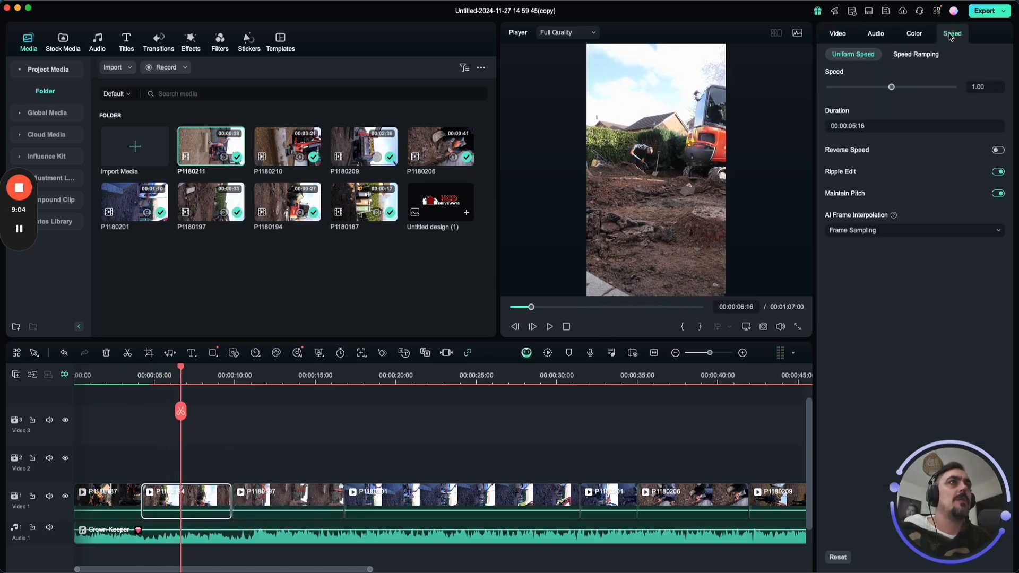
left_click(915, 55)
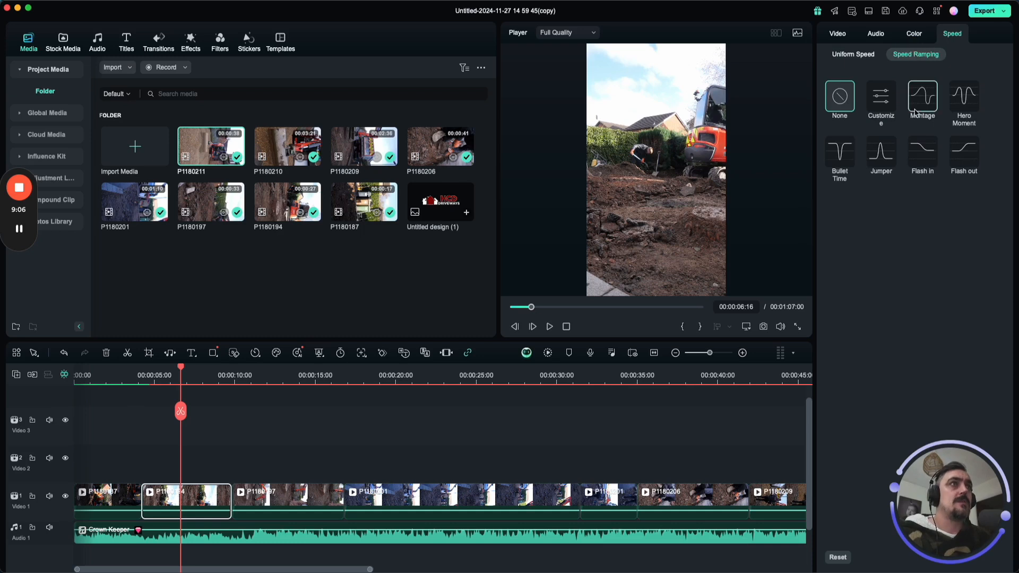
left_click(923, 93)
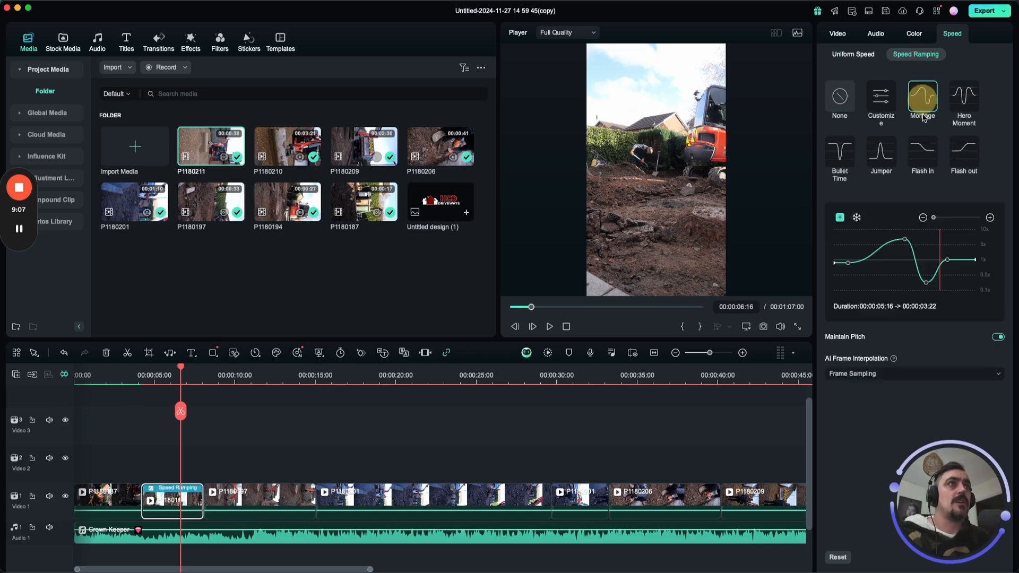
left_click(138, 378)
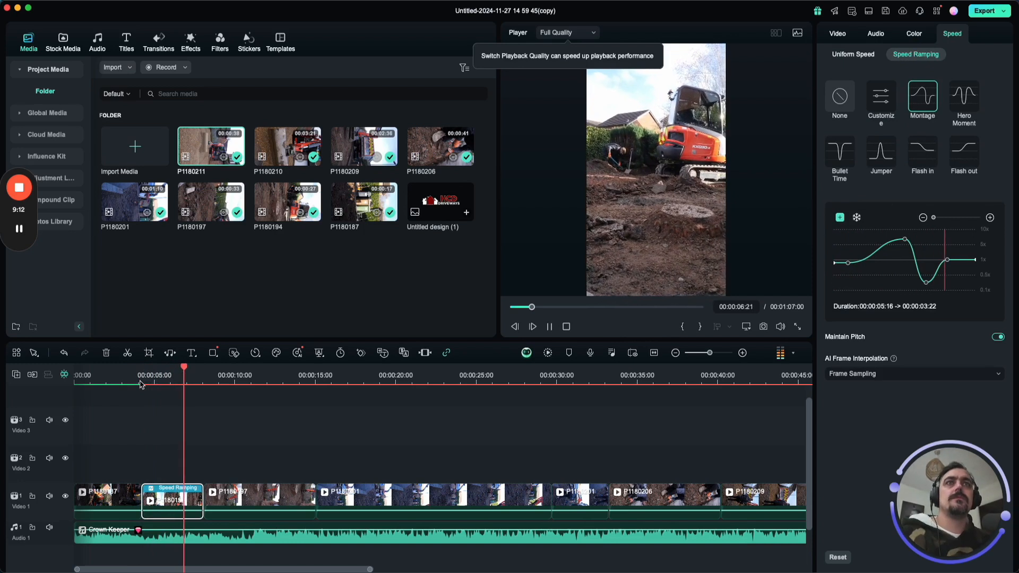
key("space")
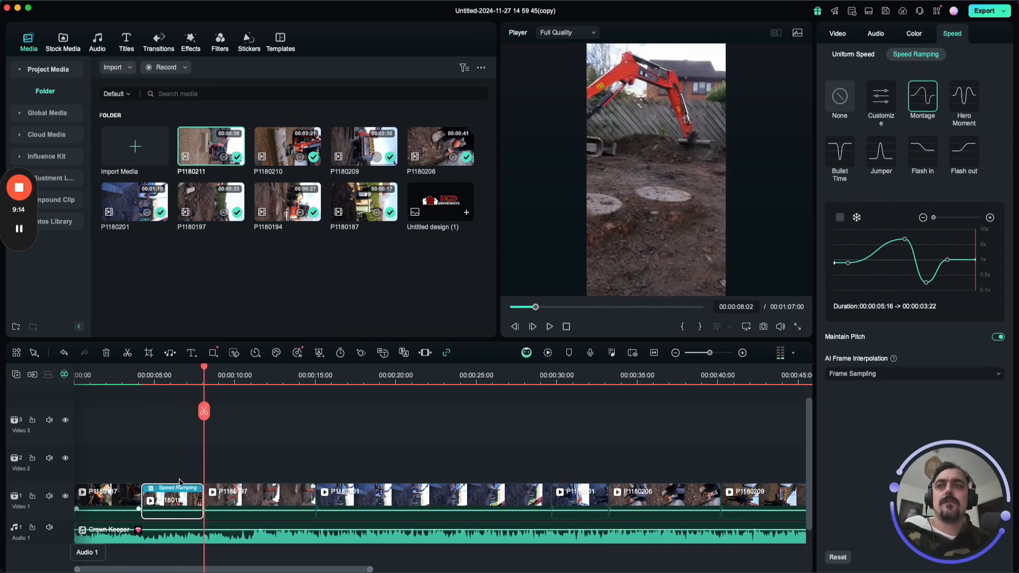
Play P1180197, apply the Flash in speed ramp to it and preview the transition from P1180194.
left_click(241, 498)
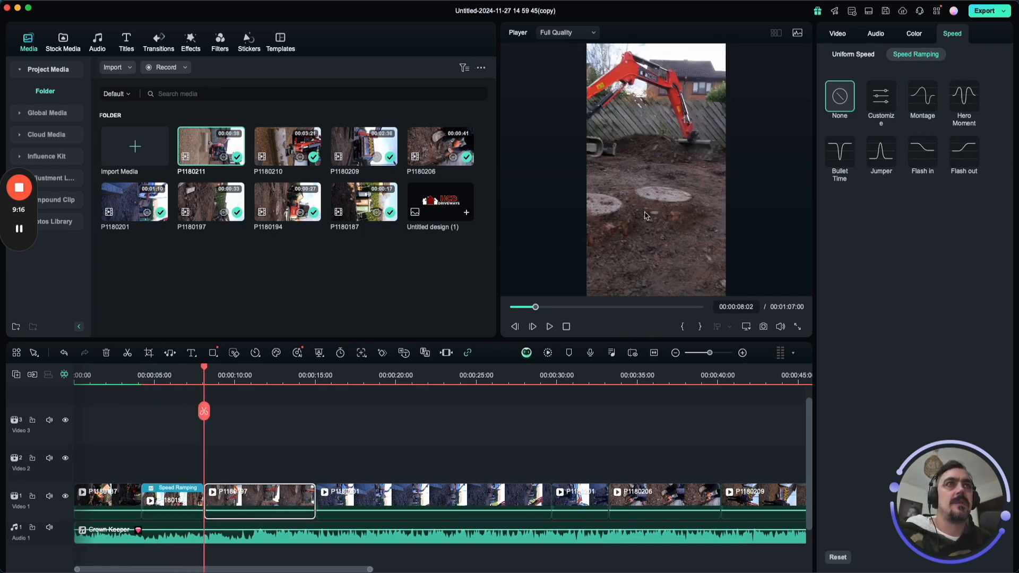
key("space")
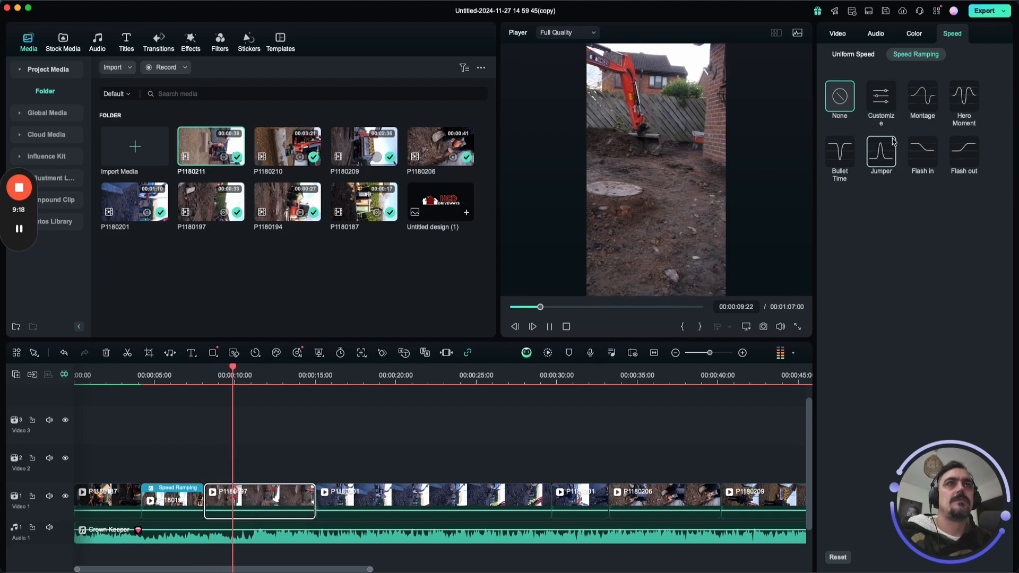
left_click(929, 158)
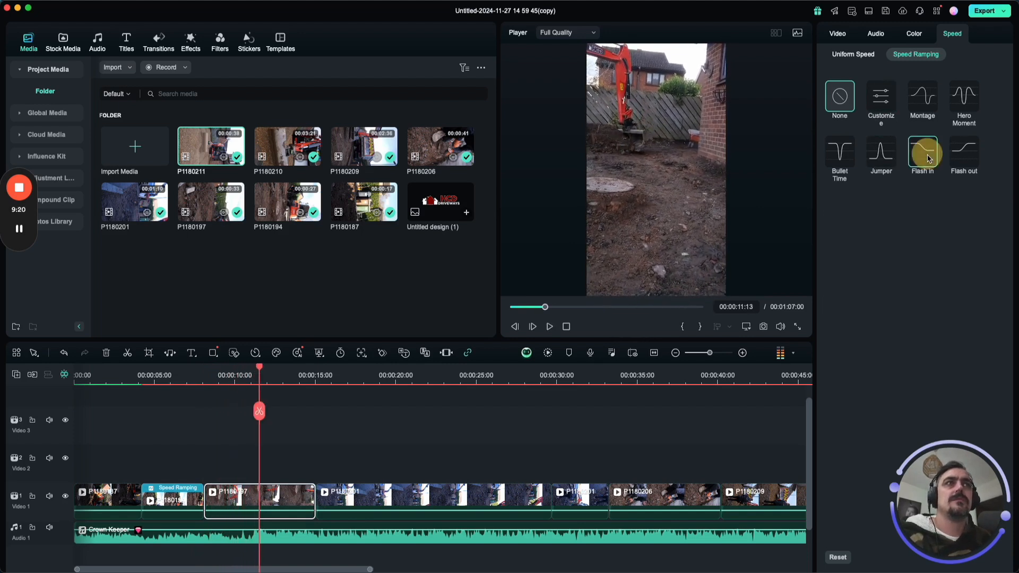
left_click(192, 382)
key("space")
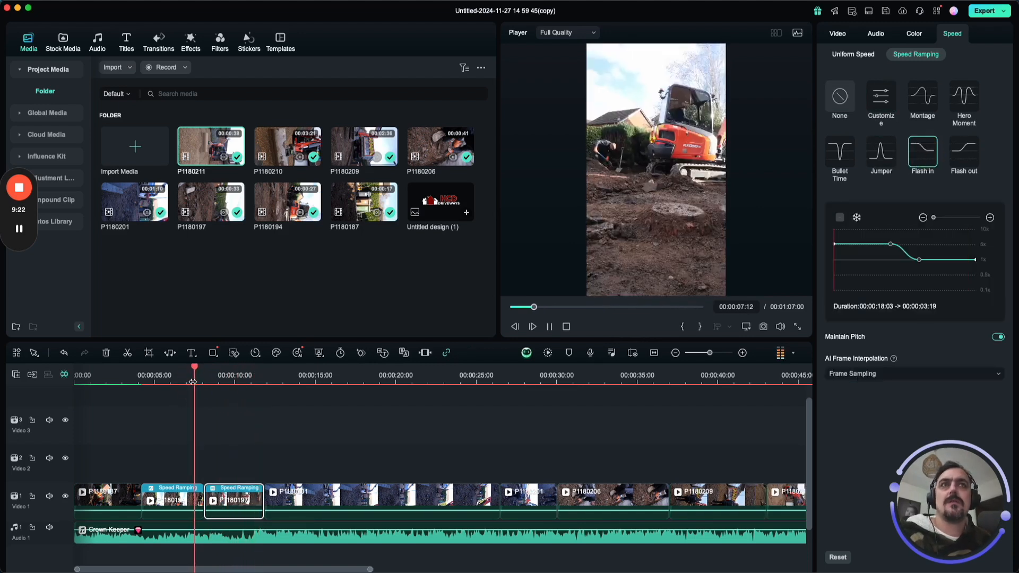
key("space")
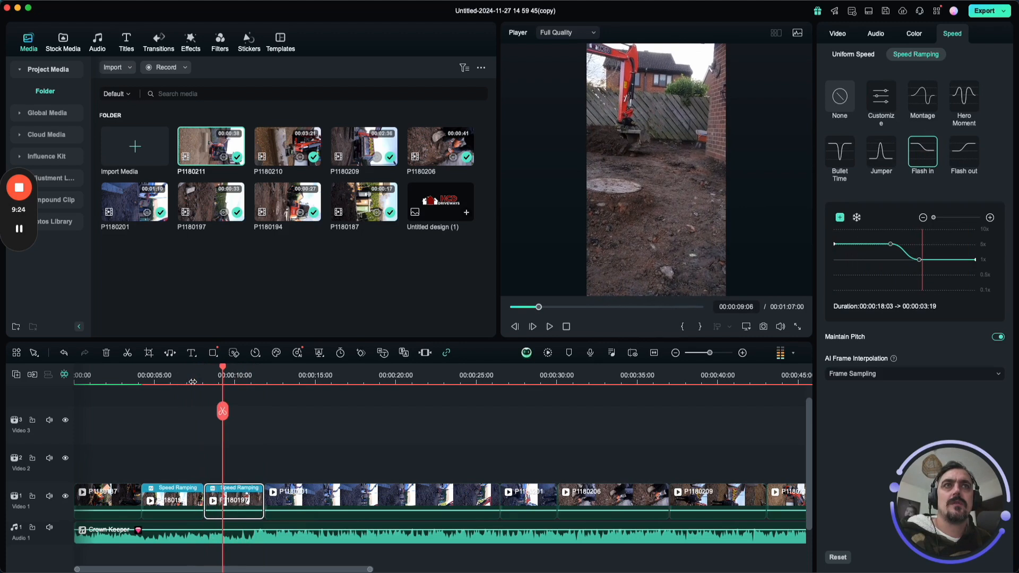
Set the speed ramp of P1180197 to Flash out and play across its join with P1180194.
left_click(958, 159)
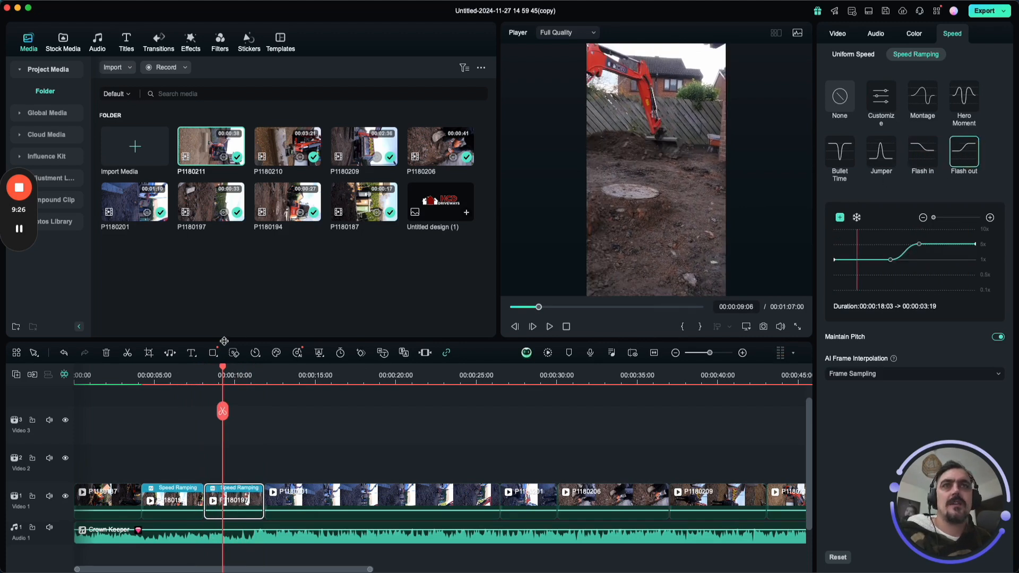
left_click(190, 380)
key("space")
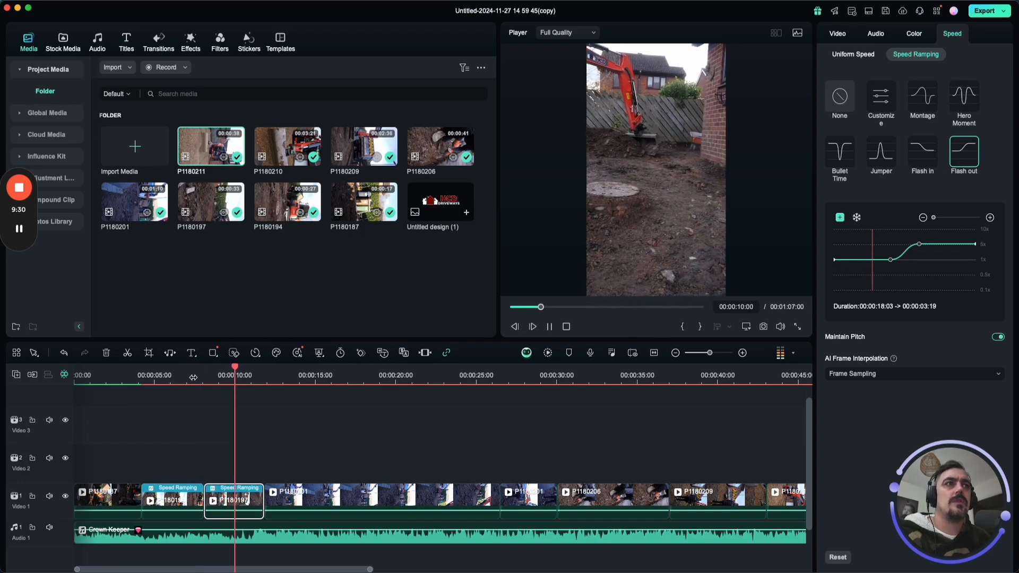
key("space")
left_click(231, 389)
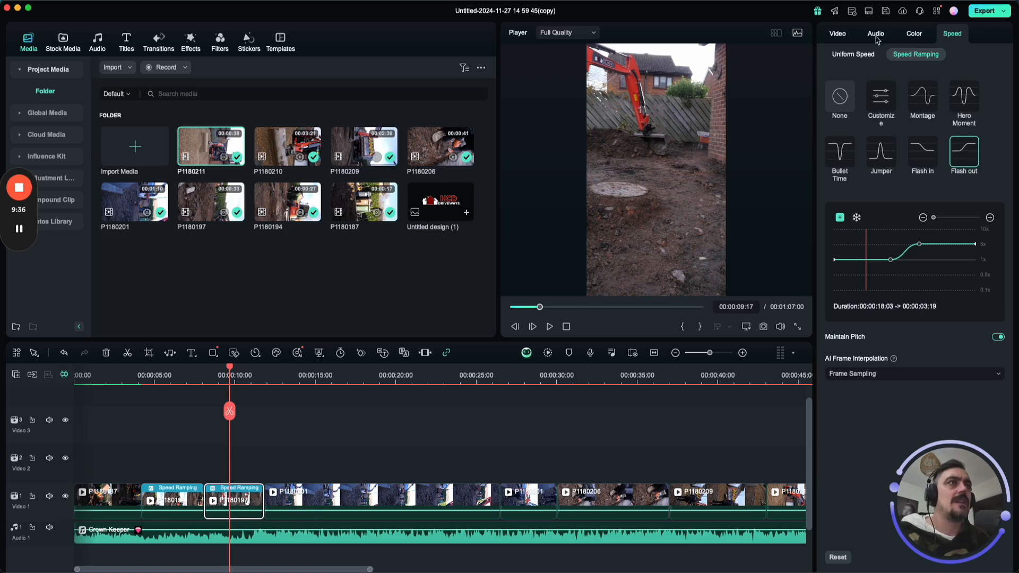
Turn on Stabilization for P1180197, run its analysis and play the stabilized clip through into P1180201.
left_click(838, 33)
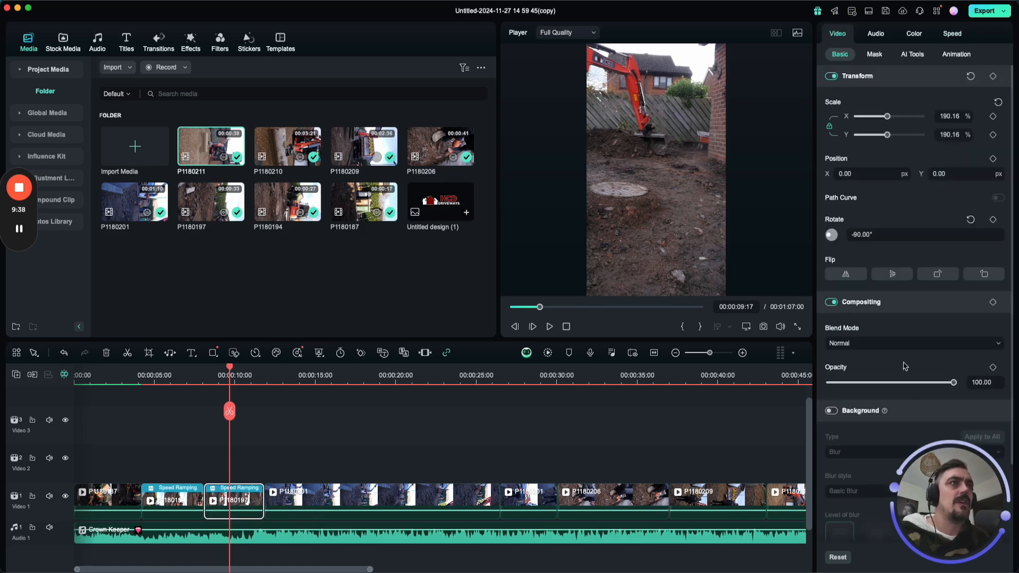
left_click(919, 60)
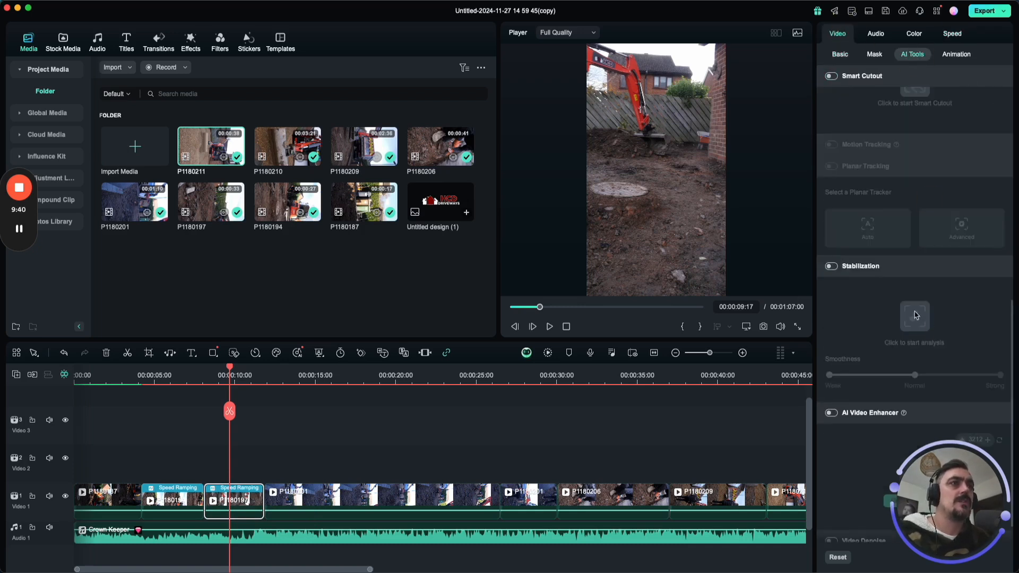
left_click(831, 266)
left_click(918, 321)
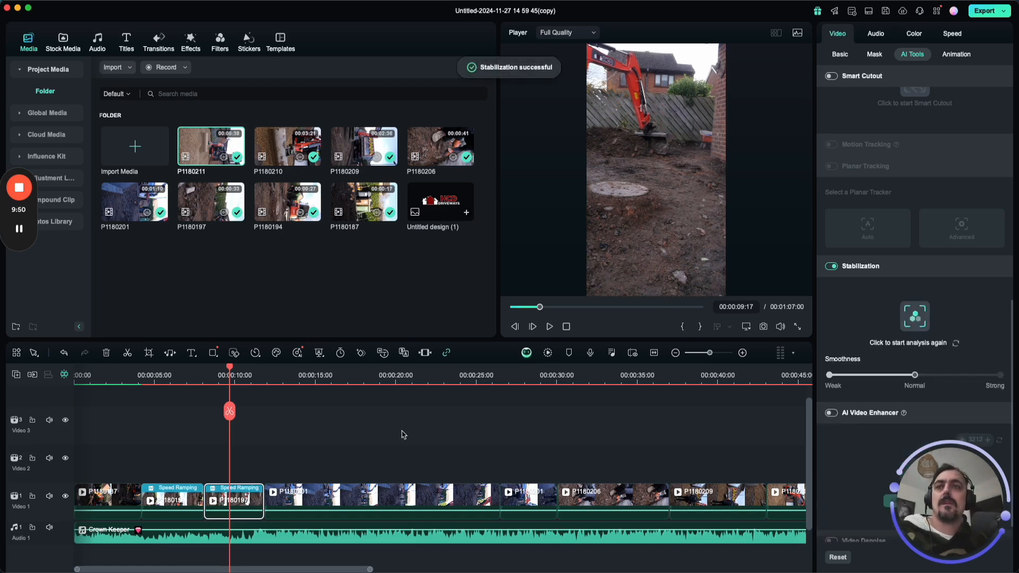
left_click(207, 377)
left_click(201, 380)
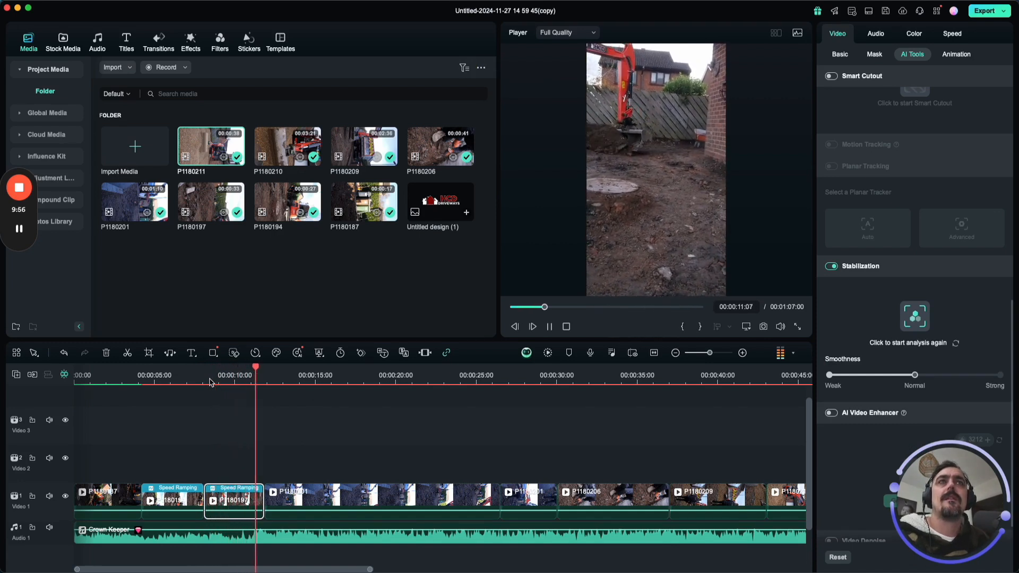
key("space")
key("space")
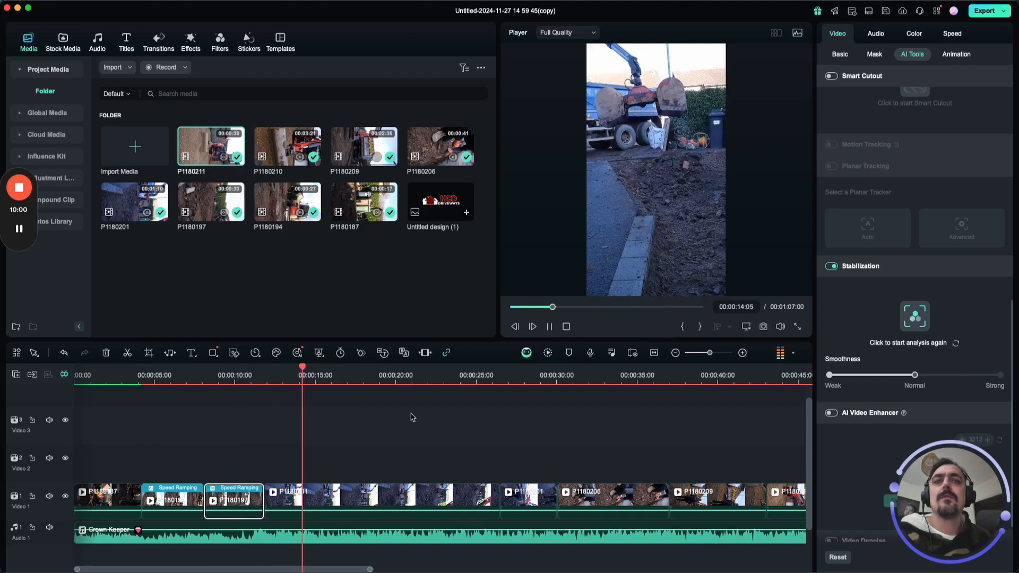
key("space")
Apply the Montage speed ramp to the first P1180201 piece and play the clip to check it.
left_click(357, 494)
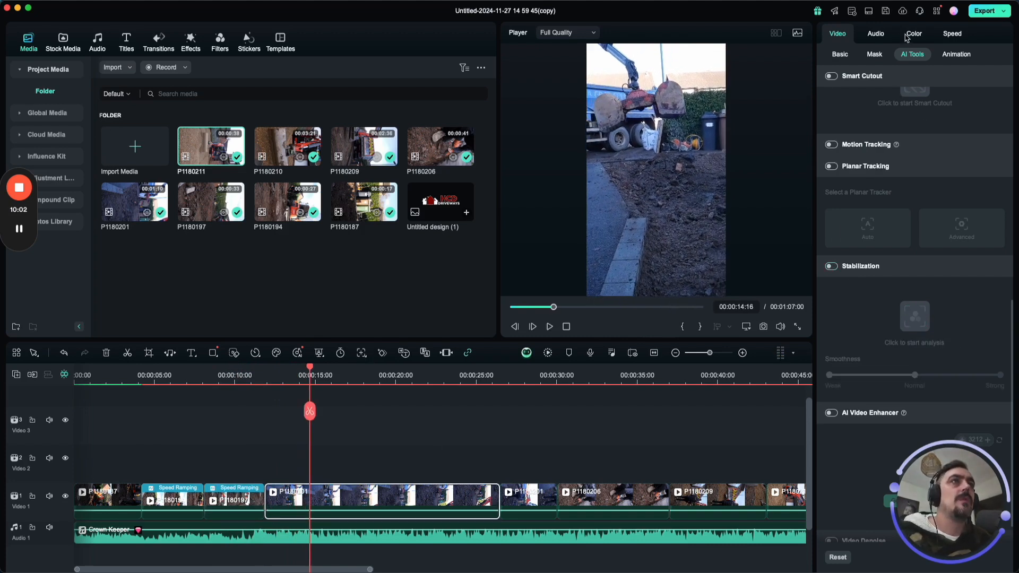
left_click(951, 34)
left_click(934, 54)
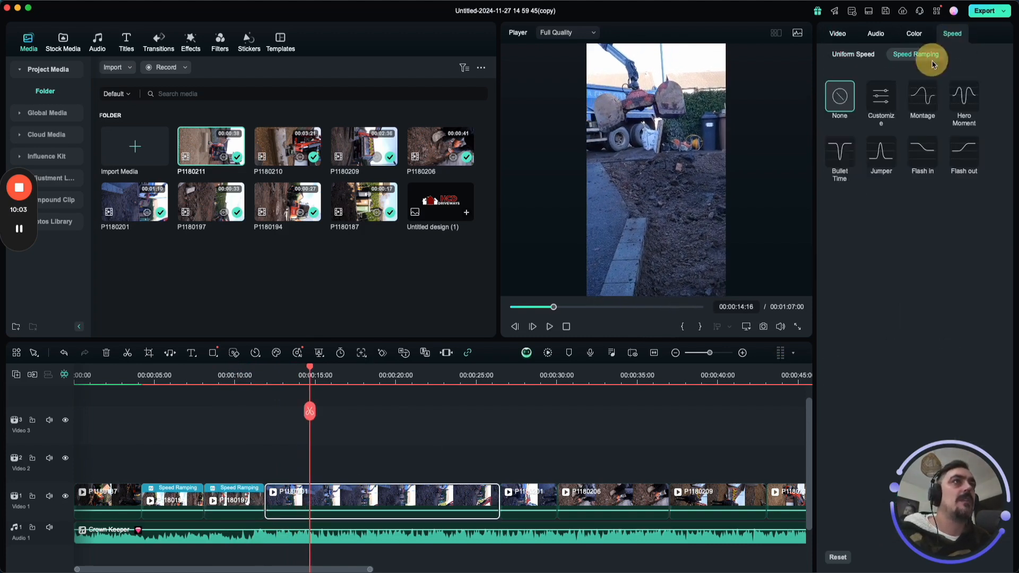
left_click(921, 96)
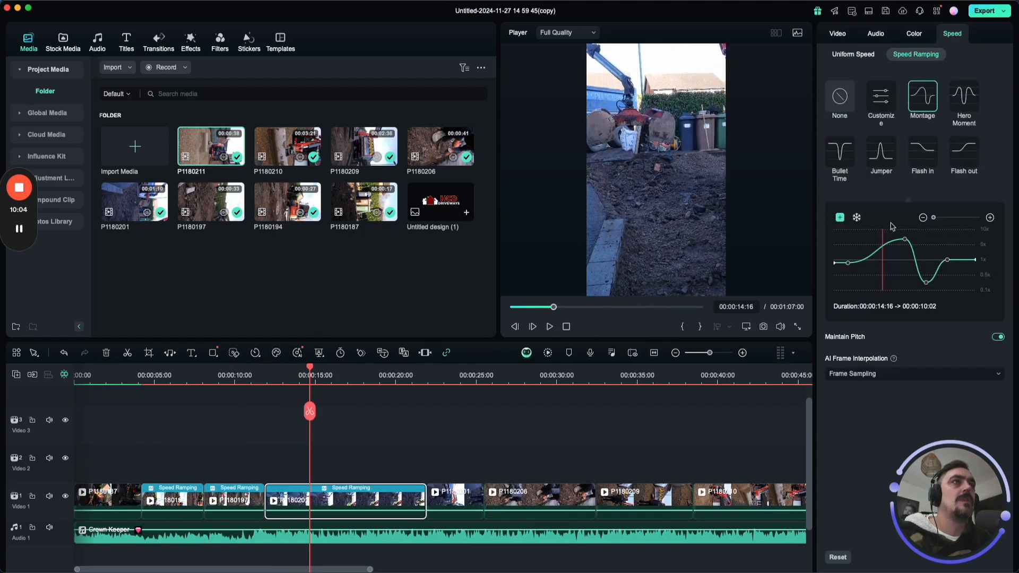
left_click(267, 382)
key("space")
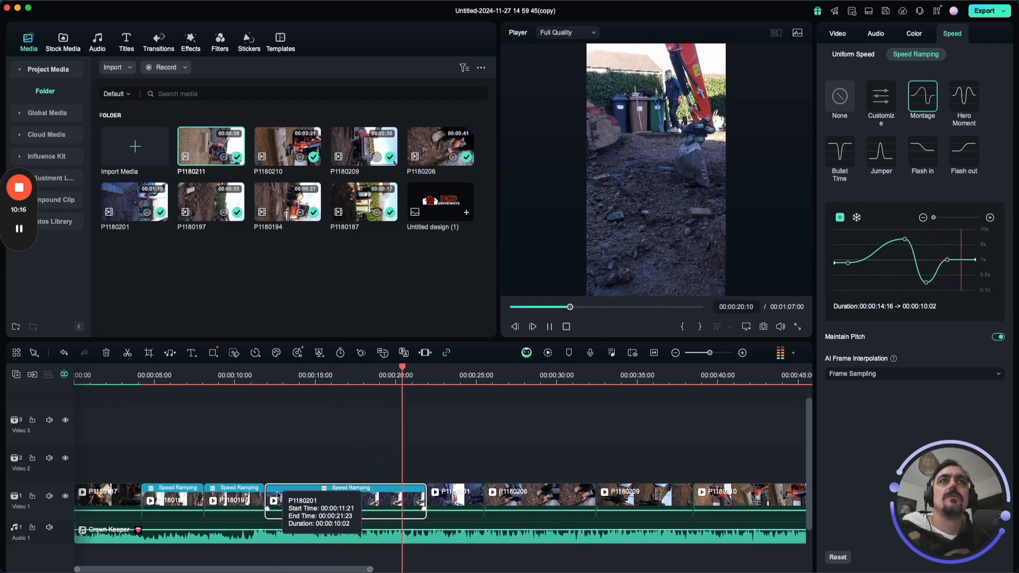
key("space")
Raise the end section of the first P1180201 piece's speed curve to about 5x and play through into P1180206.
left_click_drag(946, 259, 975, 245)
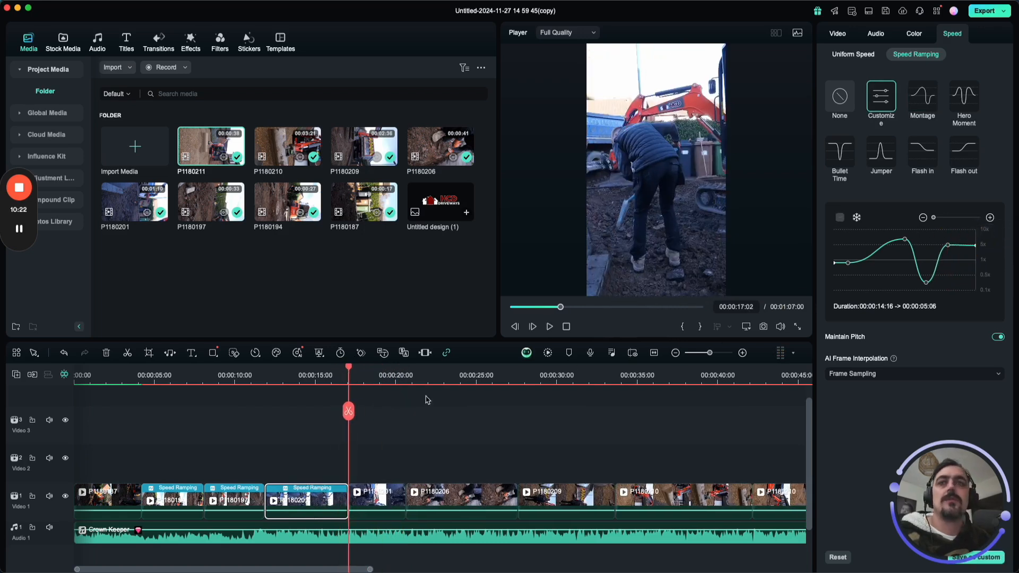
left_click(271, 376)
key("space")
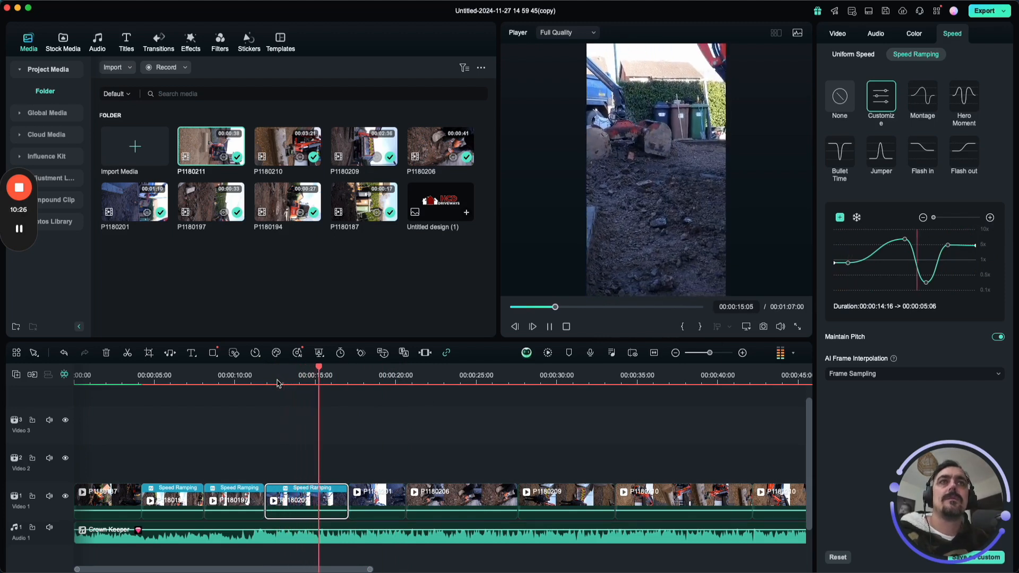
key("space")
key("space")
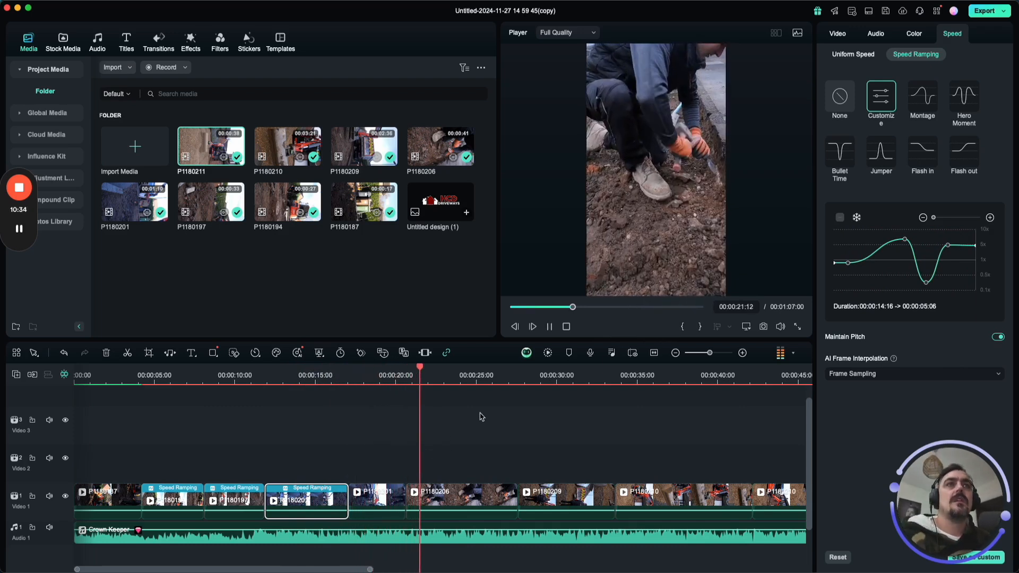
key("space")
Set P1180206 to a uniform speed of 5.62x, overriding its speed ramp, and play it through into P1180209.
left_click(436, 494)
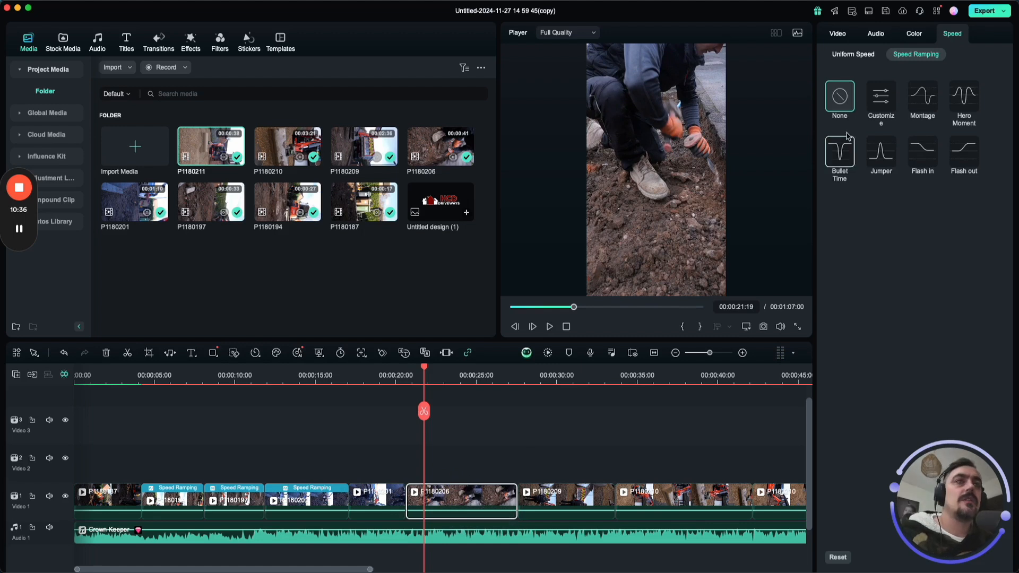
left_click(891, 102)
left_click(865, 57)
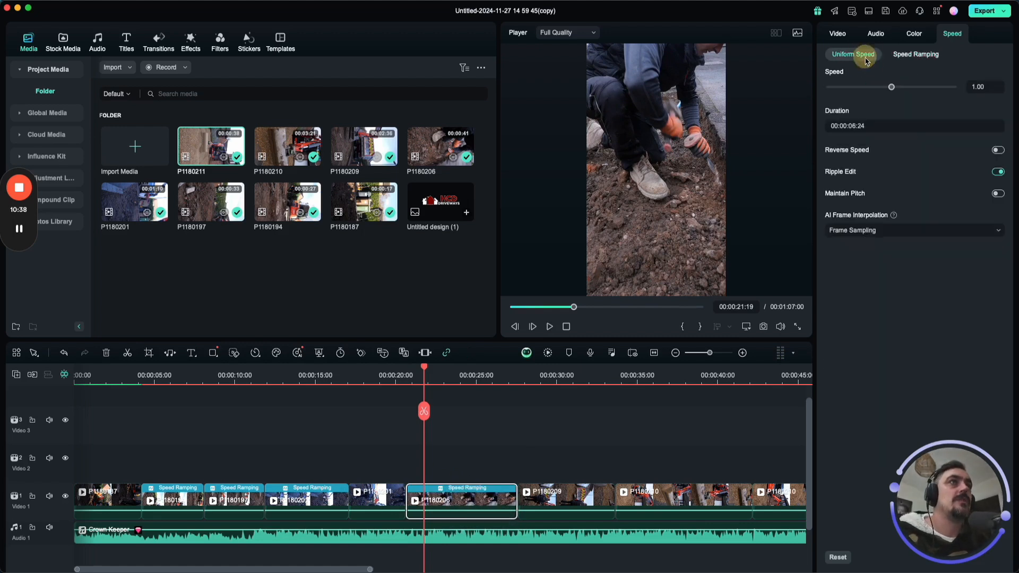
left_click_drag(891, 86, 893, 87)
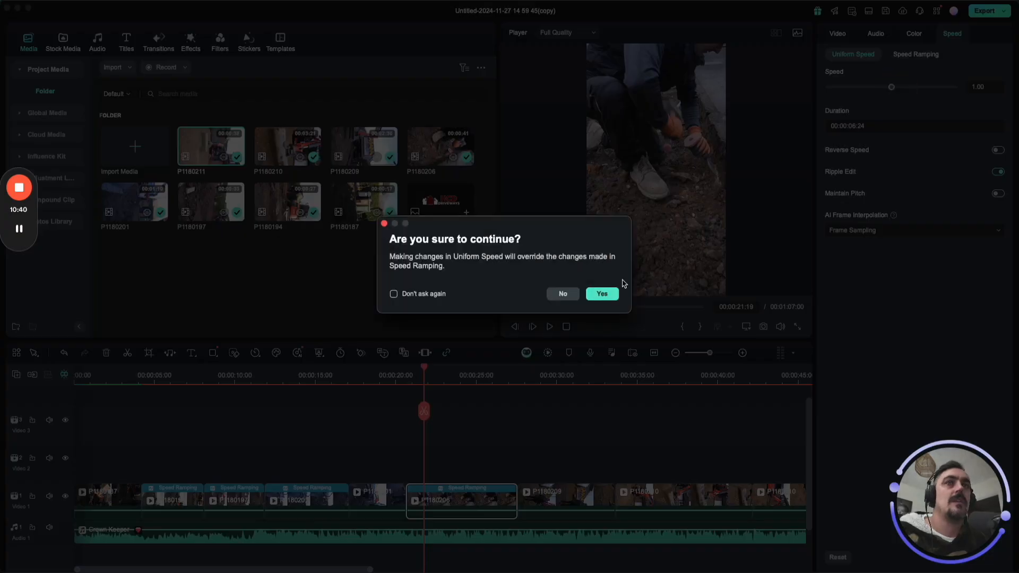
left_click(601, 293)
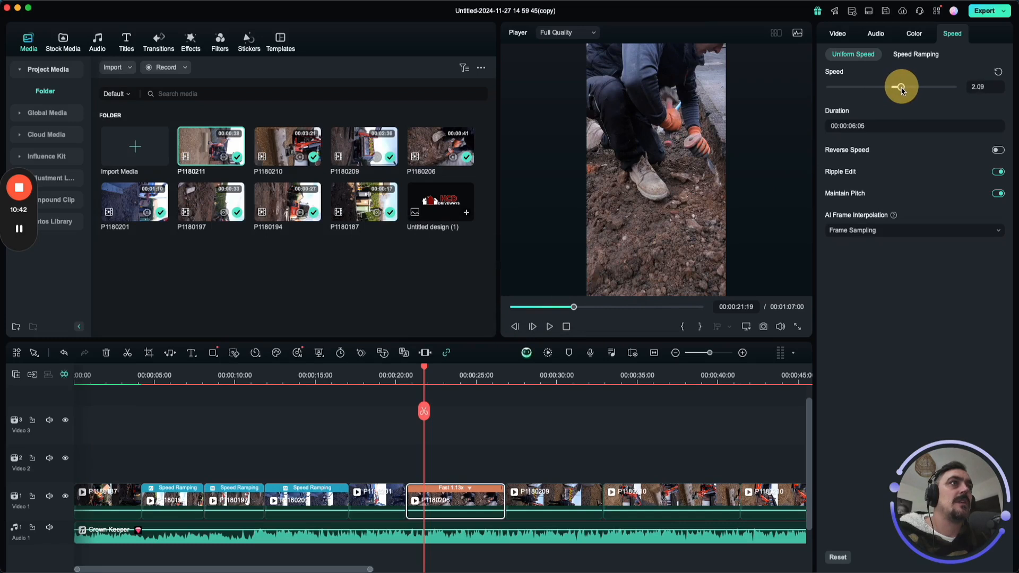
left_click_drag(904, 91, 902, 88)
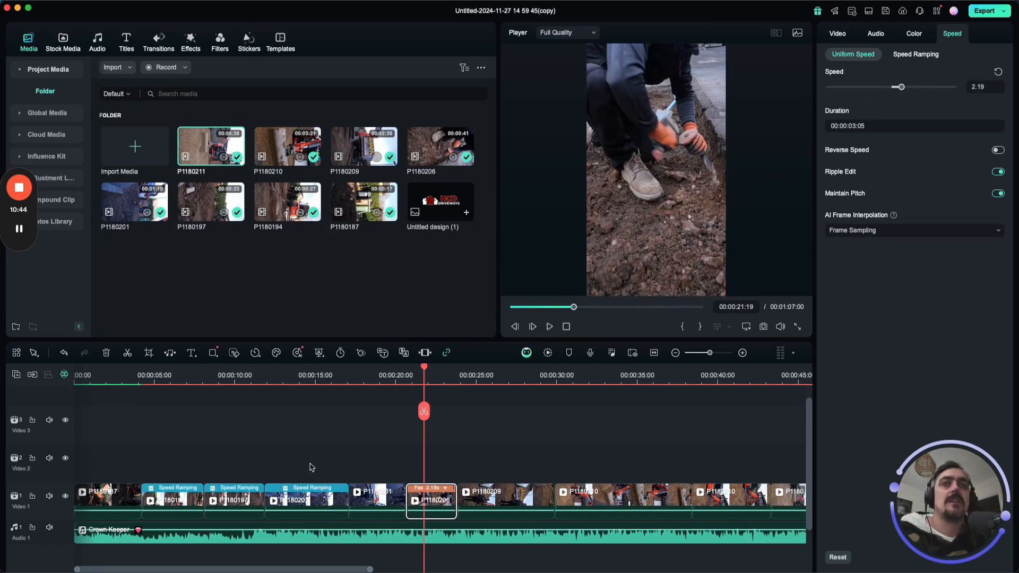
left_click_drag(403, 383, 423, 384)
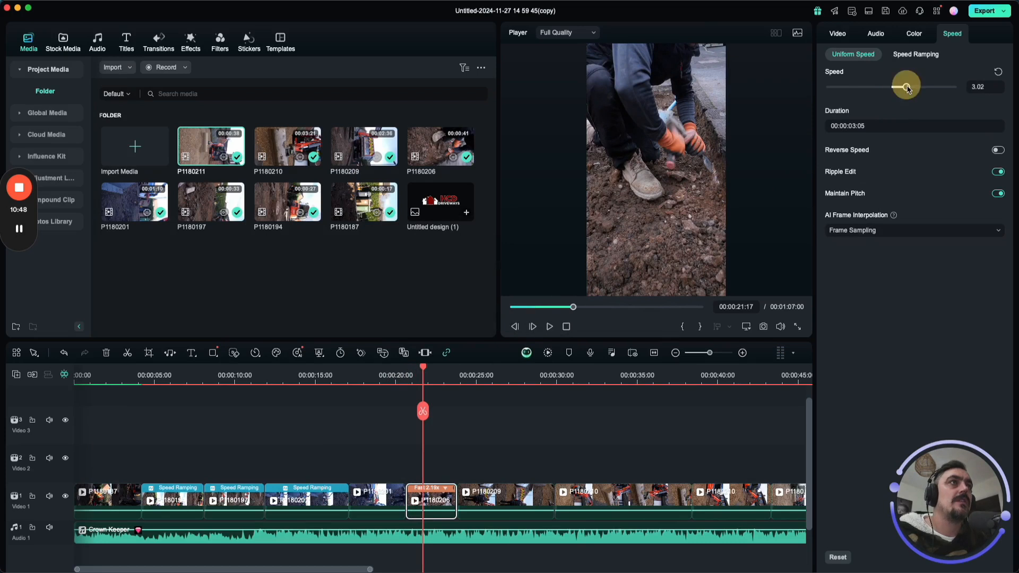
left_click_drag(916, 87, 914, 87)
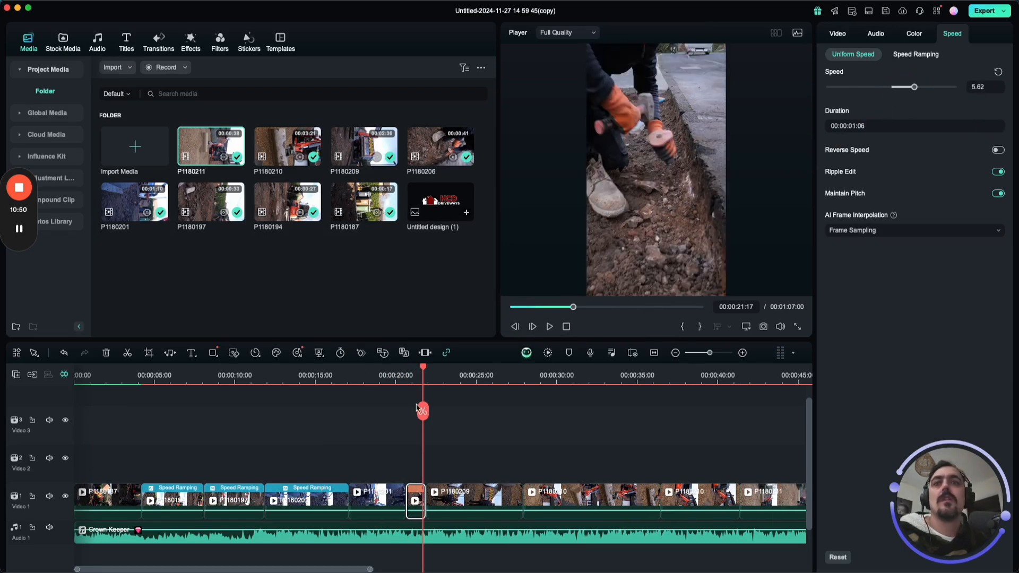
left_click(402, 377)
key("space")
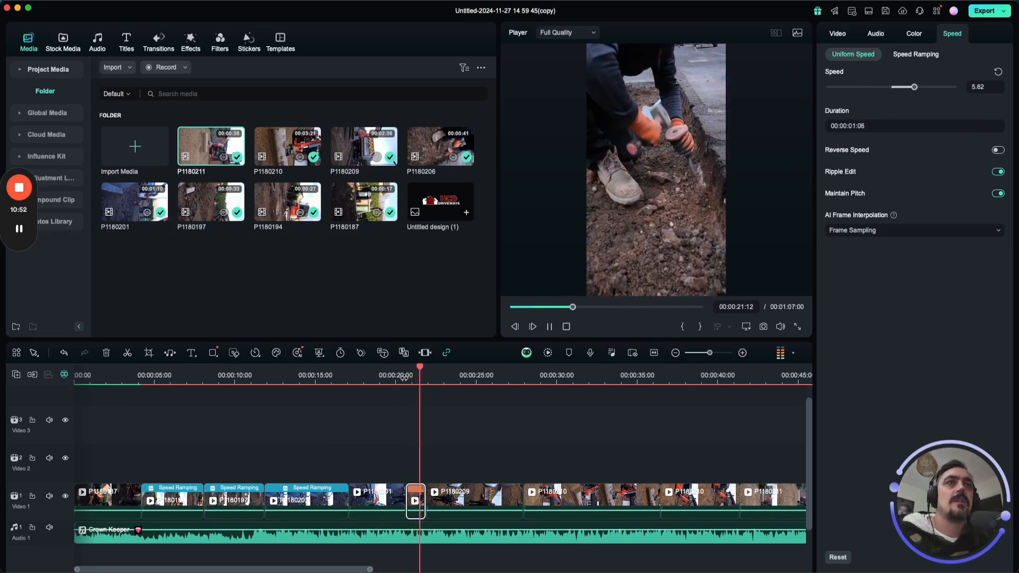
key("space")
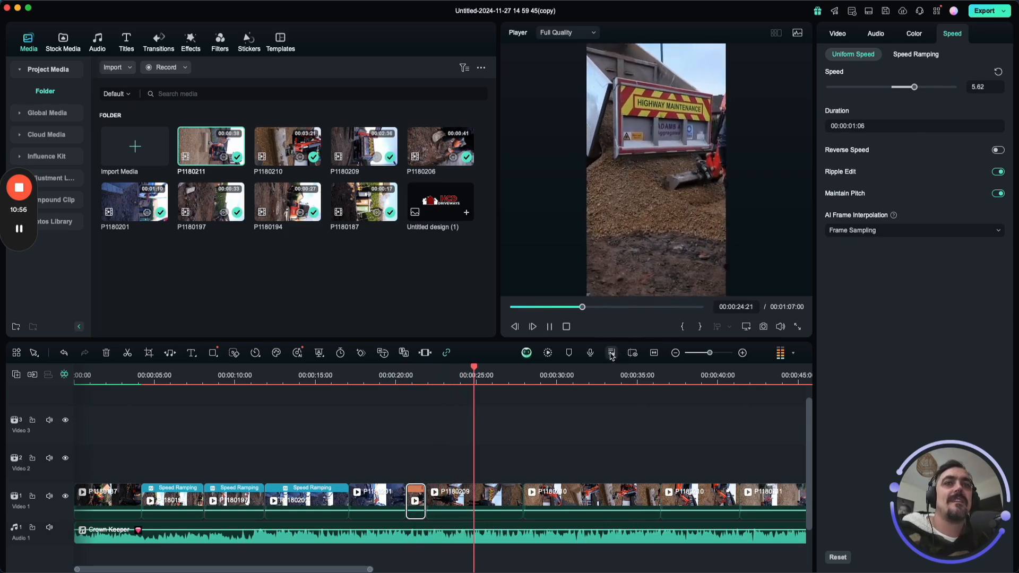
Try the Jumper speed ramp on P1180209 with its peak widened on both sides, and play the clip through.
left_click(495, 507)
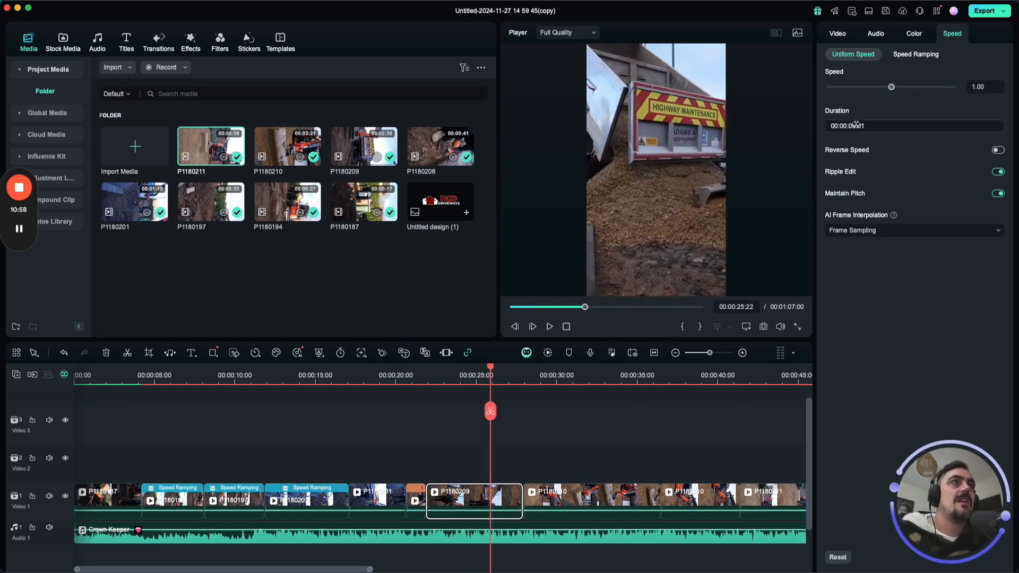
left_click(922, 55)
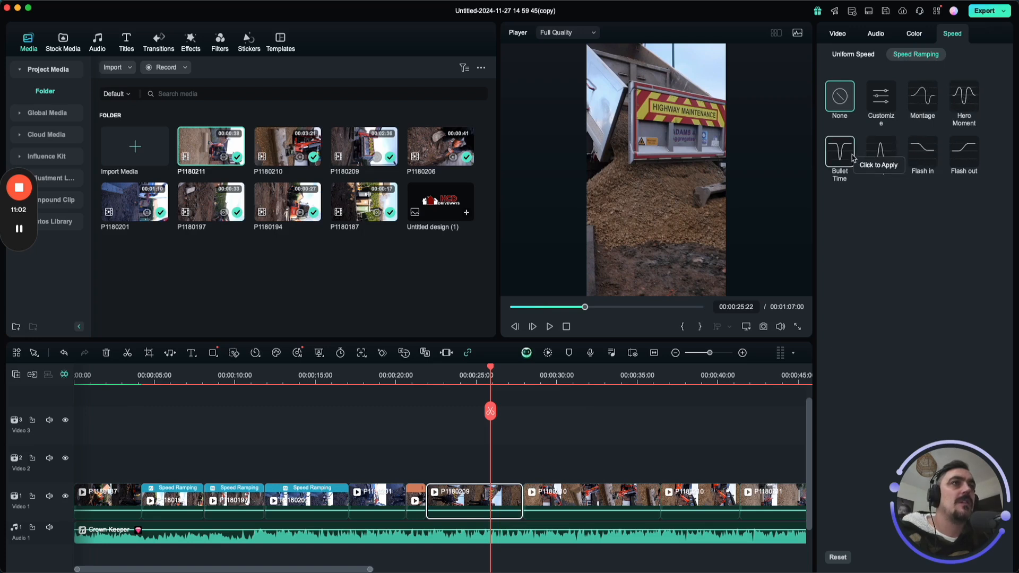
left_click(884, 153)
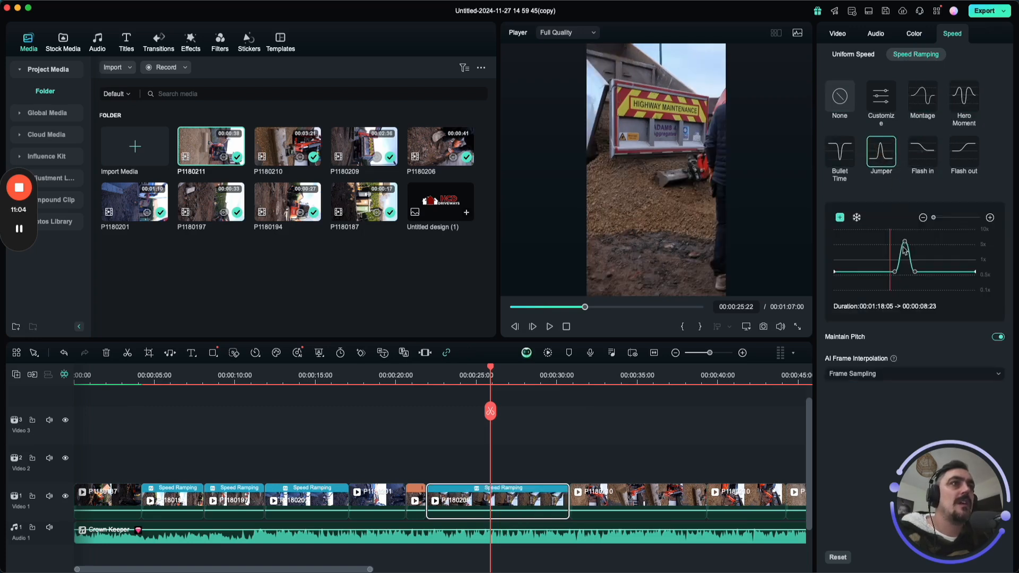
left_click_drag(893, 277, 938, 274)
left_click(872, 274)
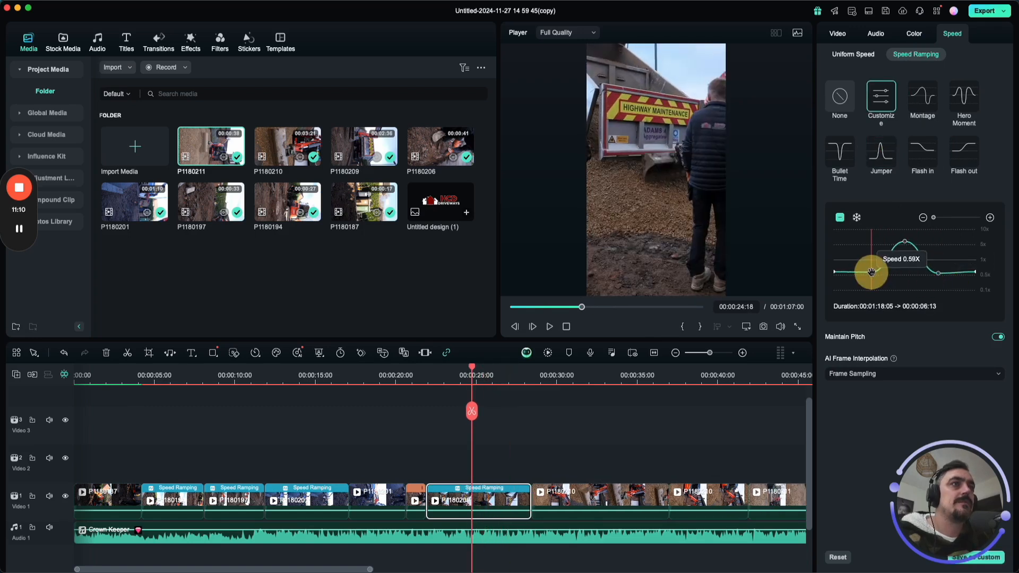
left_click_drag(871, 272, 871, 272)
left_click(429, 374)
key("space")
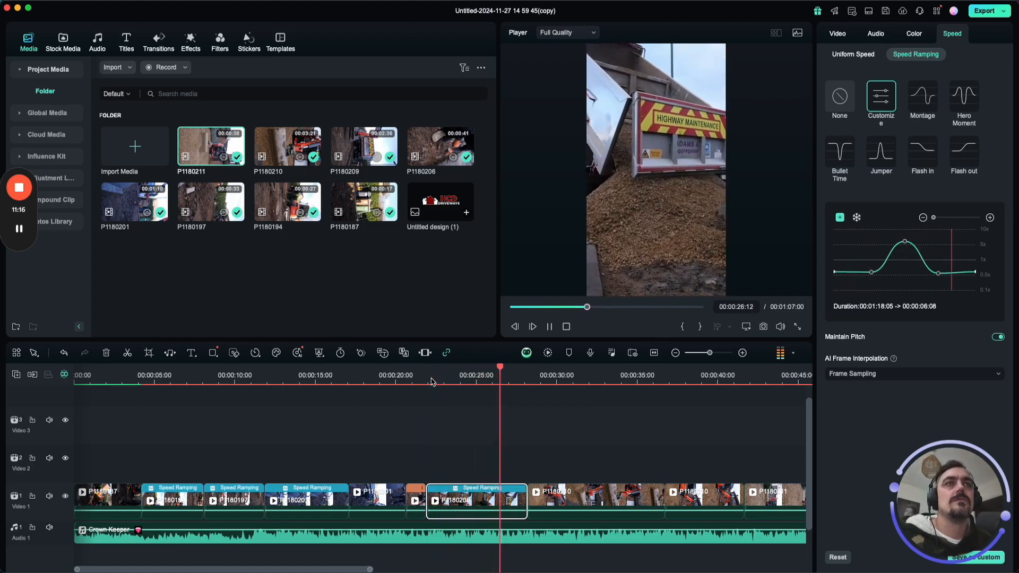
key("space")
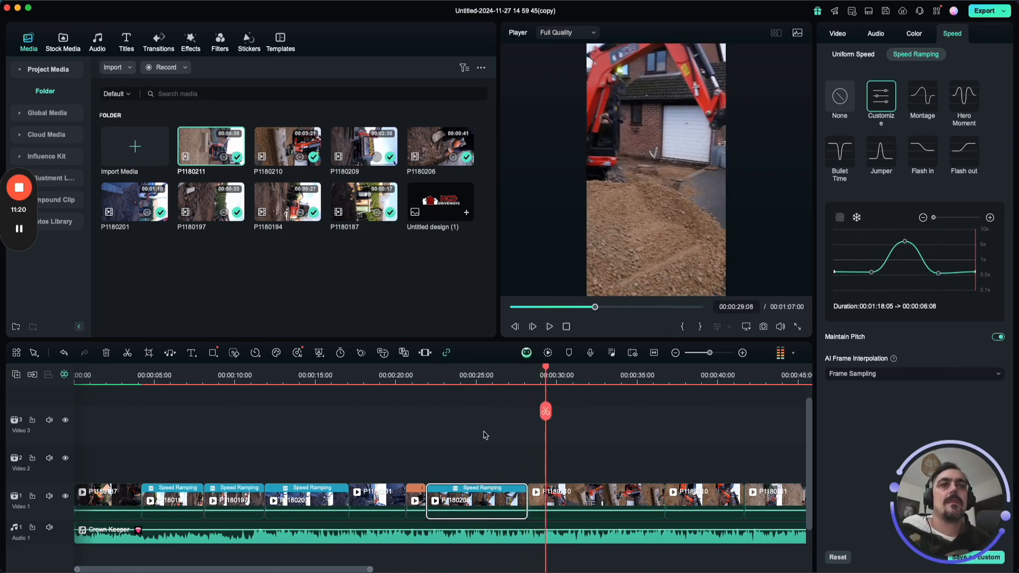
Trim a short piece off the end of P1180209 and play across its join with P1180210.
left_click(491, 382)
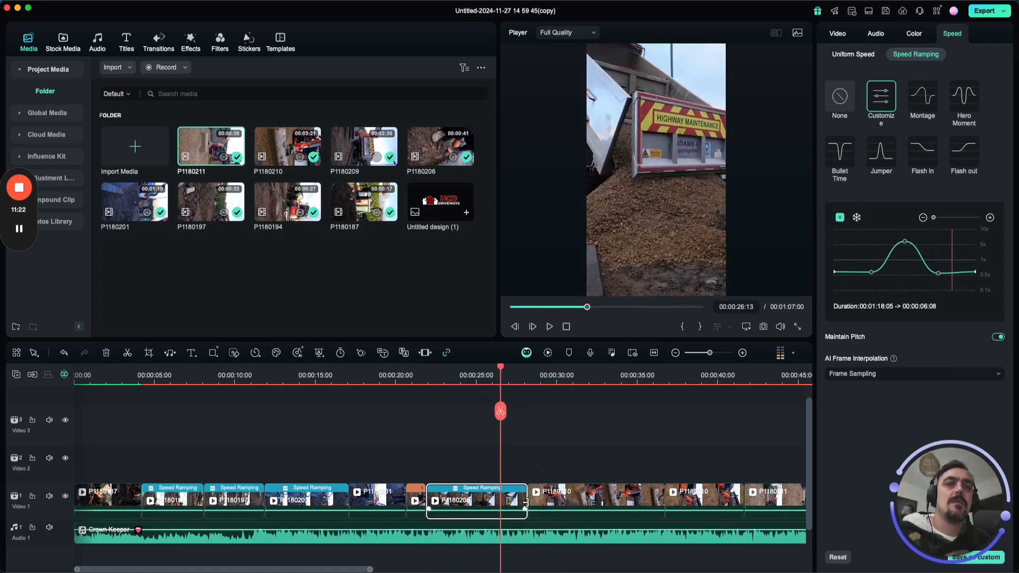
left_click_drag(526, 502, 515, 500)
key("space")
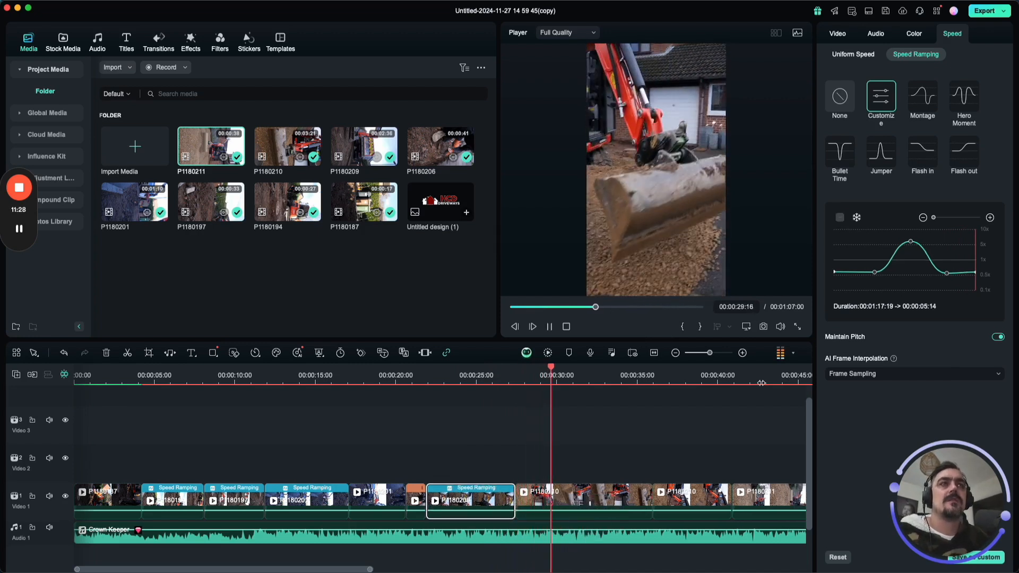
key("space")
Replace the speed ramp of P1180209 with a uniform speed of 3.02x and play it through into P1180210.
left_click(852, 53)
left_click(891, 87)
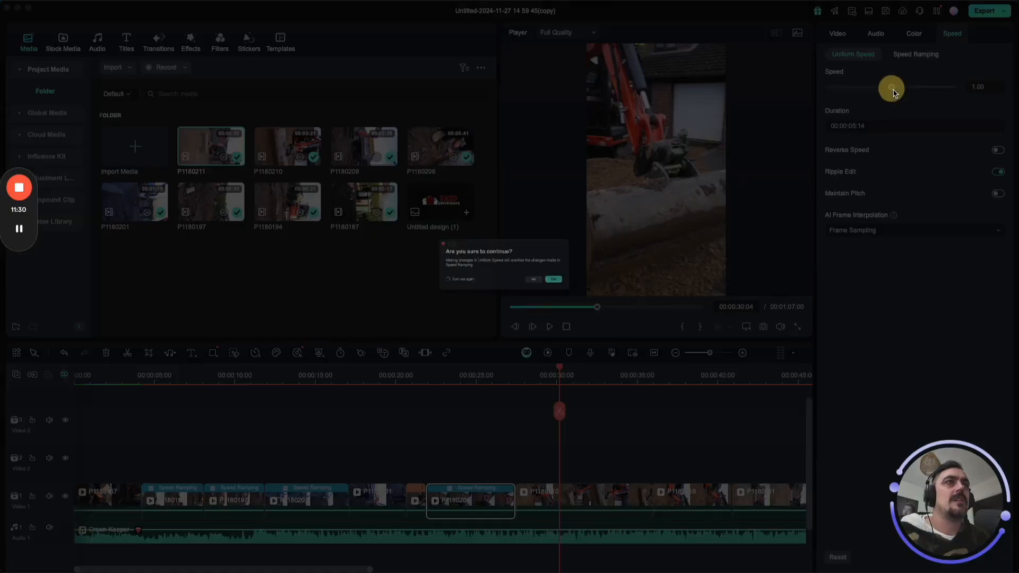
left_click(601, 293)
left_click_drag(892, 89, 906, 88)
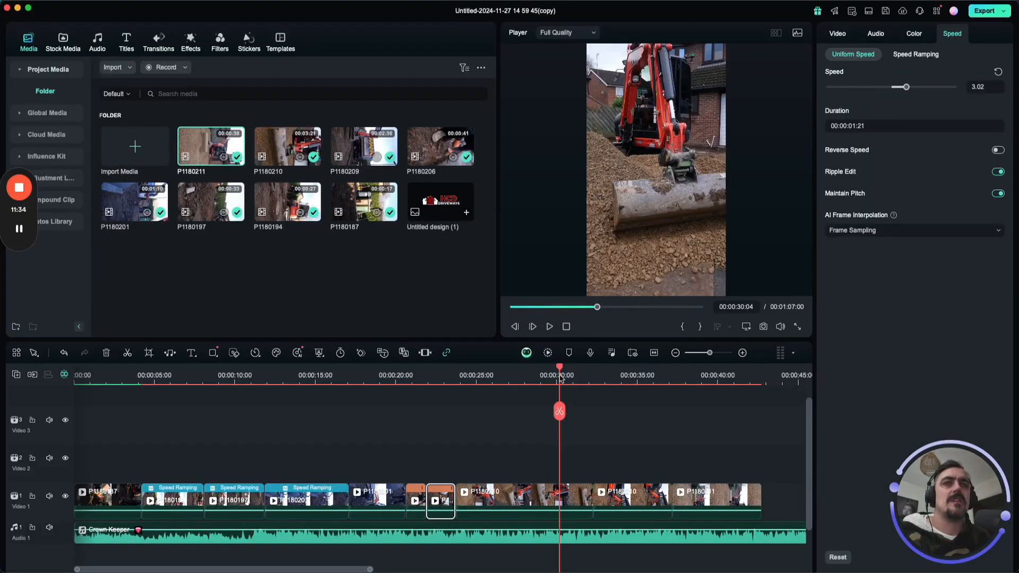
left_click(443, 384)
key("space")
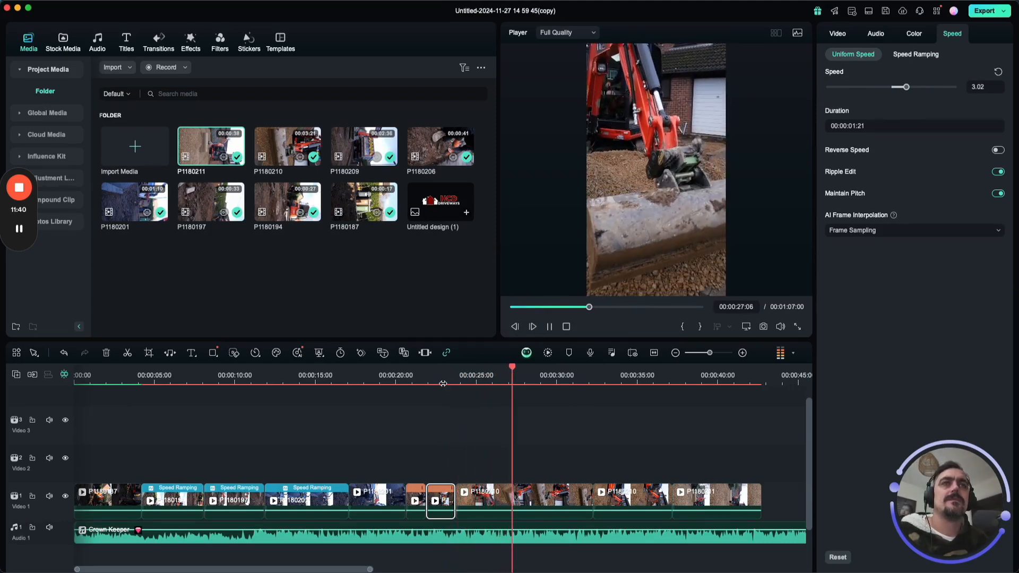
key("space")
Apply the Flash out speed ramp to the first P1180210 piece and play it from its start.
left_click(544, 497)
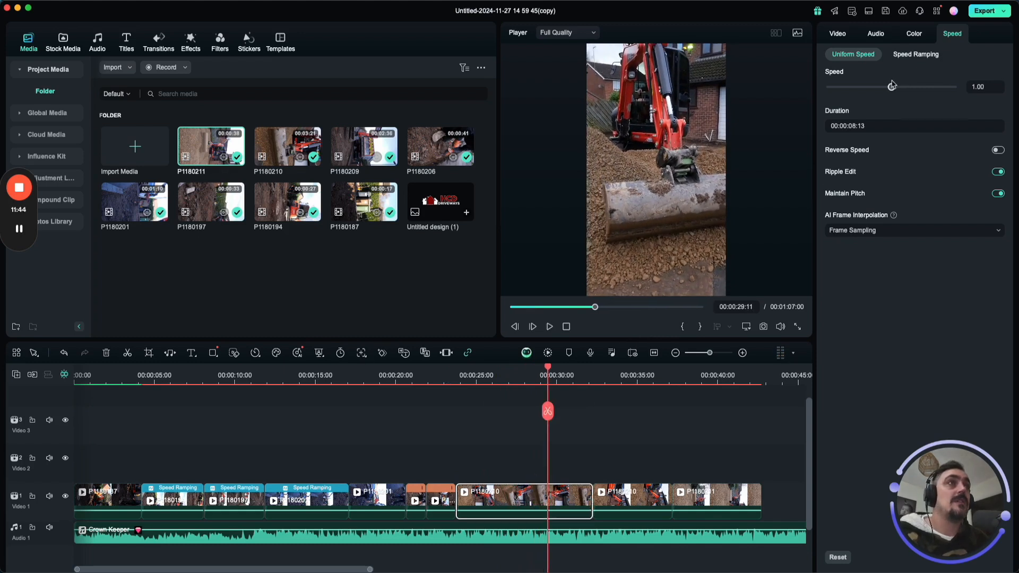
left_click(913, 34)
left_click(955, 33)
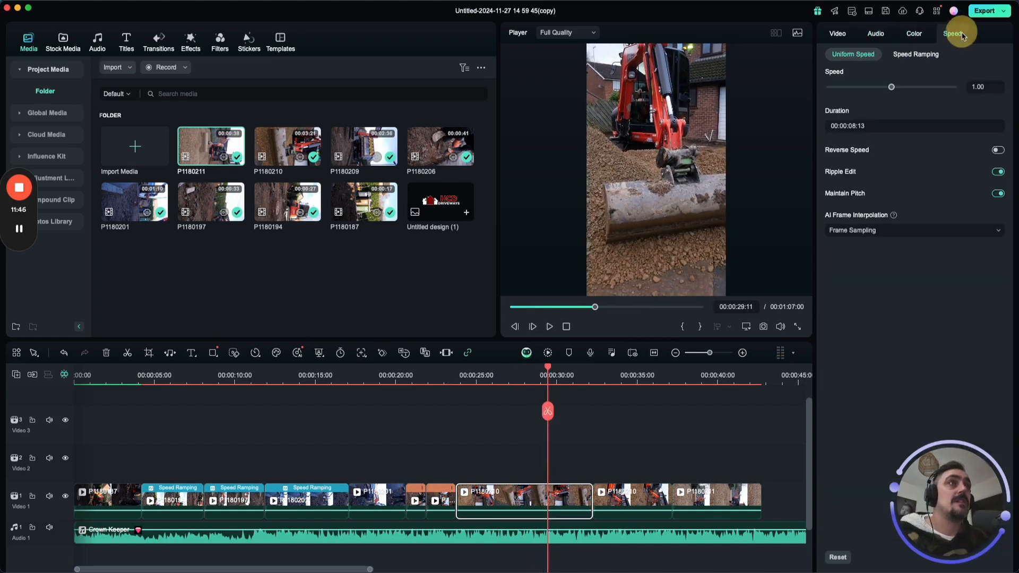
left_click(909, 56)
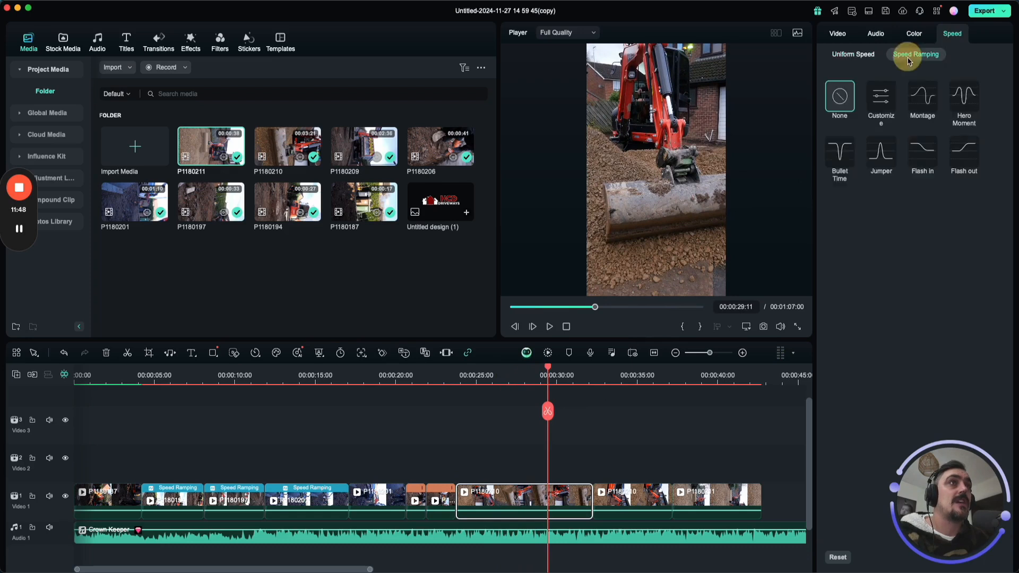
left_click(963, 151)
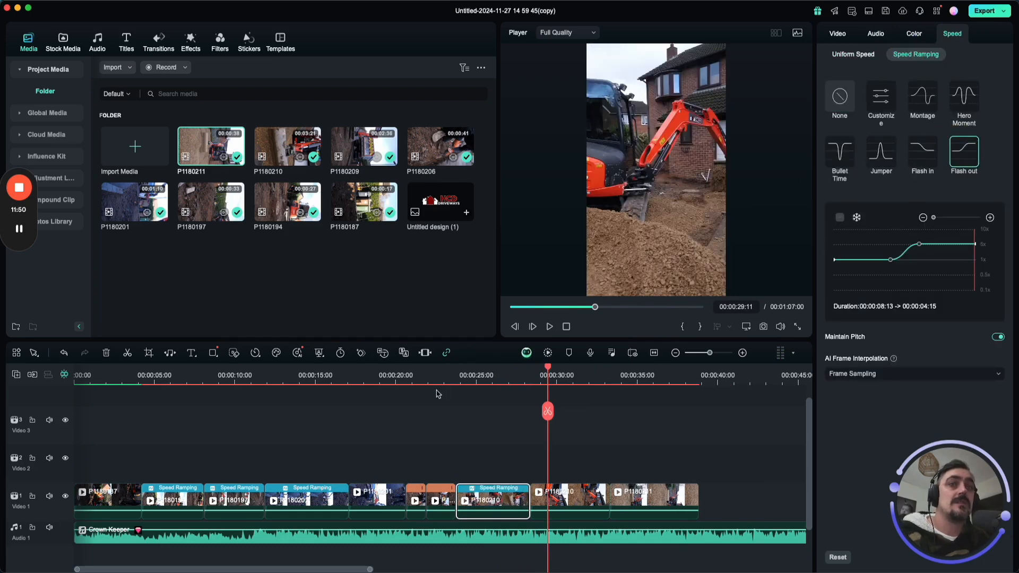
left_click(455, 379)
key("space")
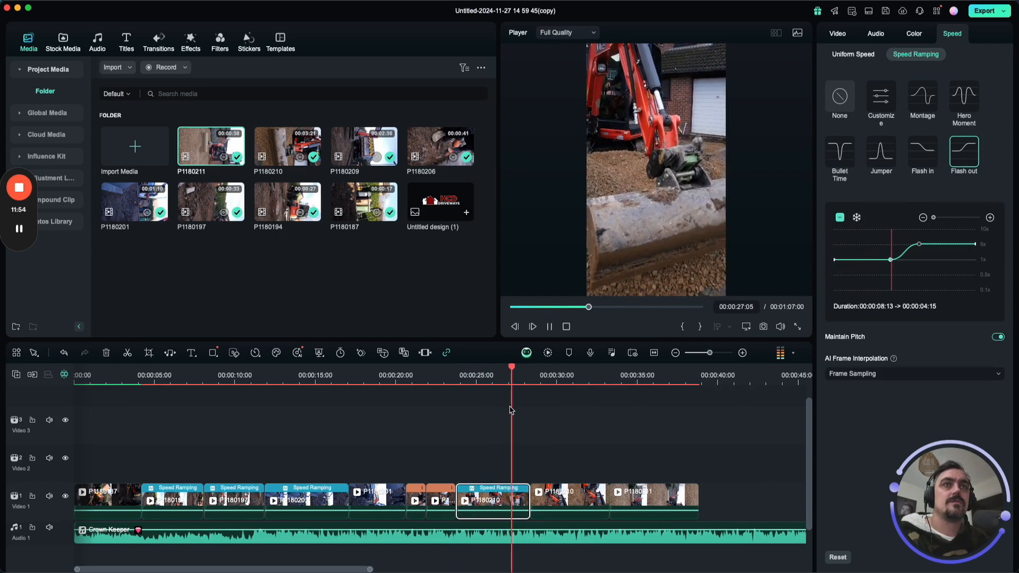
Apply the Flash in speed ramp to the second P1180210 piece and play through to the end of P1180211.
scroll(511, 409, "down", 2)
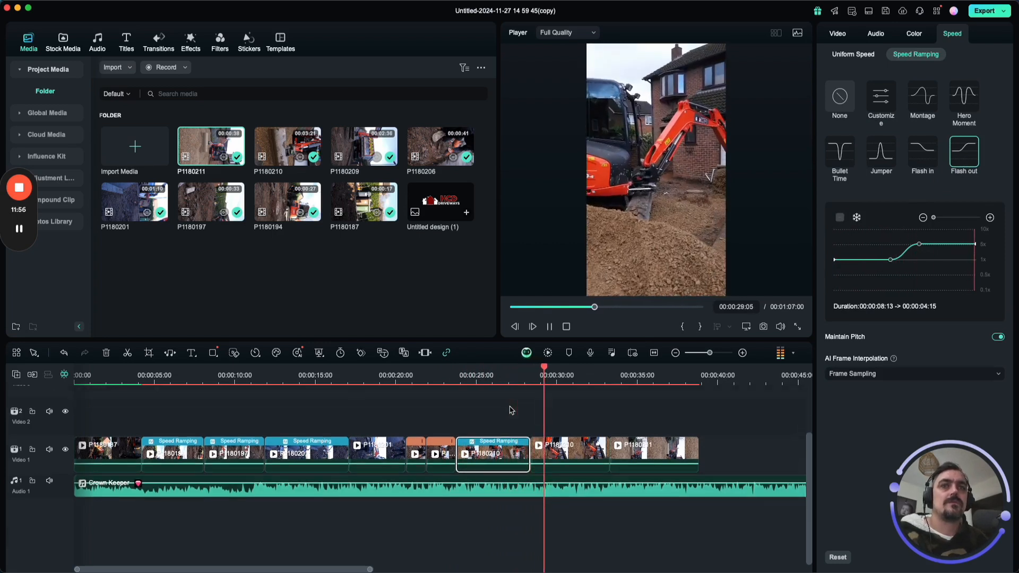
left_click(552, 451)
left_click(922, 153)
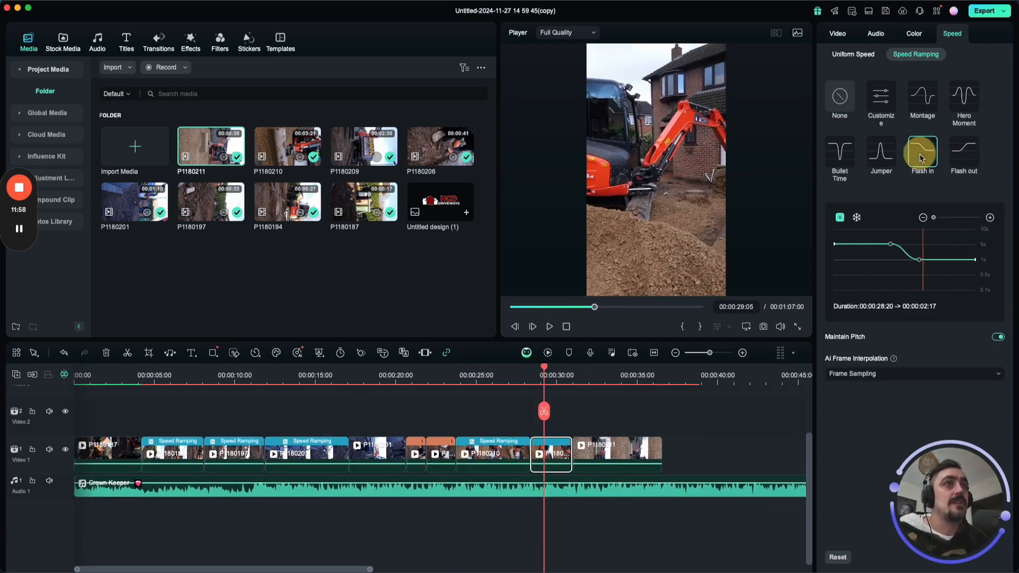
left_click(518, 382)
key("space")
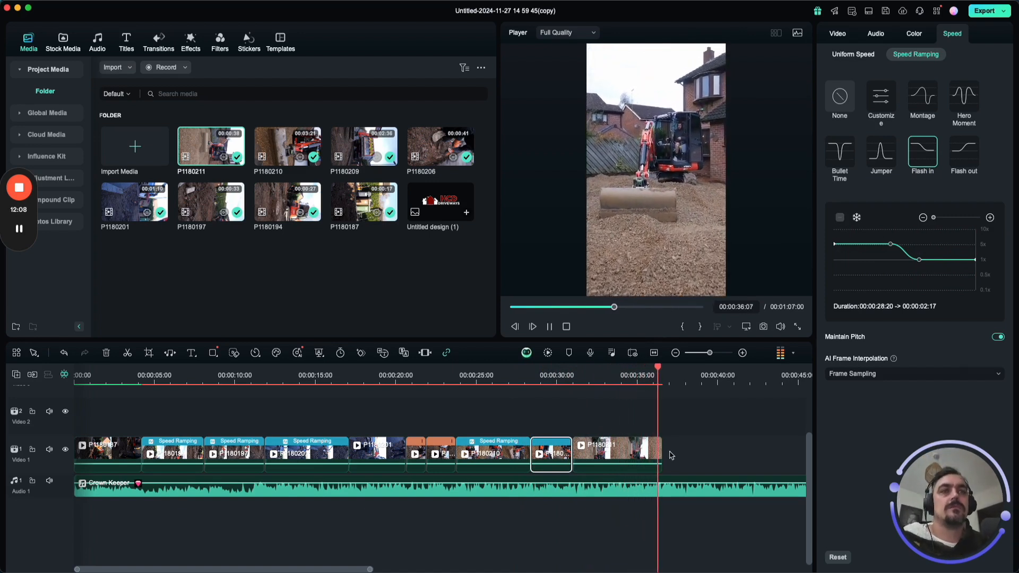
key("space")
Split the Crown Keeper track at the end of the last clip, delete the remainder and add a short fade-out.
left_click(661, 490)
left_click(662, 412)
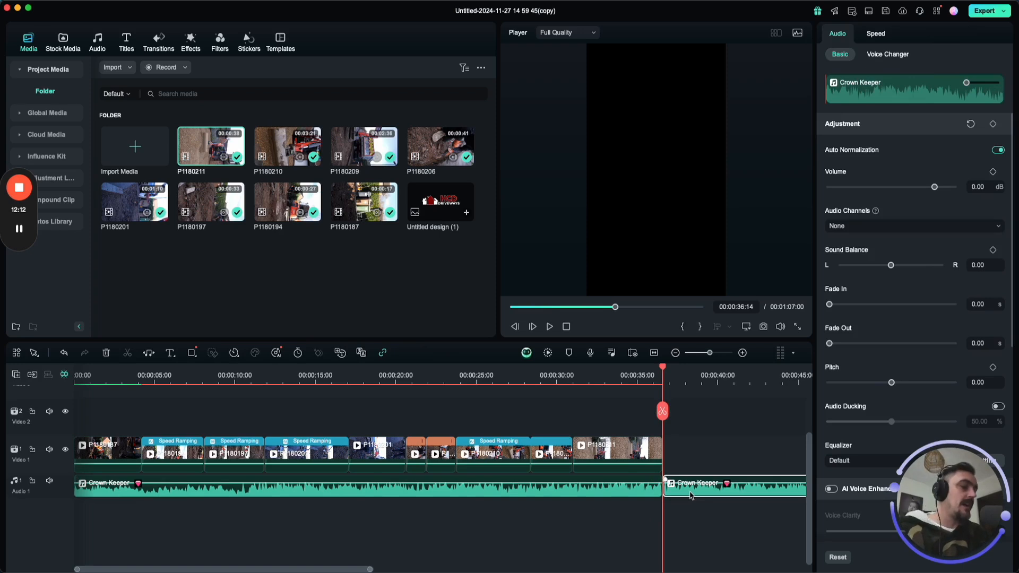
key("Delete")
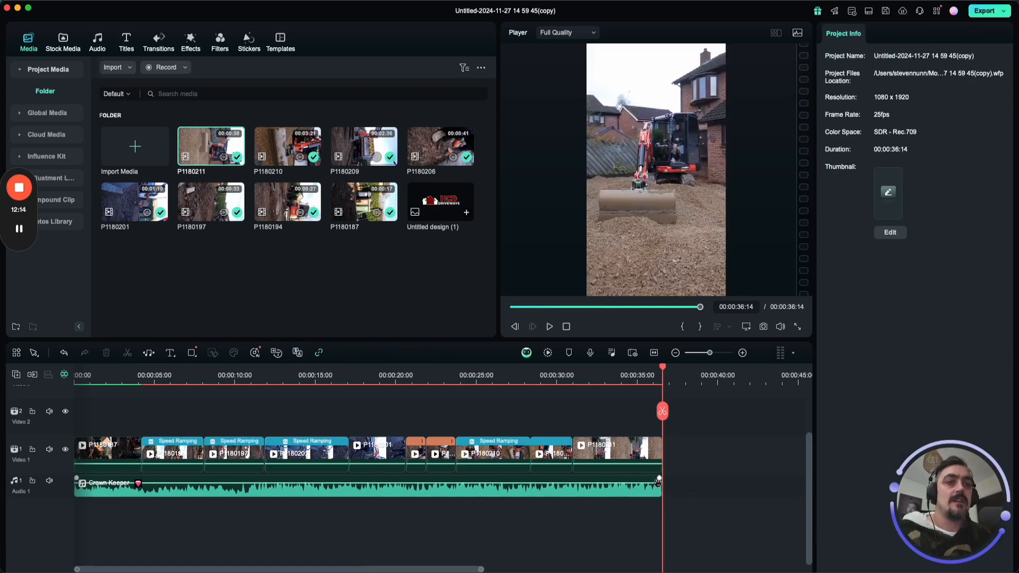
left_click_drag(659, 478, 633, 477)
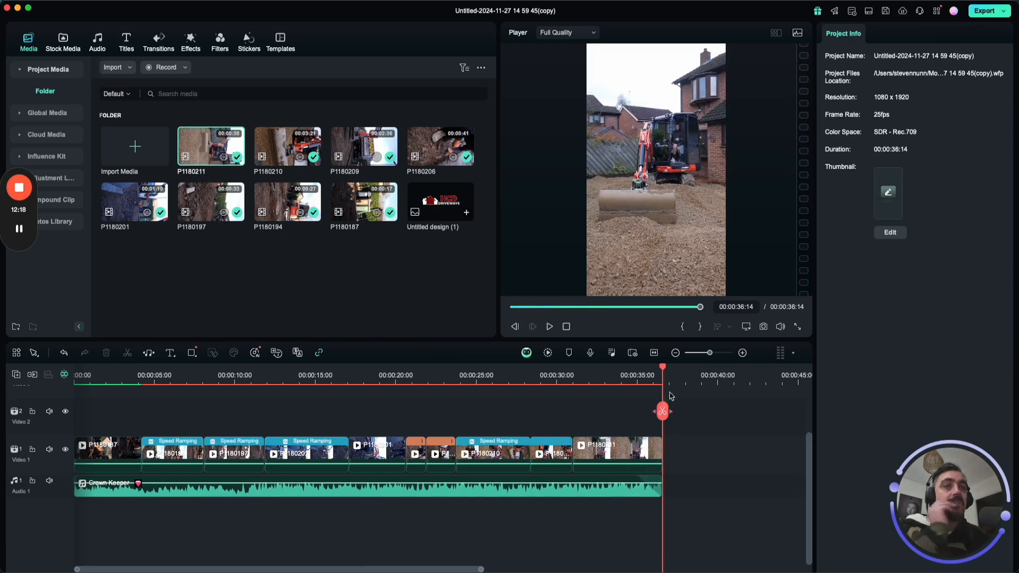
Place the Untitled design (1) logo on Video 2 from the start across the full length of the video.
left_click_drag(660, 371, 2, 367)
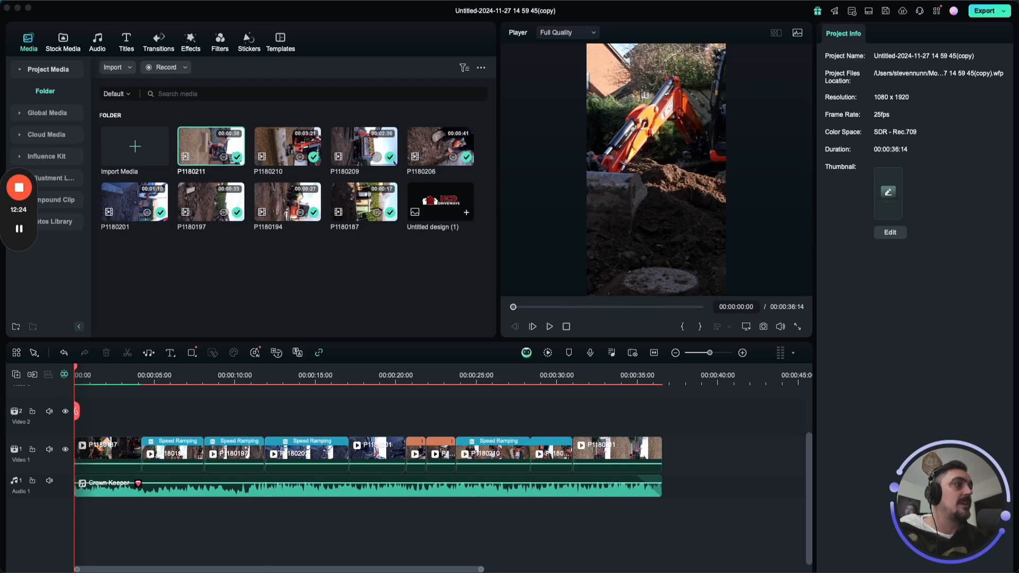
left_click_drag(440, 201, 661, 444)
left_click(640, 159)
Scale the logo to 37% and move it to the frame's lower-right corner, at about X 276.65, Y -760.20 px.
double_click(942, 115)
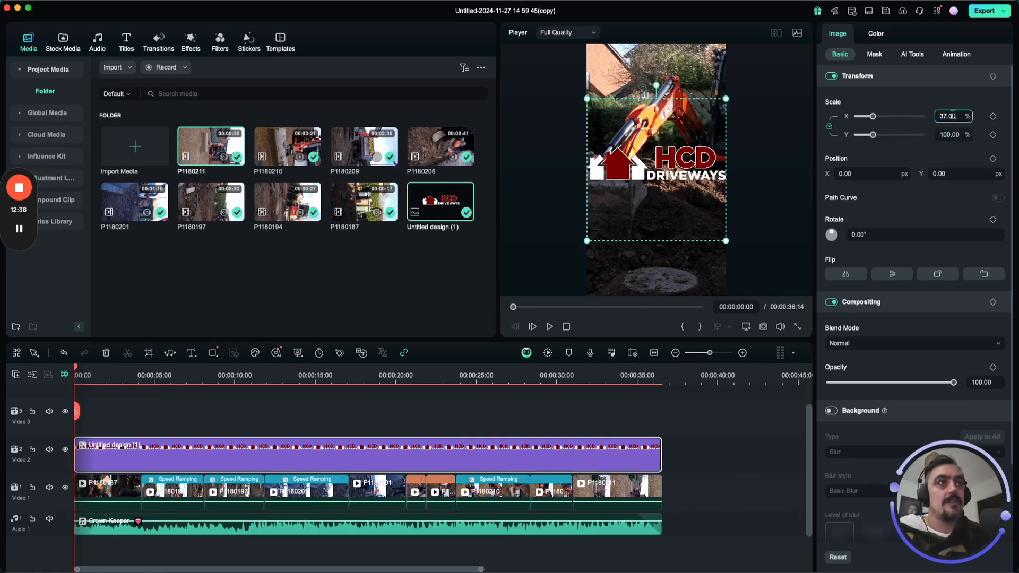
type("37")
key("Return")
left_click_drag(635, 179, 703, 272)
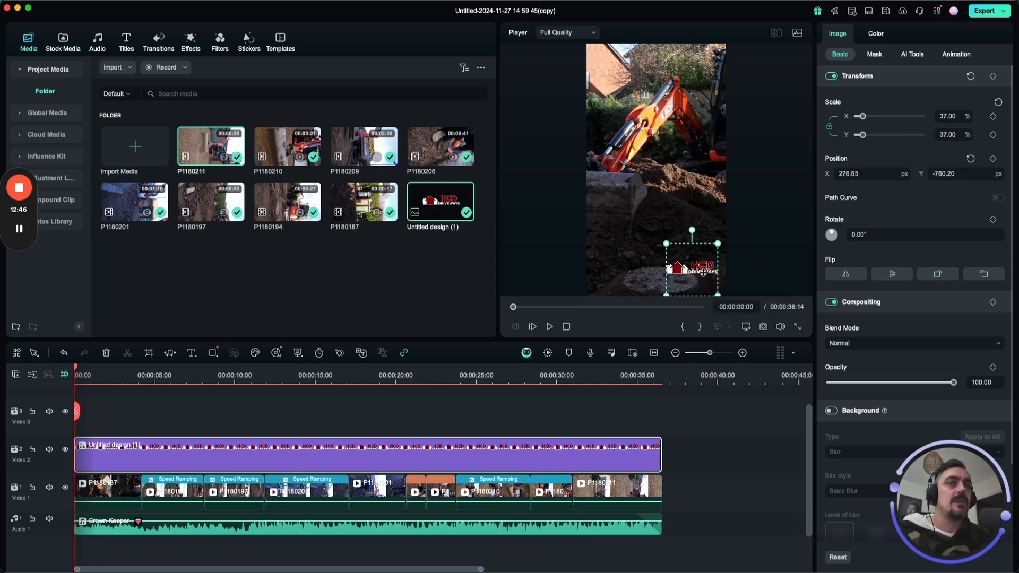
left_click(778, 264)
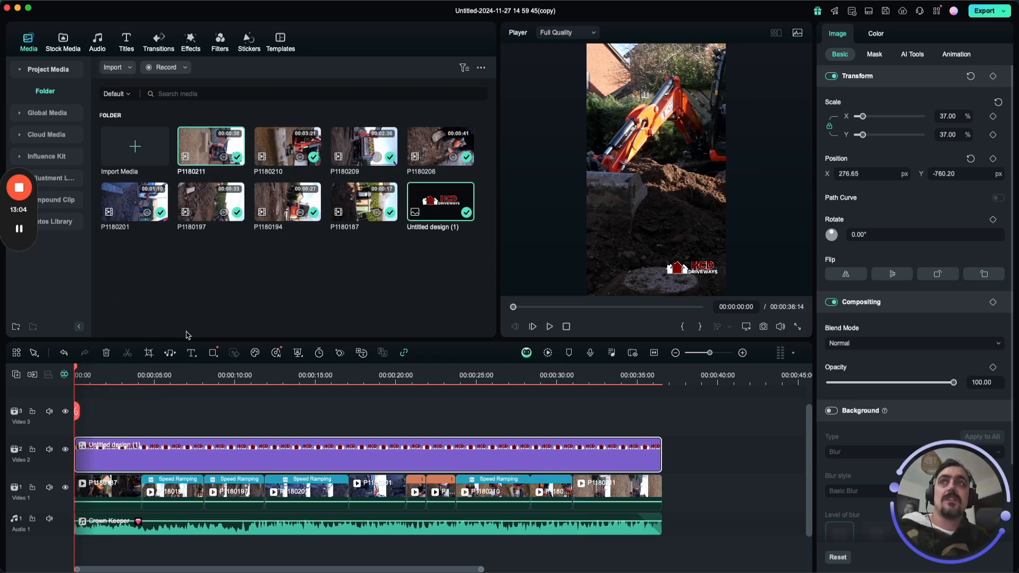
Add the Fast Wipe Left transition between P1180187 and the second clip on Video 1, and preview it.
left_click(158, 43)
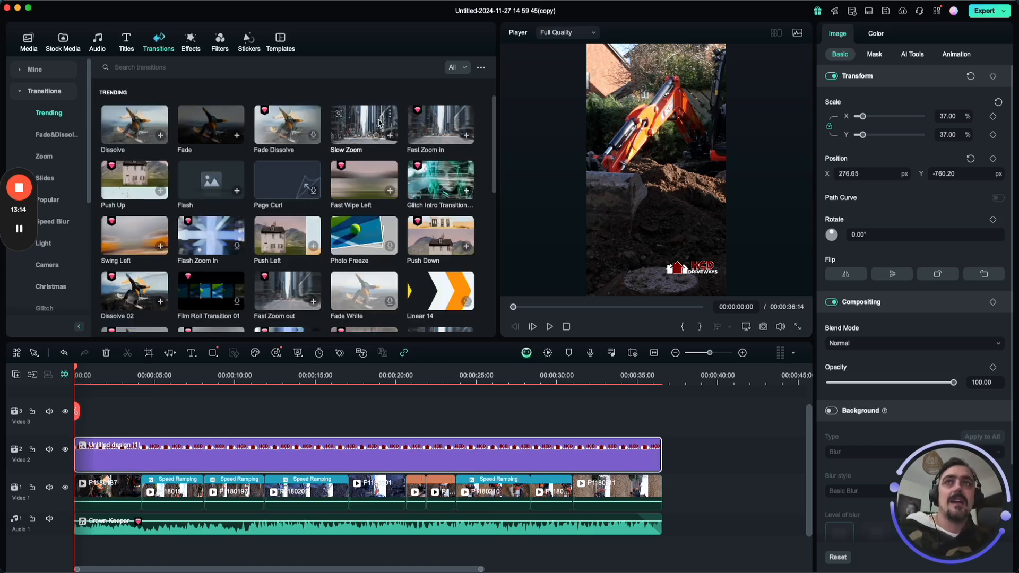
left_click(129, 379)
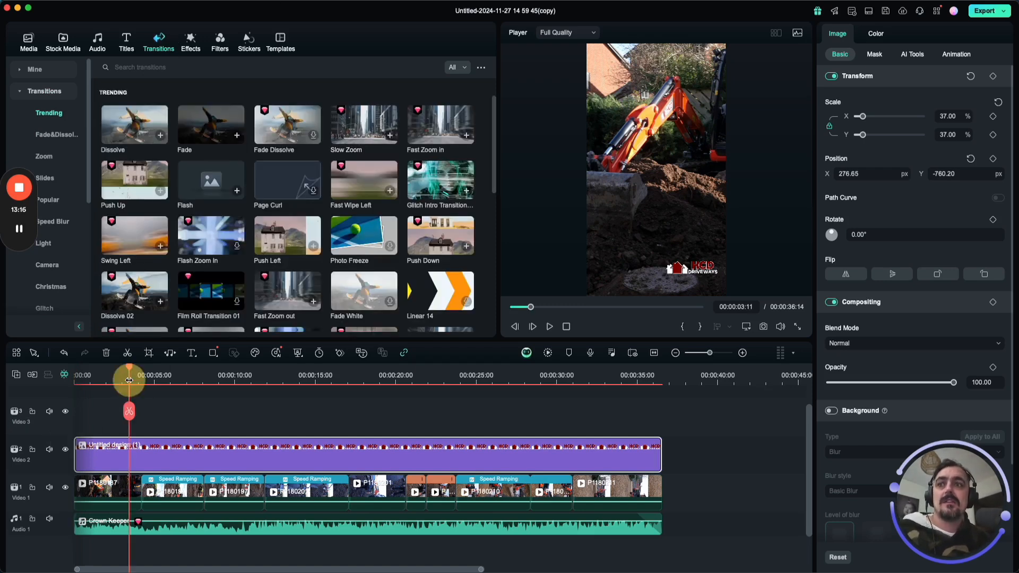
key("space")
key("space")
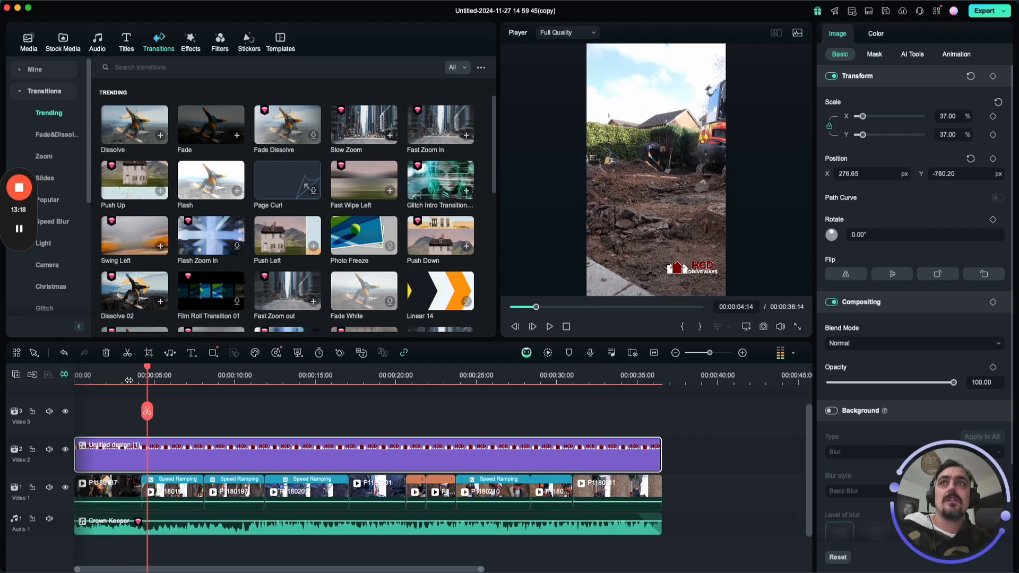
left_click(133, 383)
key("space")
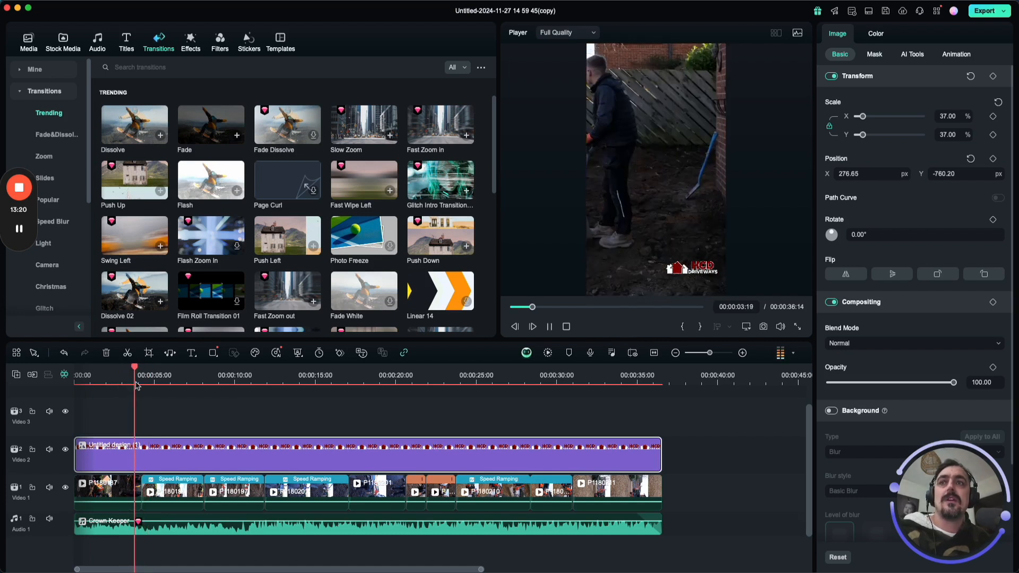
left_click_drag(358, 187, 135, 493)
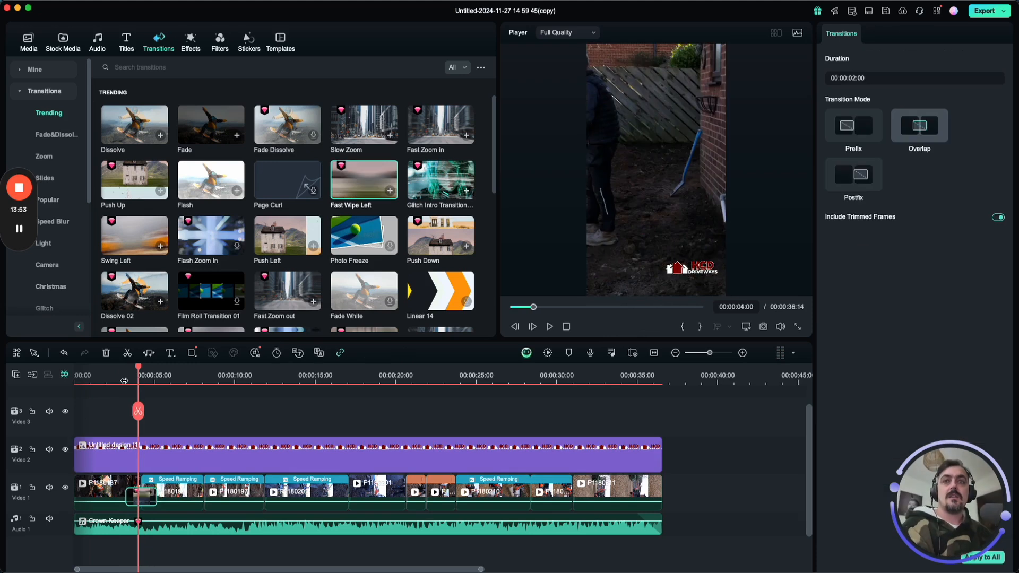
left_click(127, 381)
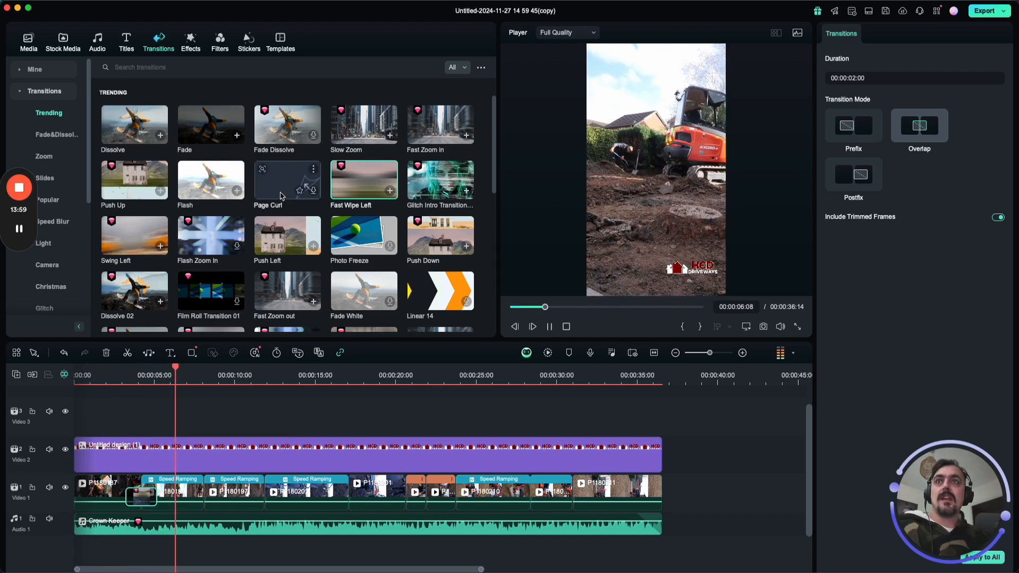
key("space")
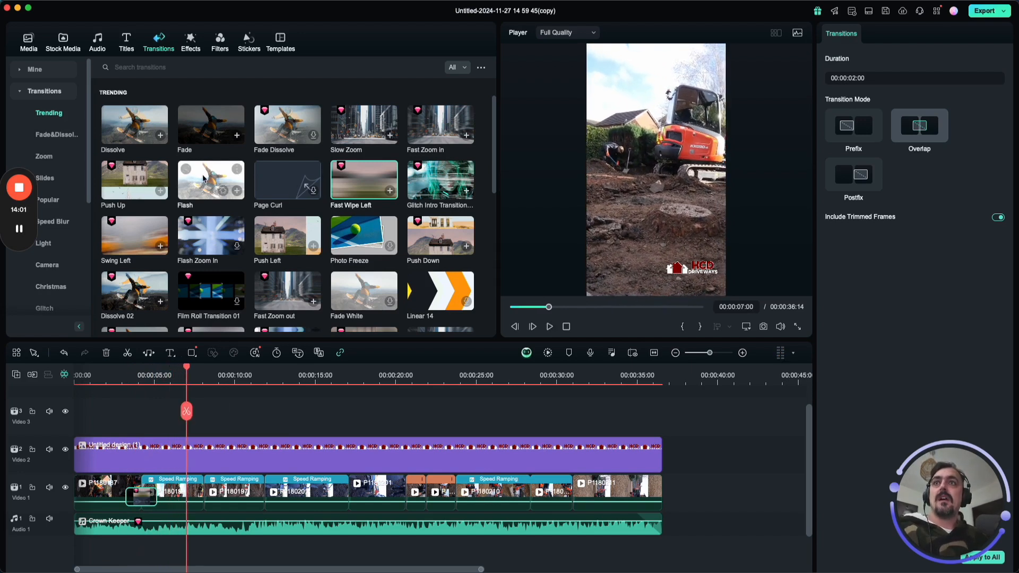
Add the Flash transition at the join before P1180197 and play through it.
left_click_drag(204, 179, 203, 492)
key("space")
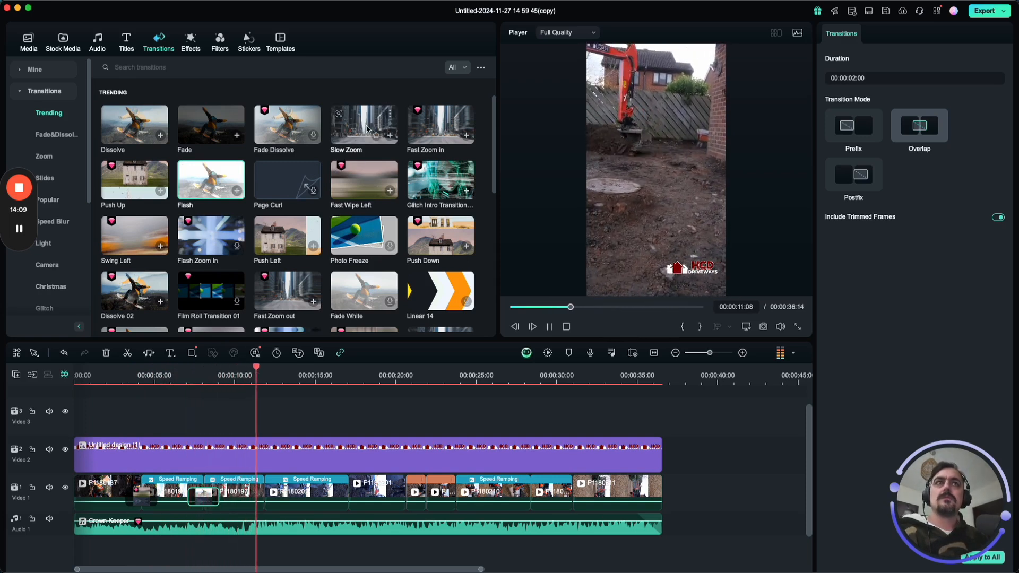
key("space")
Add the Slow Zoom transition between P1180197 and the speed-ramped P1180201 clip, and preview it.
left_click_drag(367, 132, 256, 476)
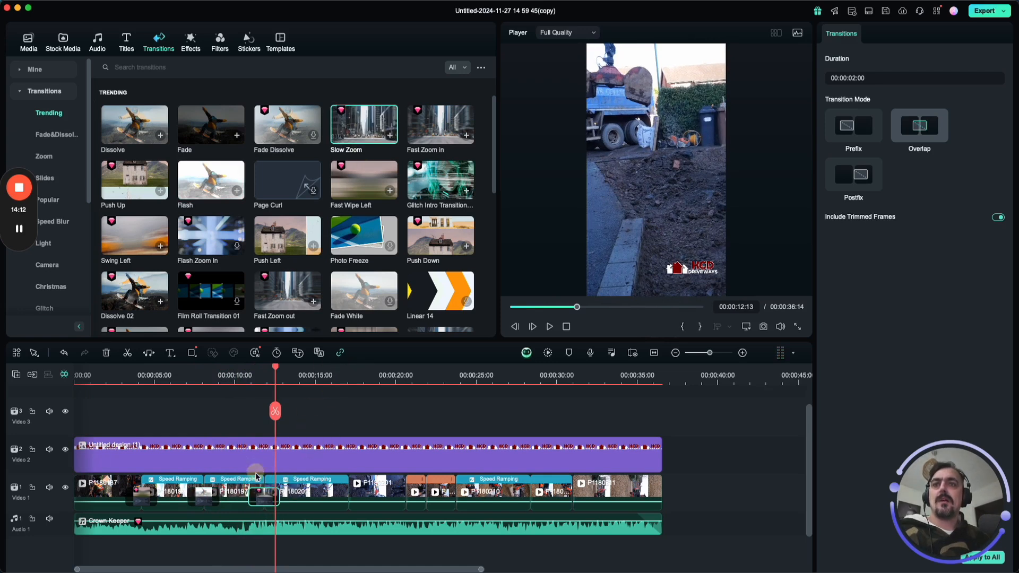
left_click(243, 381)
key("space")
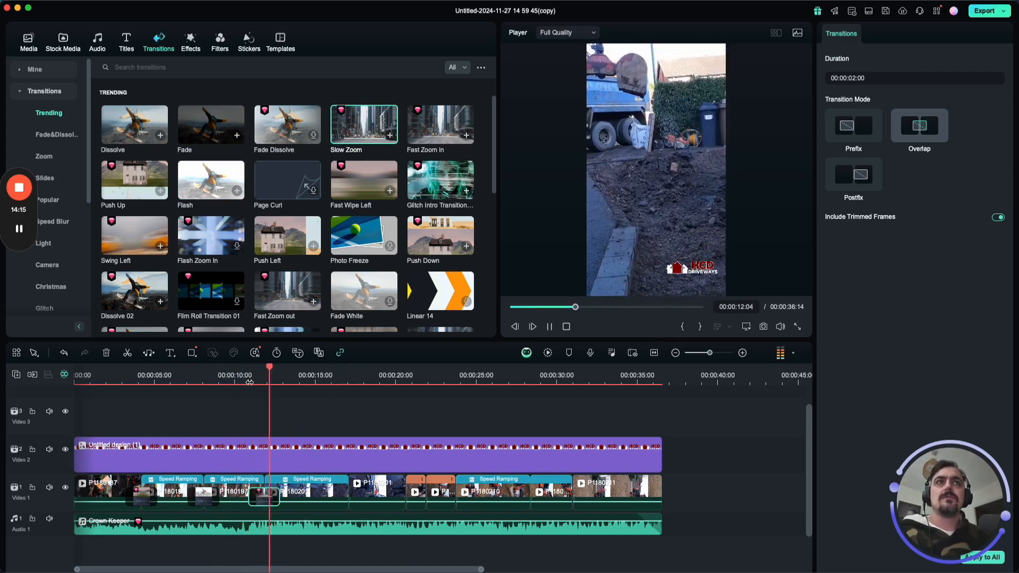
key("space")
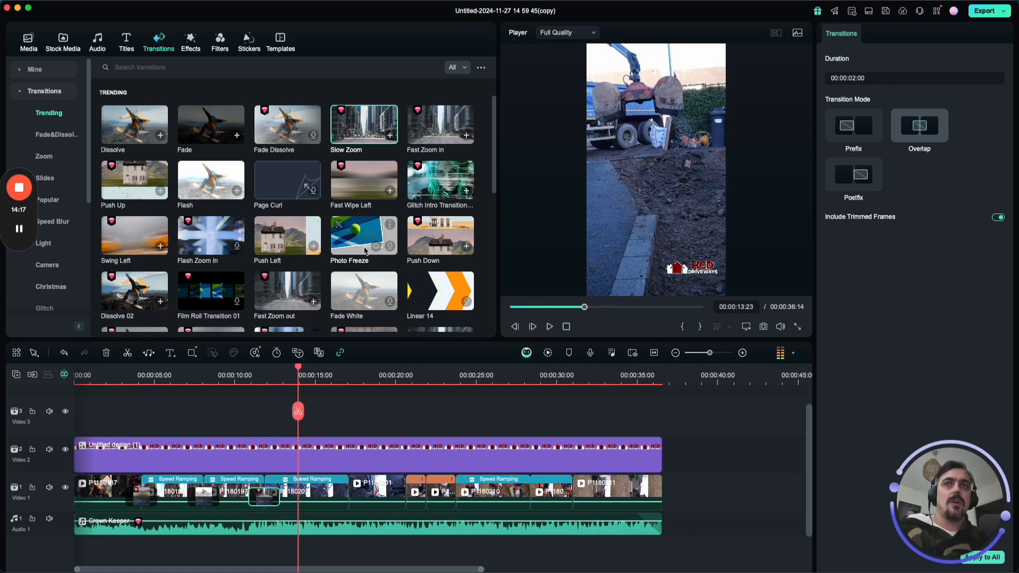
Add the Push Down transition between the speed-ramped P1180201 clip and the clip that follows it, and preview it.
left_click_drag(441, 236, 345, 496)
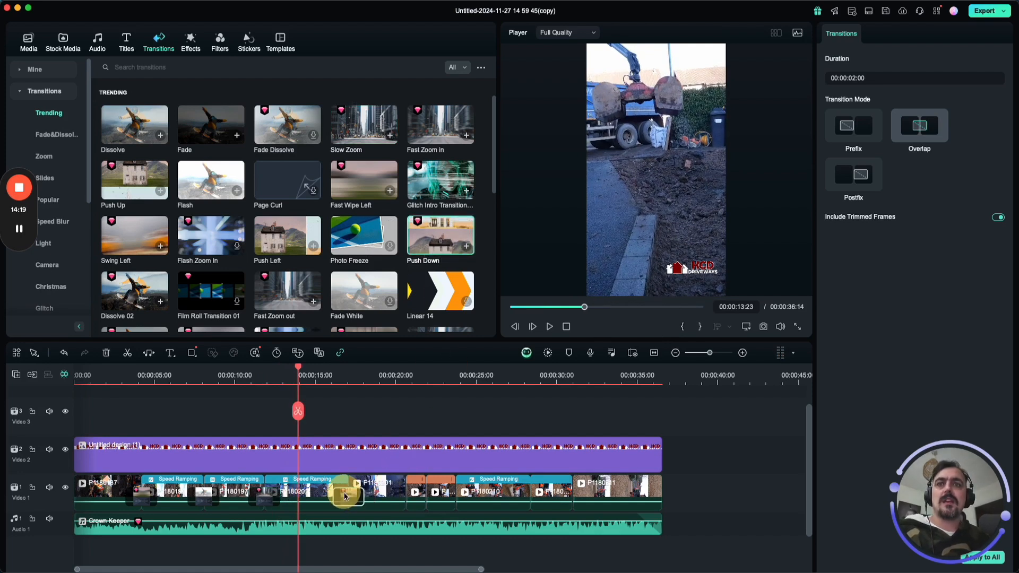
key("space")
left_click(337, 375)
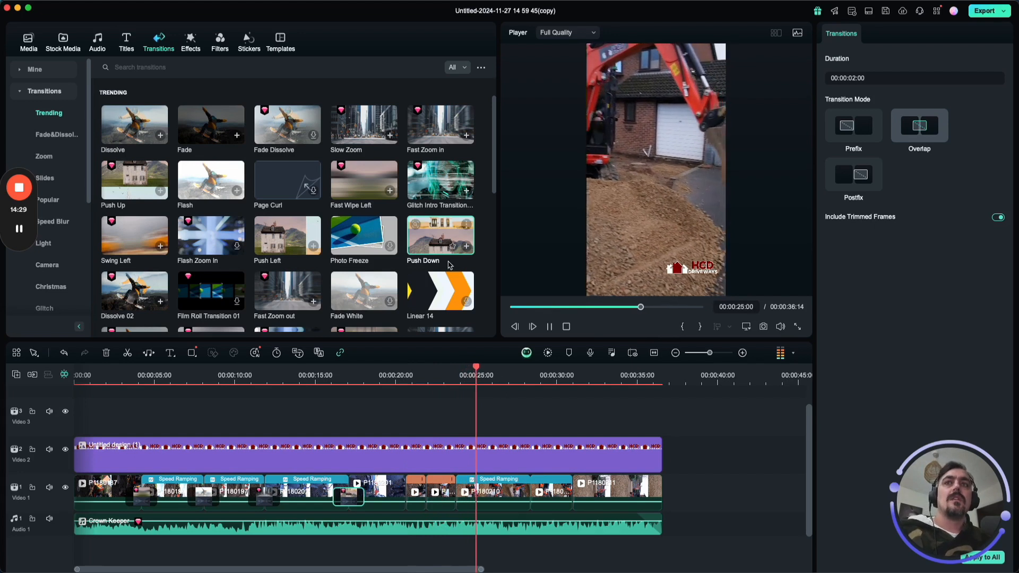
key("space")
Add the Push Left transition between the last two speed-ramped clips, play to the end and return the playhead to the start.
left_click_drag(281, 260, 518, 491)
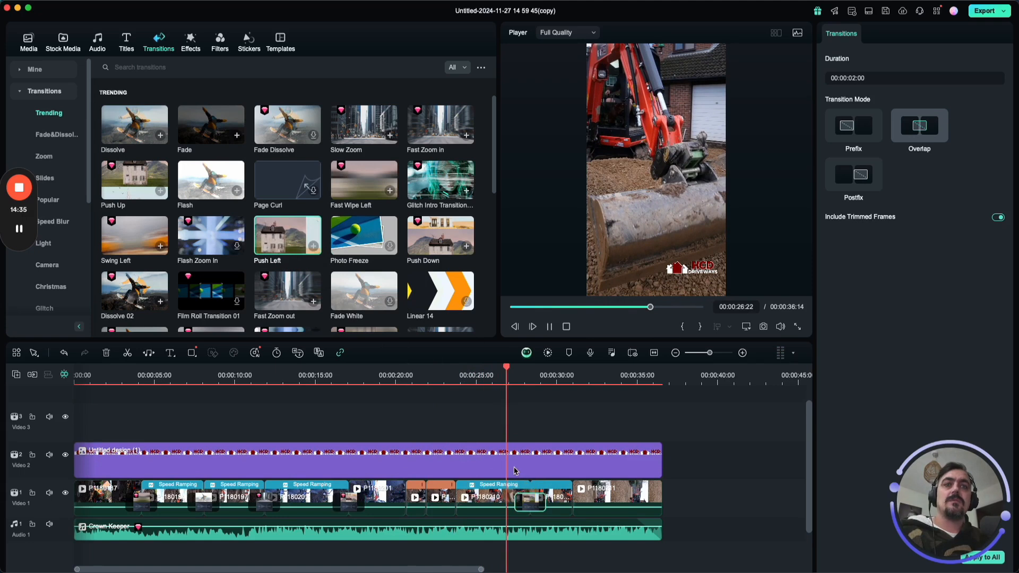
key("space")
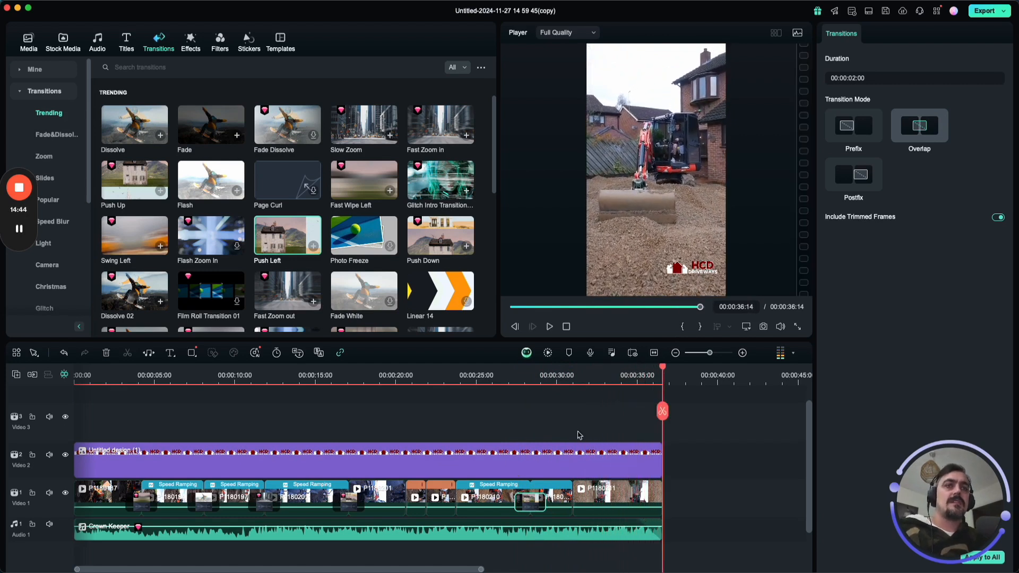
left_click_drag(663, 375, 16, 353)
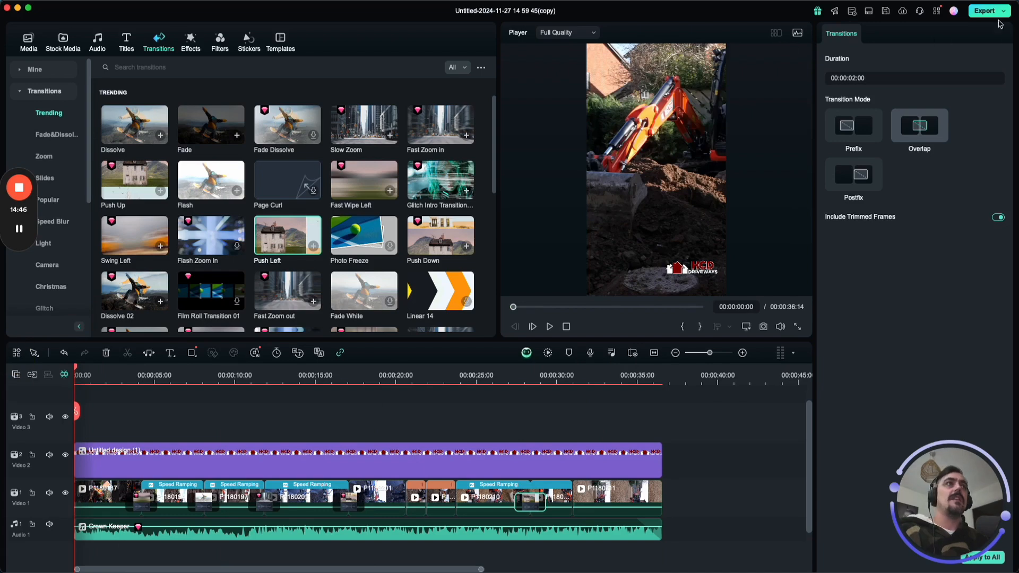
Export the video locally as an MP4 named Dig Out.
left_click(984, 11)
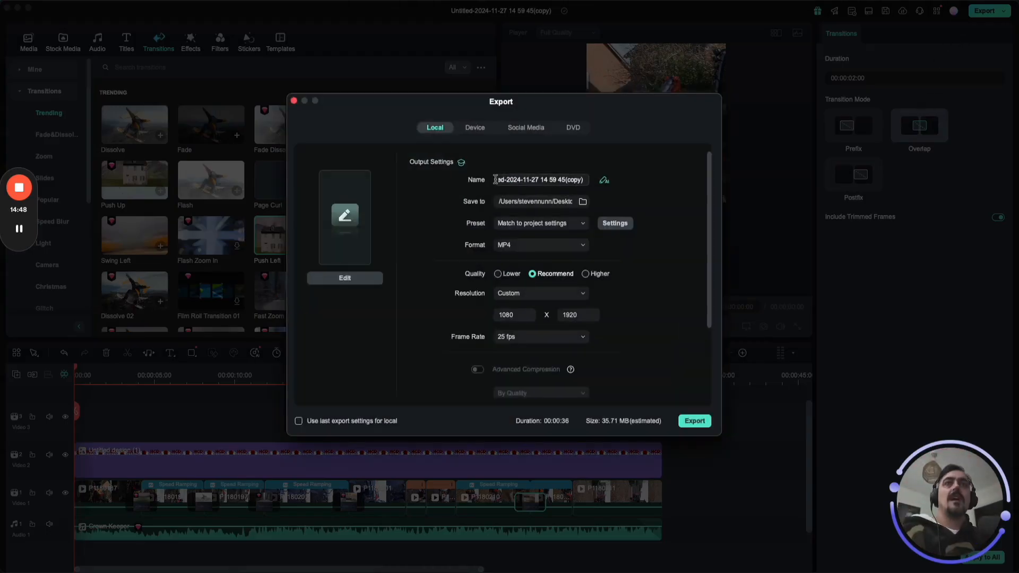
key("super+a")
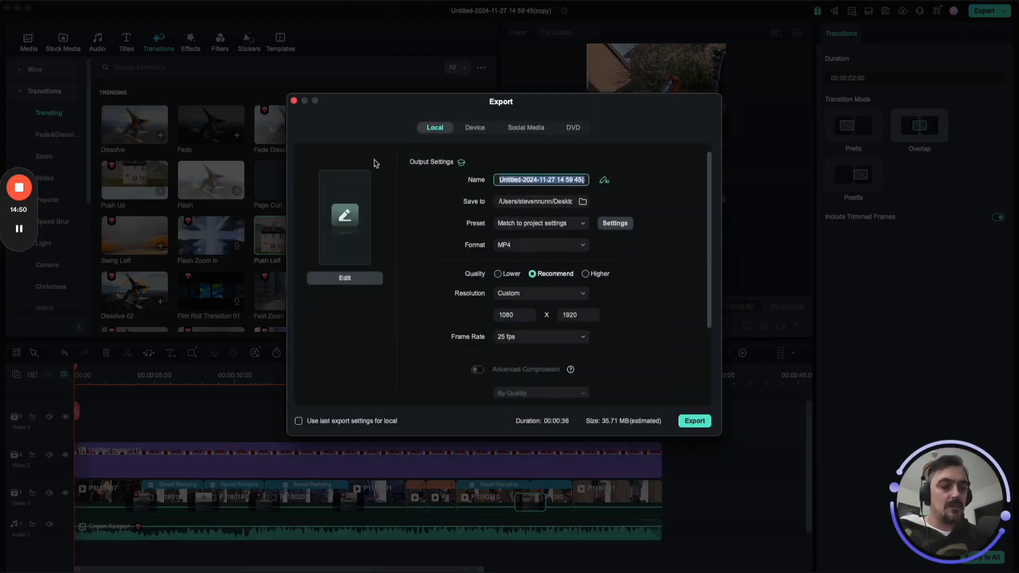
type("Dig Out")
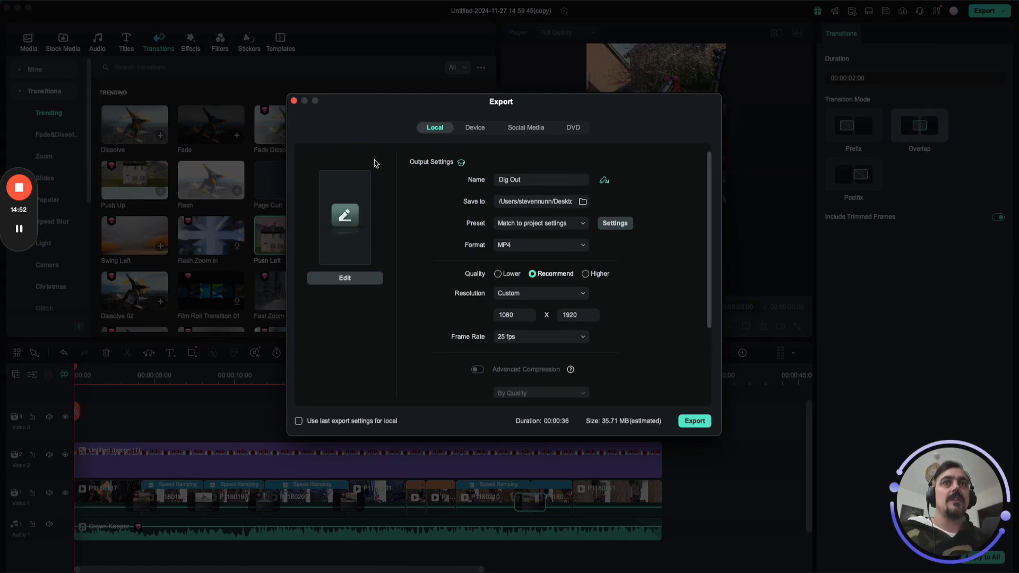
left_click(693, 421)
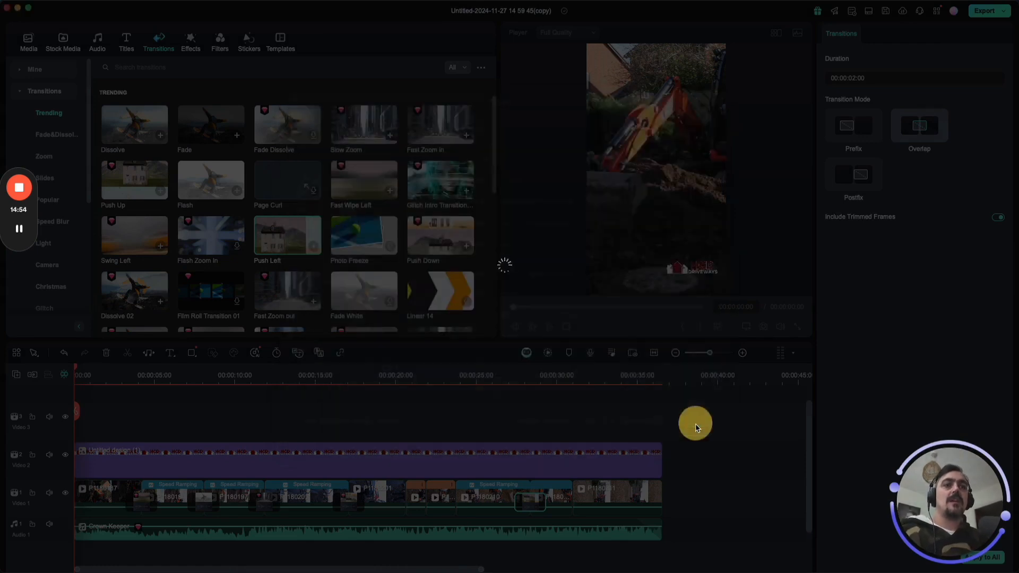